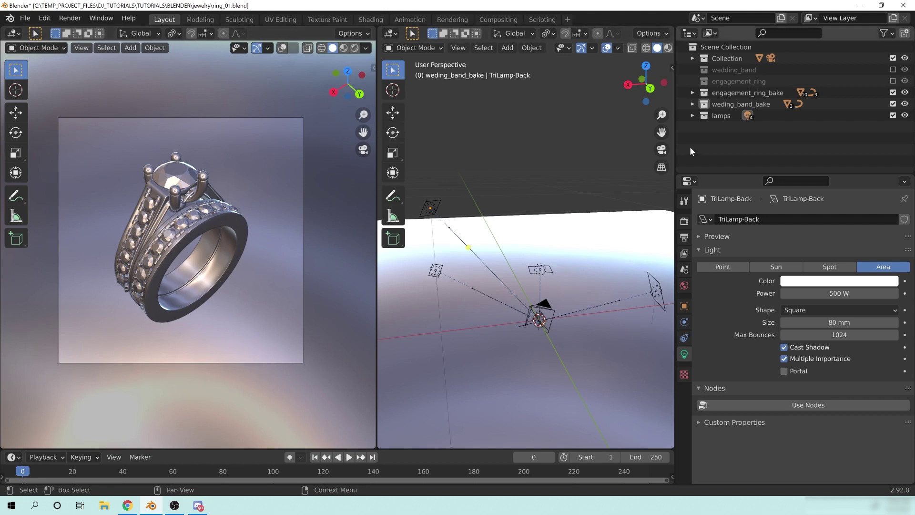
Enlarge the viewport showing the lamps and examine the engagement ring and wedding band model from several angles.
{"action": "left_click_drag", "start_coordinate": [676, 151], "coordinate": [762, 152]}
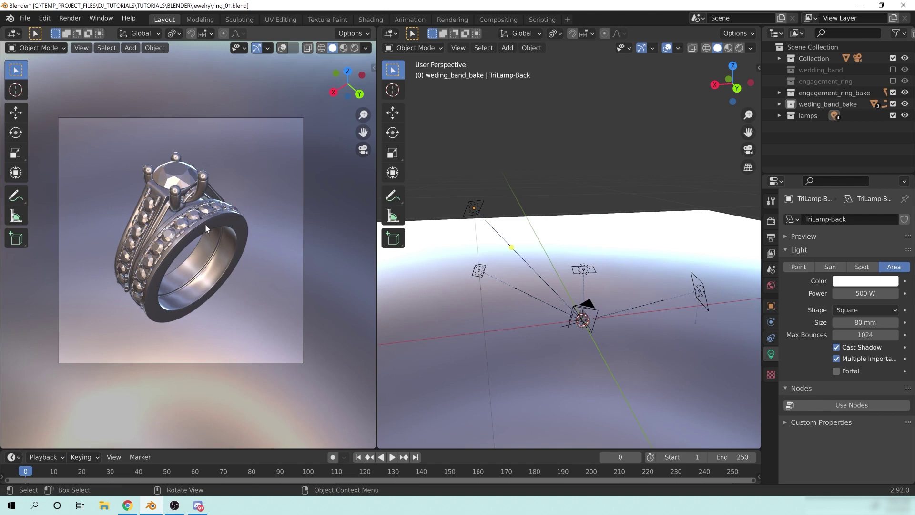
{"action": "scroll", "coordinate": [218, 228], "scroll_direction": "up", "scroll_amount": 1}
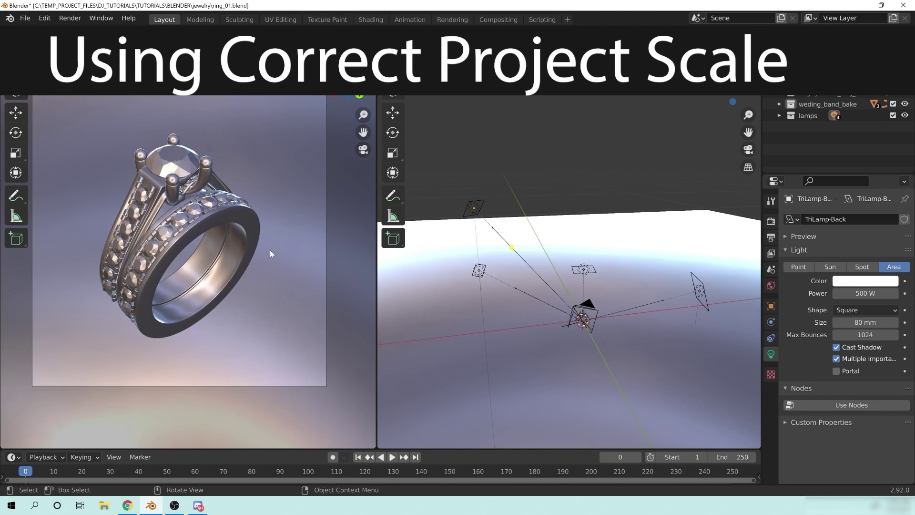
{"action": "middle_click_drag", "start_coordinate": [245, 235], "coordinate": [336, 215]}
{"action": "middle_click_drag", "start_coordinate": [202, 204], "coordinate": [125, 208]}
{"action": "scroll", "coordinate": [160, 229], "scroll_direction": "down", "scroll_amount": 5}
{"action": "middle_click_drag", "start_coordinate": [162, 233], "coordinate": [253, 239]}
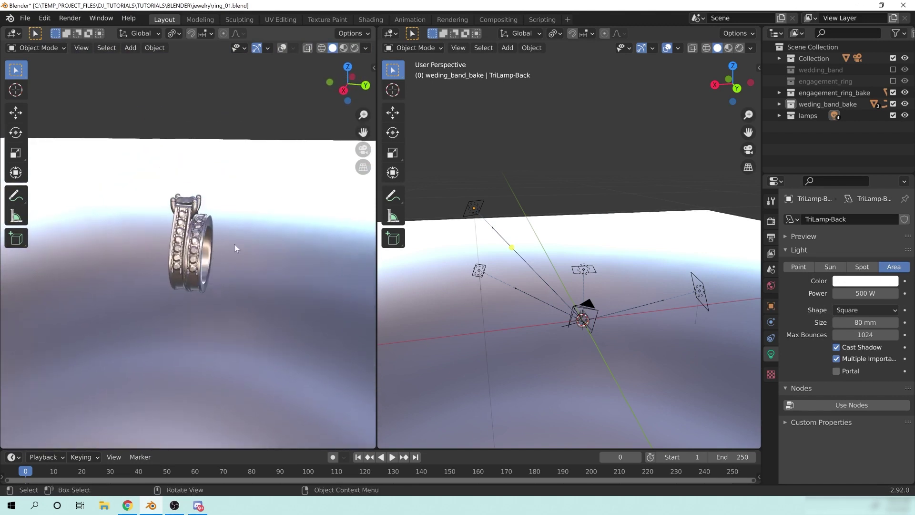
{"action": "mouse_move", "coordinate": [214, 229]}
{"action": "middle_mouse_down"}
{"action": "mouse_move", "coordinate": [138, 234]}
{"action": "mouse_move", "coordinate": [206, 223]}
{"action": "middle_mouse_up"}
{"action": "scroll", "coordinate": [208, 248], "scroll_direction": "up", "scroll_amount": 4}
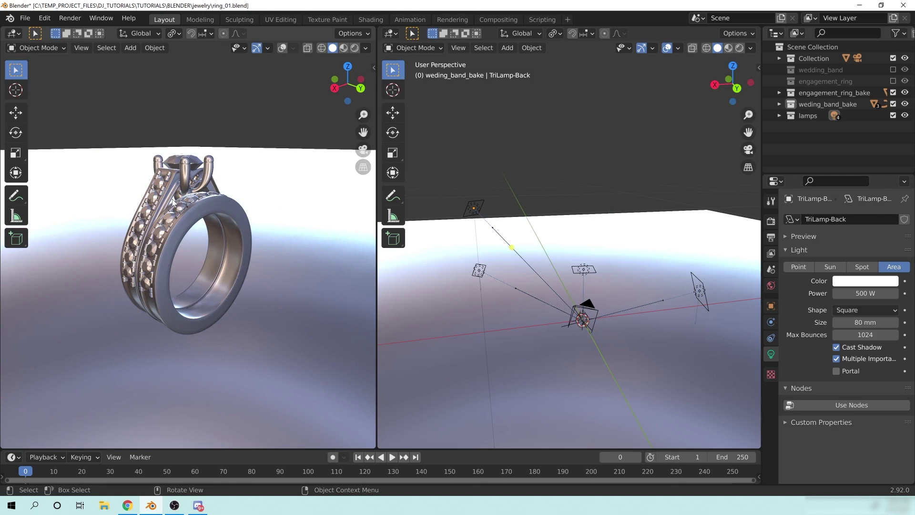
{"action": "middle_click_drag", "start_coordinate": [201, 217], "coordinate": [172, 212]}
{"action": "middle_click_drag", "start_coordinate": [237, 248], "coordinate": [204, 235]}
{"action": "middle_click_drag", "start_coordinate": [154, 220], "coordinate": [190, 229]}
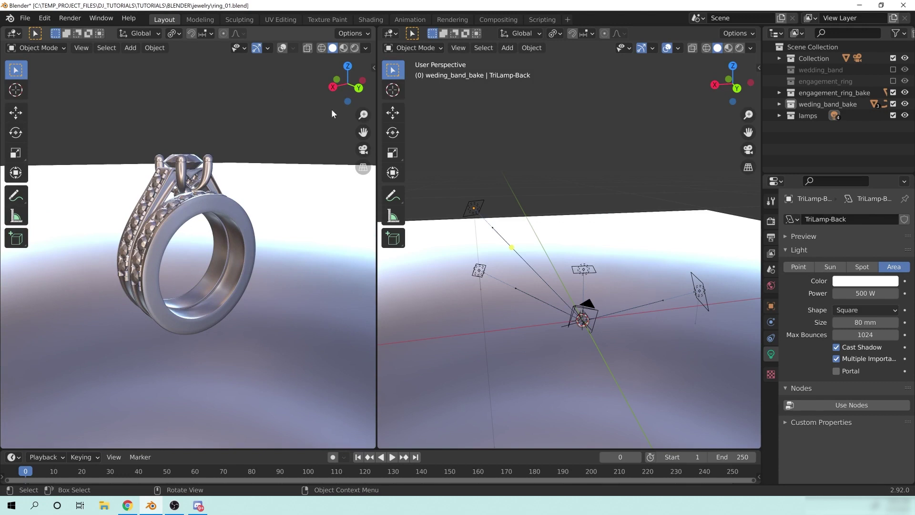
Switch to Chrome and correct the Google search to "size of standard female wedding ring in cm".
{"action": "left_click", "coordinate": [127, 505]}
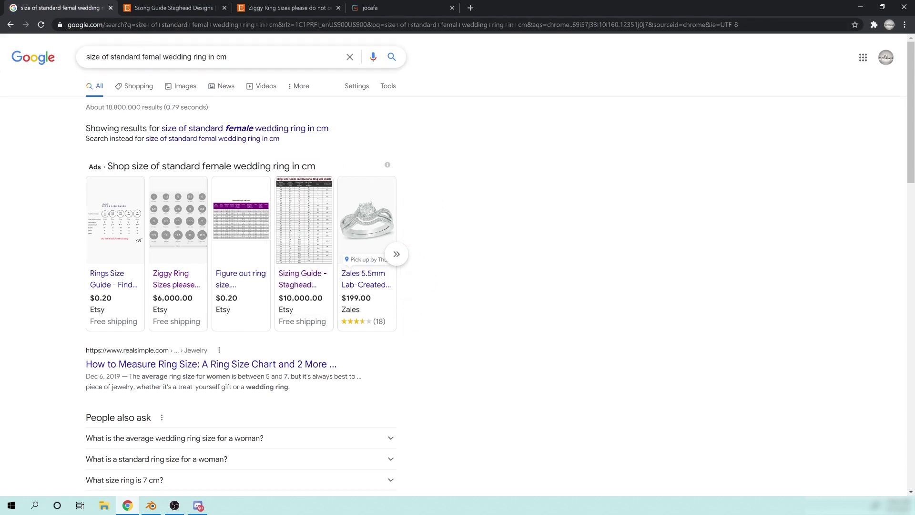
{"action": "left_click", "coordinate": [160, 56]}
{"action": "type", "text": "e"}
{"action": "key", "text": "Return"}
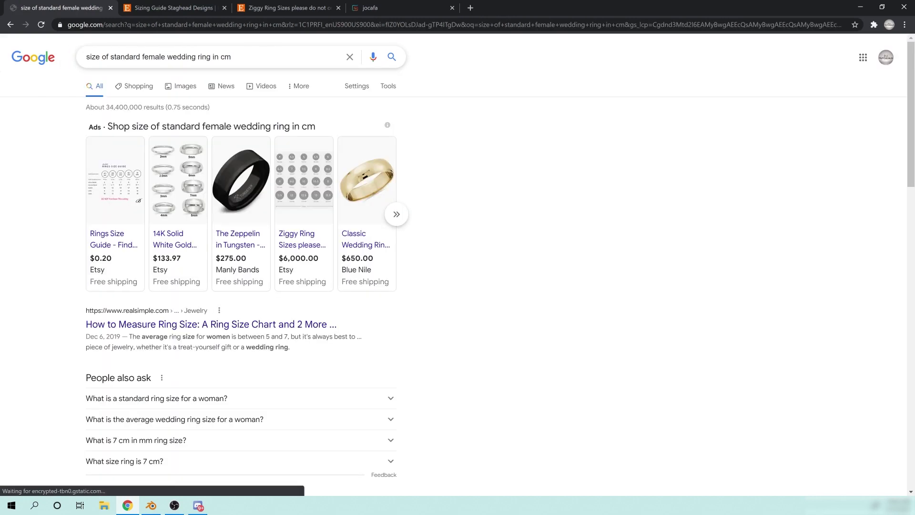
{"action": "mouse_move", "coordinate": [200, 165]}
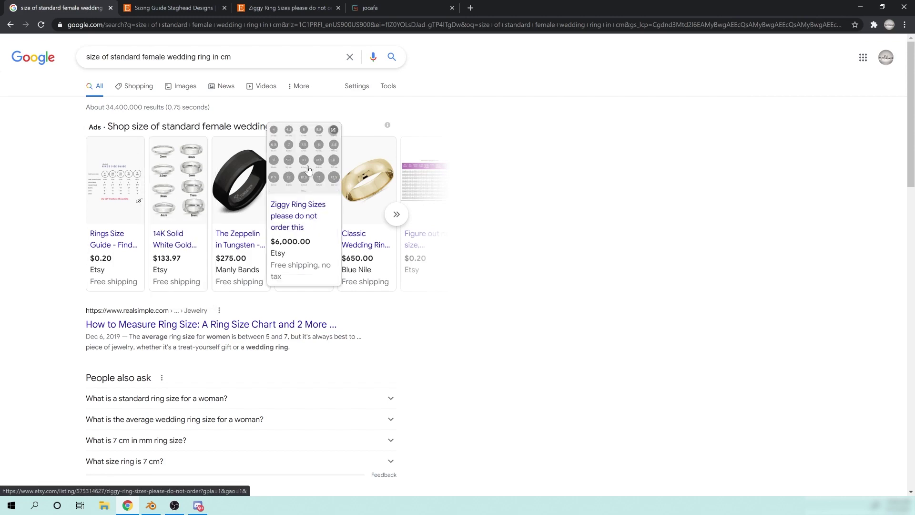
Examine the international ring size chart on the Staghead Designs sizing guide page, enlarged to 175%.
{"action": "left_click", "coordinate": [157, 8]}
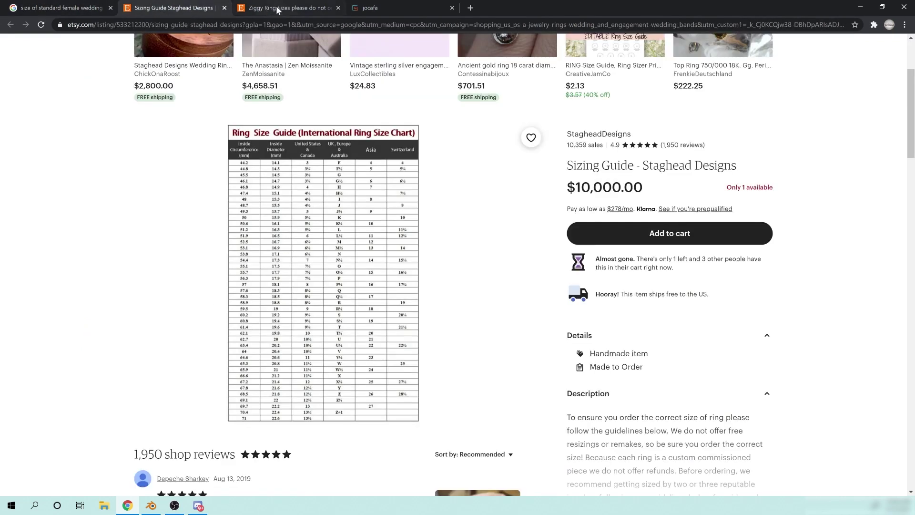
{"action": "scroll", "coordinate": [343, 263], "scroll_direction": "up", "scroll_amount": 2, "text": "ctrl"}
{"action": "scroll", "coordinate": [344, 263], "scroll_direction": "up", "scroll_amount": 2, "text": "ctrl"}
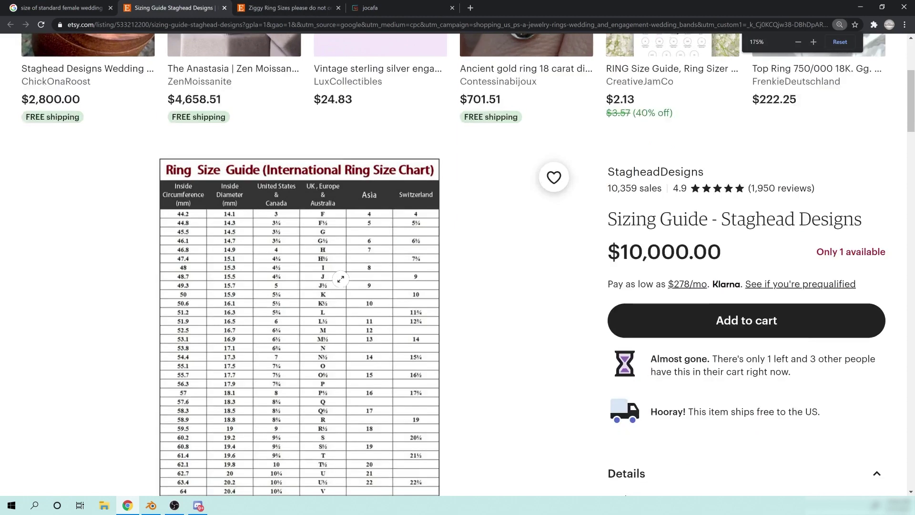
{"action": "scroll", "coordinate": [374, 281], "scroll_direction": "down", "scroll_amount": 1}
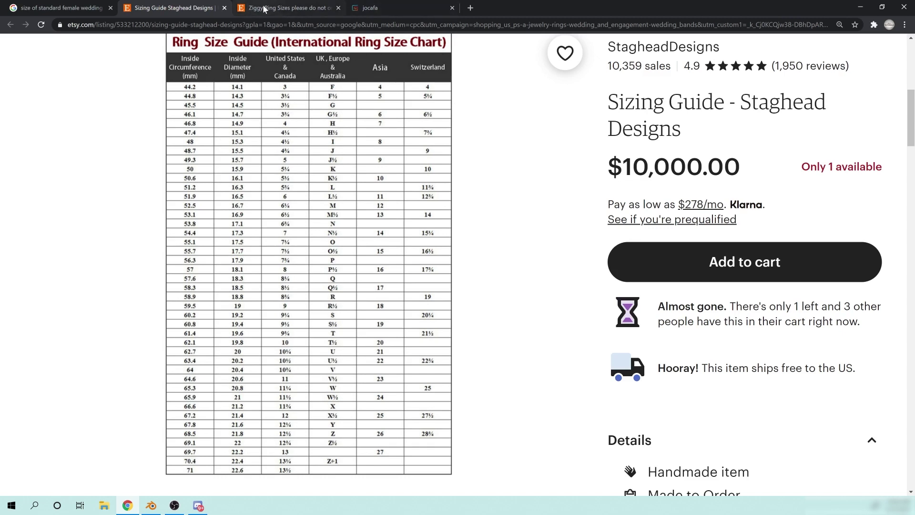
Examine the Ziggy Ring Sizes diameter chart at 110% zoom and return to the Staghead Designs sizing guide.
{"action": "left_click", "coordinate": [281, 8]}
{"action": "scroll", "coordinate": [457, 327], "scroll_direction": "down", "scroll_amount": 5}
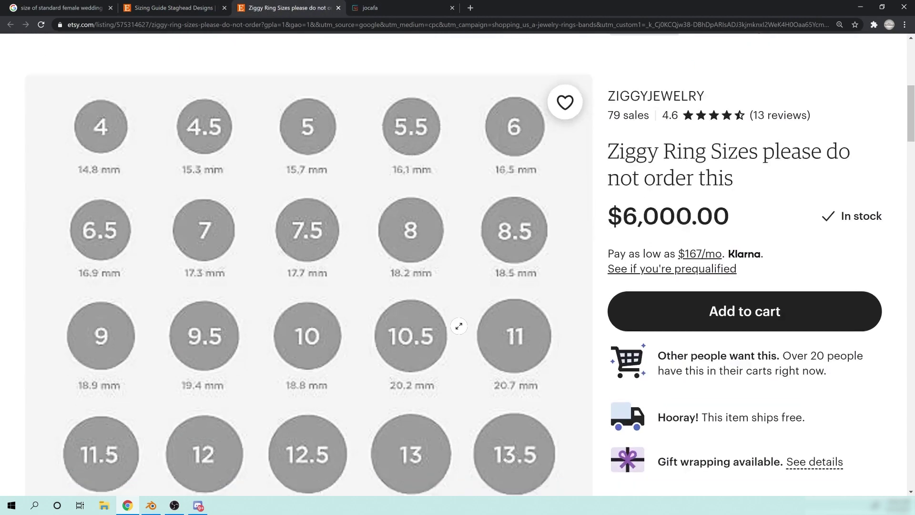
{"action": "scroll", "coordinate": [472, 305], "scroll_direction": "down", "scroll_amount": 2, "text": "ctrl"}
{"action": "scroll", "coordinate": [381, 286], "scroll_direction": "up", "scroll_amount": 3}
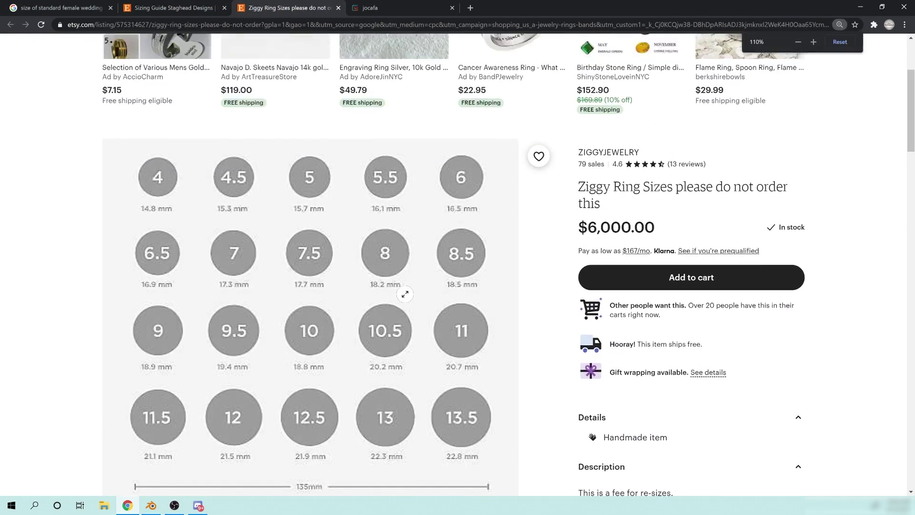
{"action": "left_click", "coordinate": [215, 8]}
Switch back to Blender and measure the ring's outer width straight across the middle of the band.
{"action": "left_click", "coordinate": [859, 7]}
{"action": "mouse_move", "coordinate": [187, 312]}
{"action": "middle_mouse_down"}
{"action": "mouse_move", "coordinate": [158, 312]}
{"action": "mouse_move", "coordinate": [185, 316]}
{"action": "middle_mouse_up"}
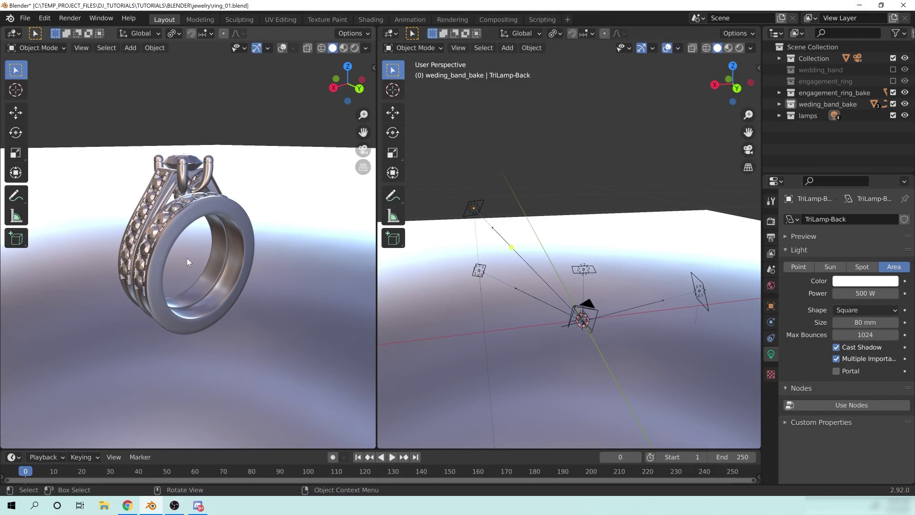
{"action": "middle_click_drag", "start_coordinate": [187, 248], "coordinate": [144, 262]}
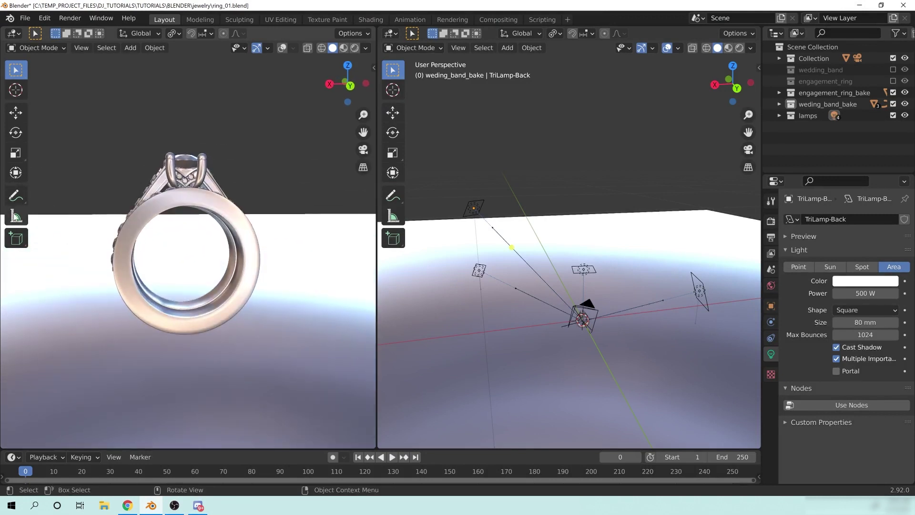
{"action": "left_click", "coordinate": [16, 216]}
{"action": "mouse_move", "coordinate": [121, 263]}
{"action": "left_mouse_down"}
{"action": "mouse_move", "coordinate": [252, 272]}
{"action": "mouse_move", "coordinate": [258, 261]}
{"action": "left_mouse_up"}
Examine the measured ring, its prongs and its stone settings from several sides.
{"action": "middle_click_drag", "start_coordinate": [213, 274], "coordinate": [234, 213]}
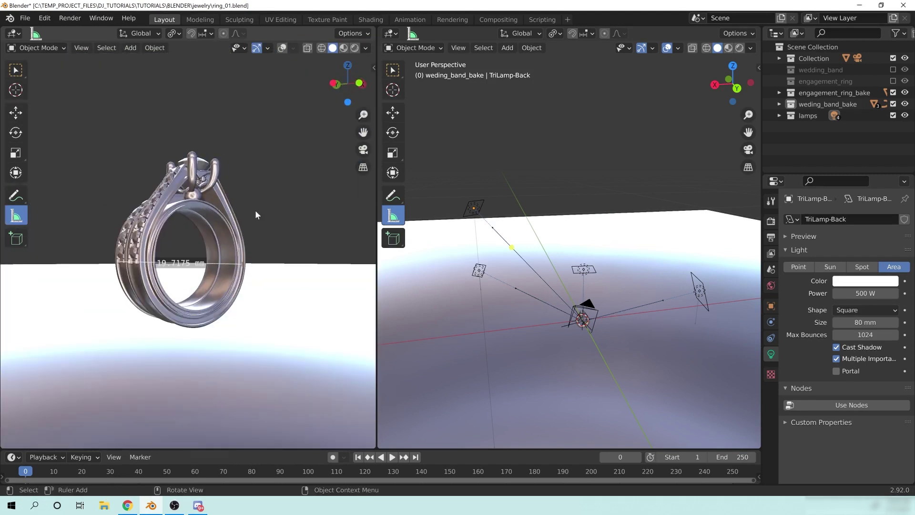
{"action": "middle_click_drag", "start_coordinate": [242, 276], "coordinate": [97, 239]}
{"action": "middle_click_drag", "start_coordinate": [206, 276], "coordinate": [218, 260]}
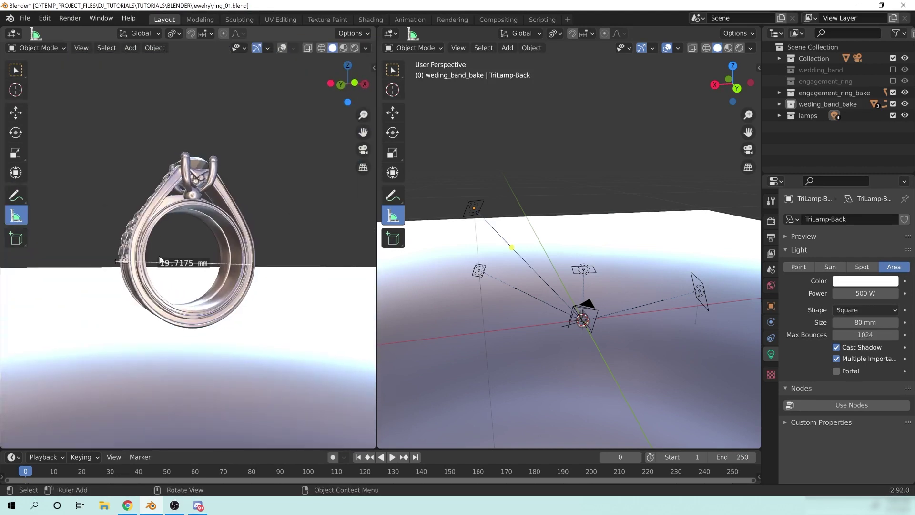
{"action": "middle_click_drag", "start_coordinate": [55, 242], "coordinate": [188, 258]}
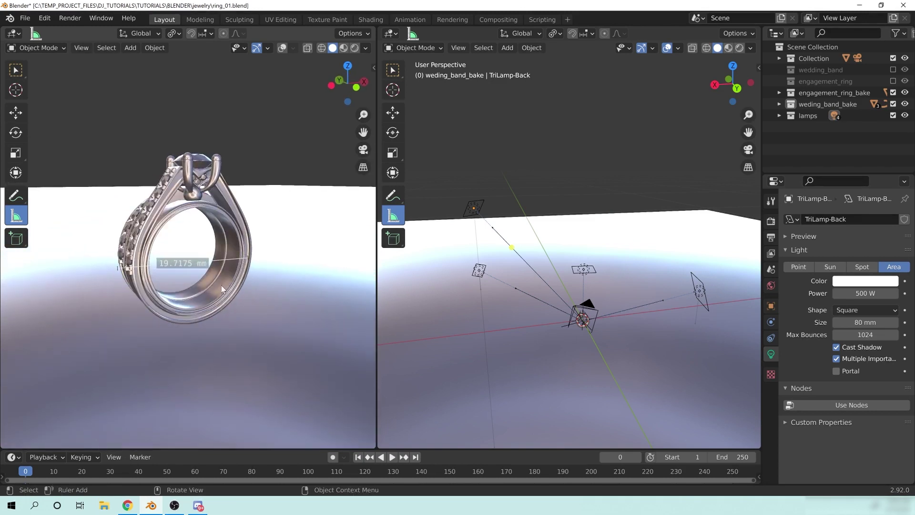
{"action": "middle_click_drag", "start_coordinate": [123, 248], "coordinate": [194, 285]}
{"action": "middle_click_drag", "start_coordinate": [252, 244], "coordinate": [56, 207]}
{"action": "middle_click_drag", "start_coordinate": [255, 277], "coordinate": [169, 258]}
{"action": "middle_click_drag", "start_coordinate": [138, 294], "coordinate": [215, 271]}
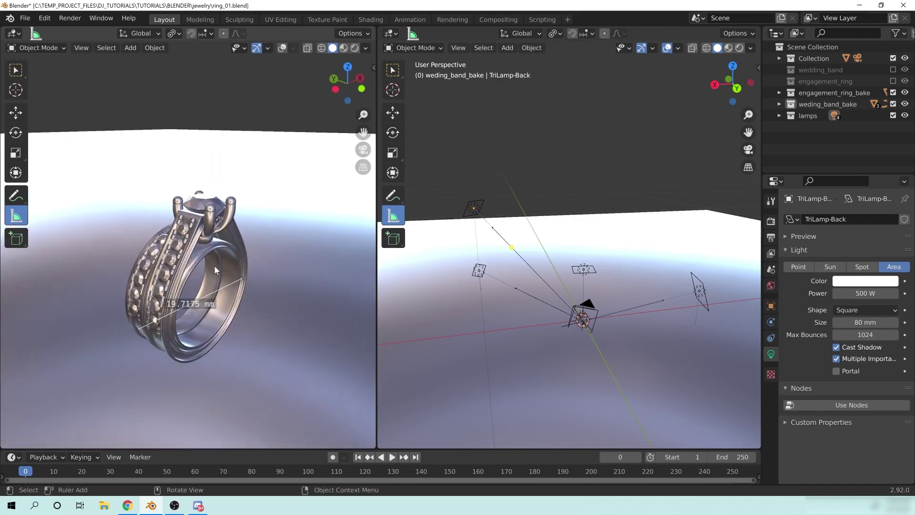
{"action": "middle_click_drag", "start_coordinate": [217, 192], "coordinate": [169, 218]}
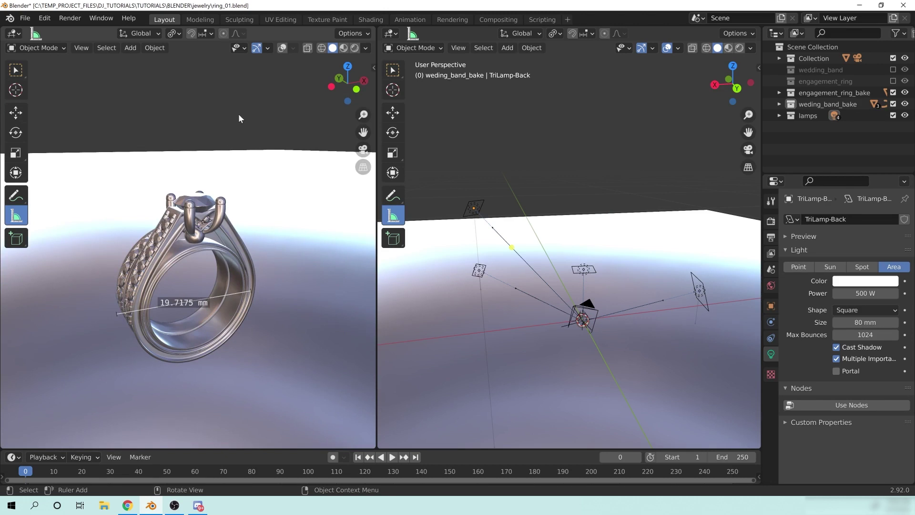
{"action": "middle_click_drag", "start_coordinate": [186, 240], "coordinate": [224, 201]}
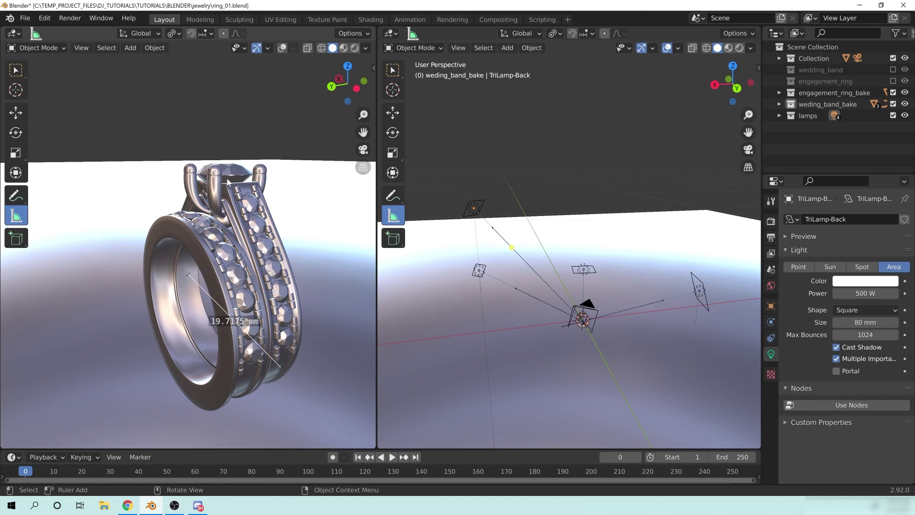
{"action": "middle_click_drag", "start_coordinate": [263, 246], "coordinate": [159, 274]}
{"action": "middle_click_drag", "start_coordinate": [278, 249], "coordinate": [185, 251]}
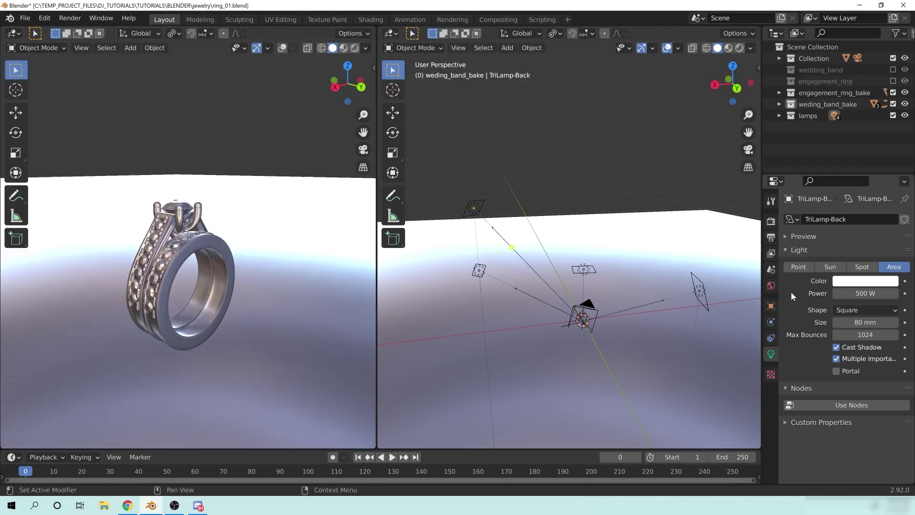
Show the World properties with the HDR environment settings at full width, and enlarge the lamp viewport again.
{"action": "left_click", "coordinate": [771, 286]}
{"action": "left_click_drag", "start_coordinate": [759, 254], "coordinate": [570, 253]}
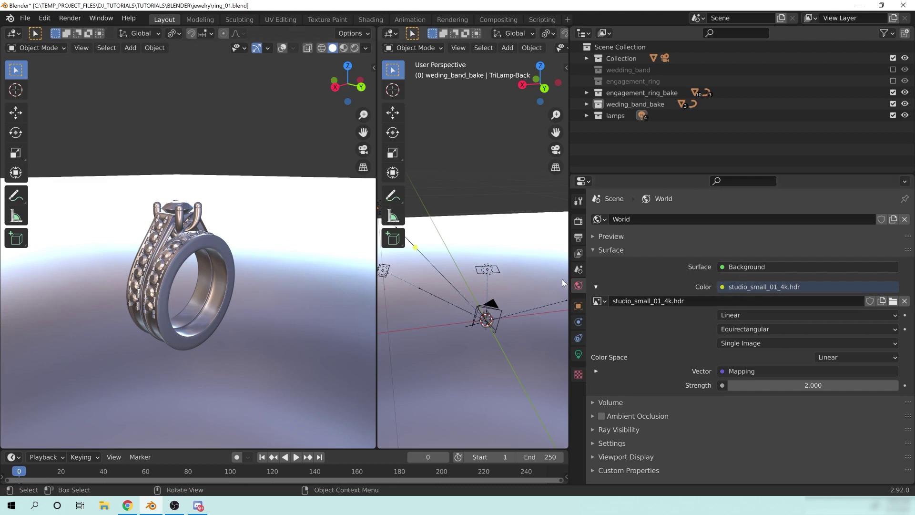
{"action": "left_click_drag", "start_coordinate": [569, 283], "coordinate": [853, 284]}
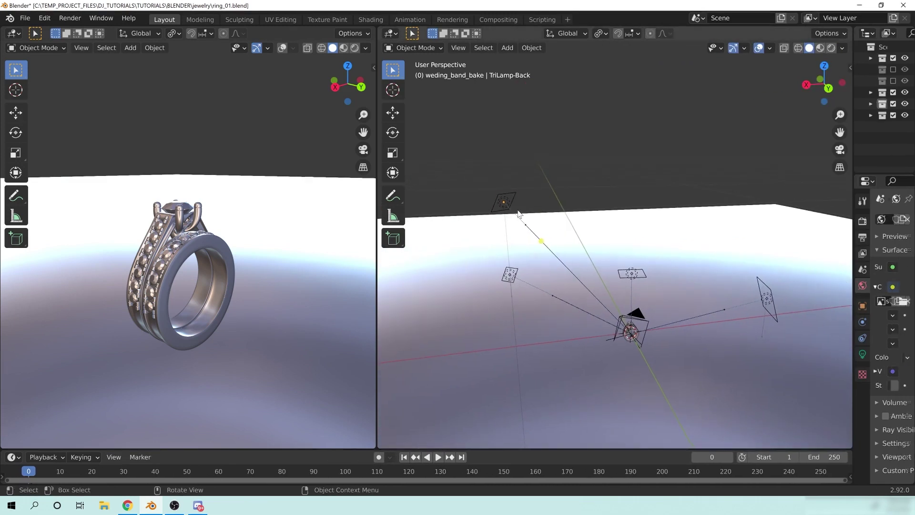
Examine the placement of the area lamps and the camera around the ring from several directions.
{"action": "middle_click_drag", "start_coordinate": [507, 295], "coordinate": [750, 310]}
{"action": "middle_click_drag", "start_coordinate": [604, 285], "coordinate": [584, 278]}
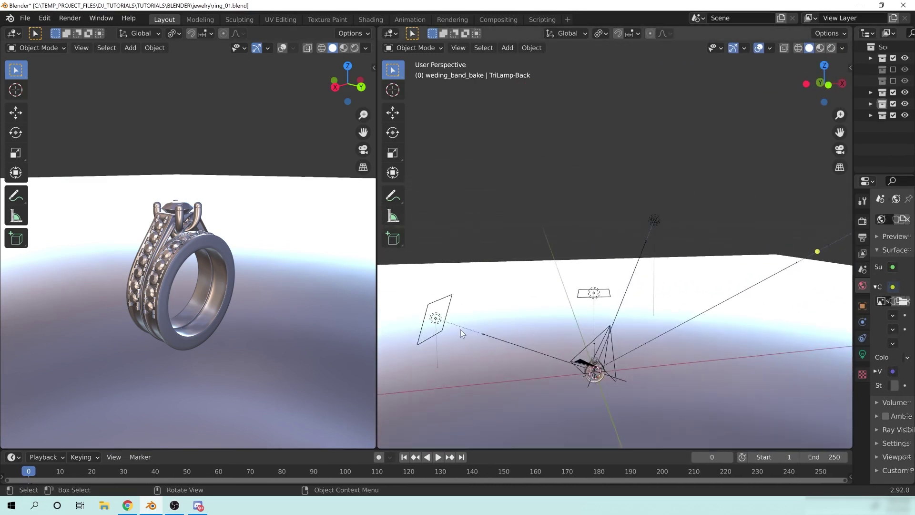
{"action": "middle_click_drag", "start_coordinate": [462, 332], "coordinate": [416, 252]}
{"action": "middle_click_drag", "start_coordinate": [617, 167], "coordinate": [657, 240]}
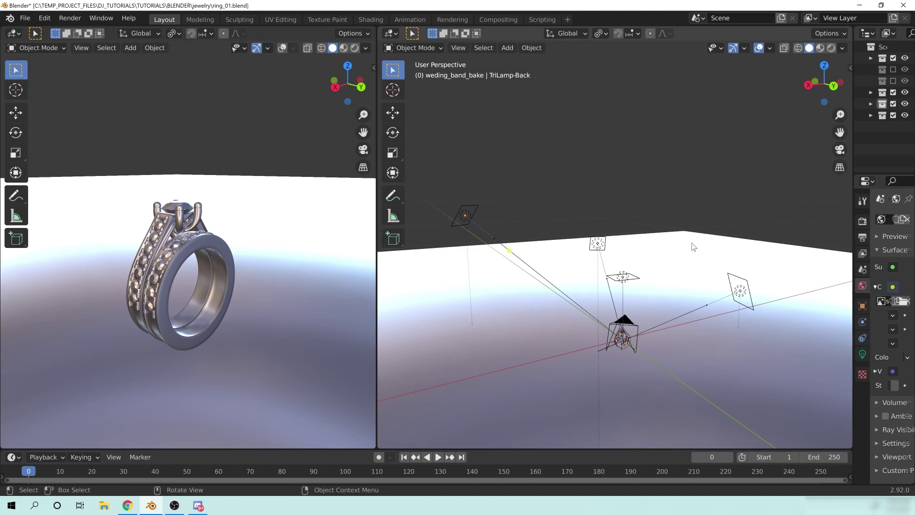
{"action": "middle_click_drag", "start_coordinate": [438, 236], "coordinate": [521, 245]}
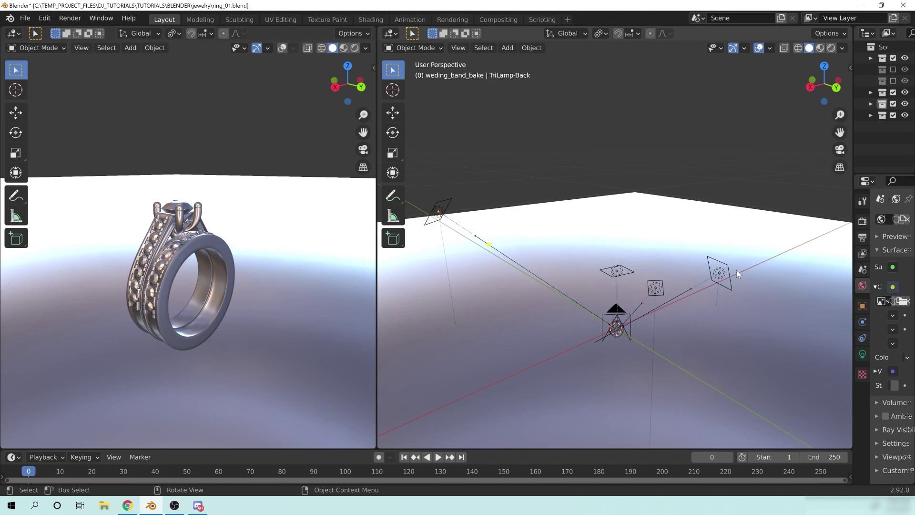
{"action": "middle_click_drag", "start_coordinate": [606, 268], "coordinate": [623, 312]}
{"action": "middle_click_drag", "start_coordinate": [637, 280], "coordinate": [630, 288]}
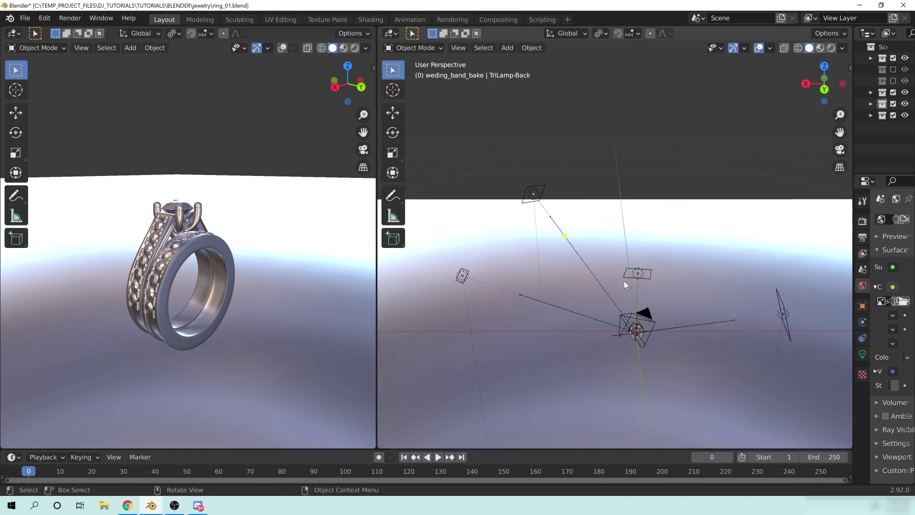
{"action": "middle_click_drag", "start_coordinate": [618, 255], "coordinate": [560, 228]}
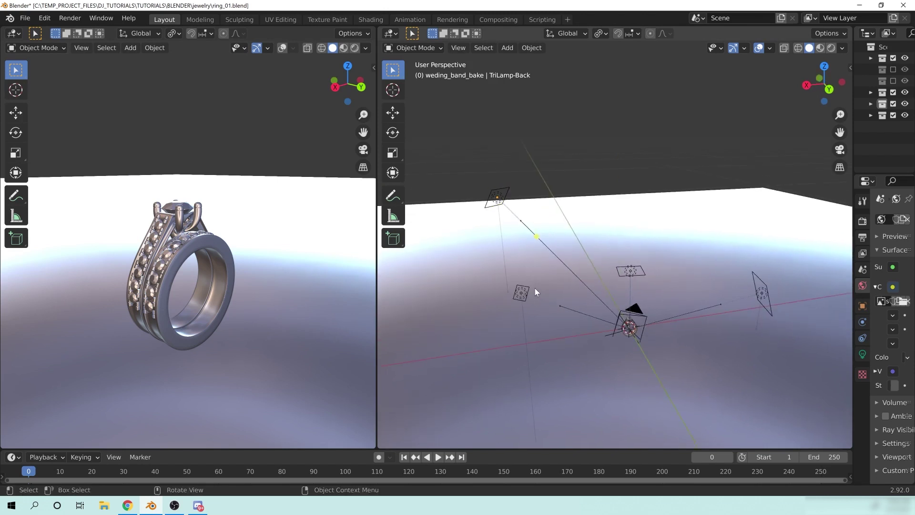
{"action": "middle_click_drag", "start_coordinate": [535, 287], "coordinate": [505, 248]}
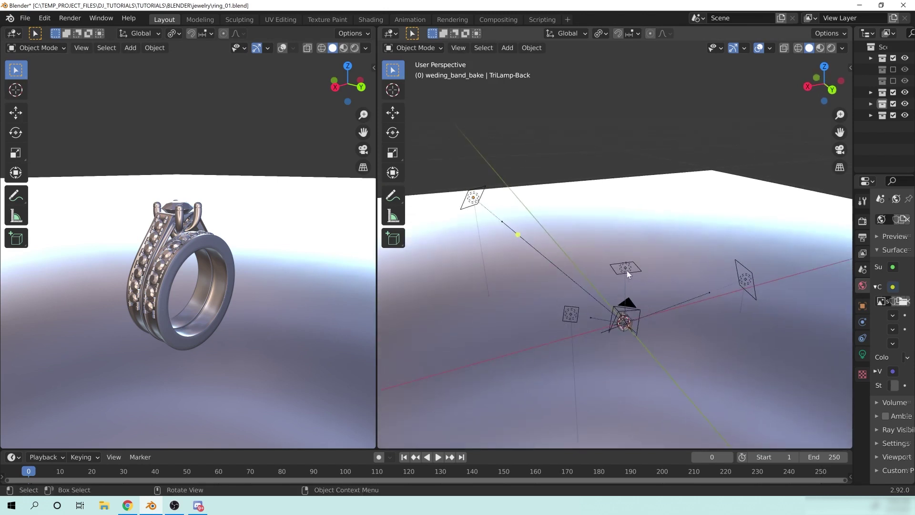
{"action": "middle_click_drag", "start_coordinate": [753, 282], "coordinate": [583, 252]}
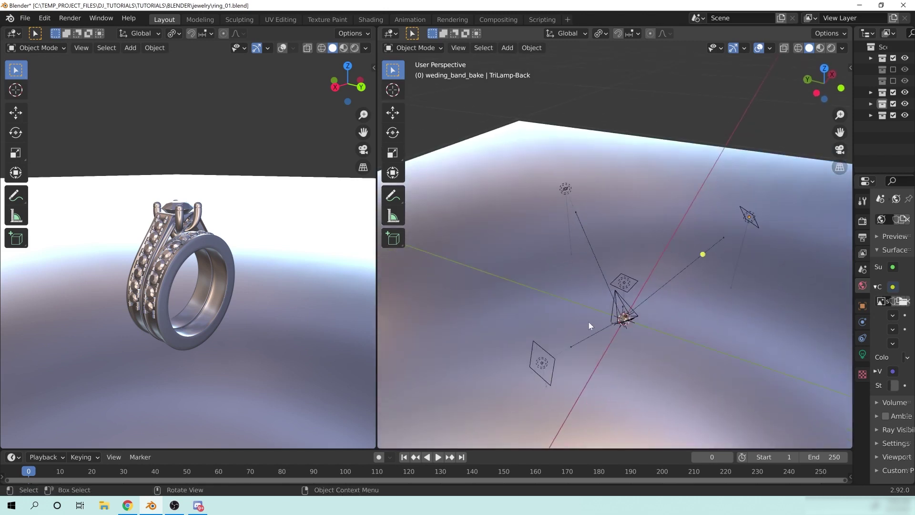
{"action": "middle_click_drag", "start_coordinate": [673, 271], "coordinate": [580, 364]}
{"action": "middle_click_drag", "start_coordinate": [697, 266], "coordinate": [694, 314]}
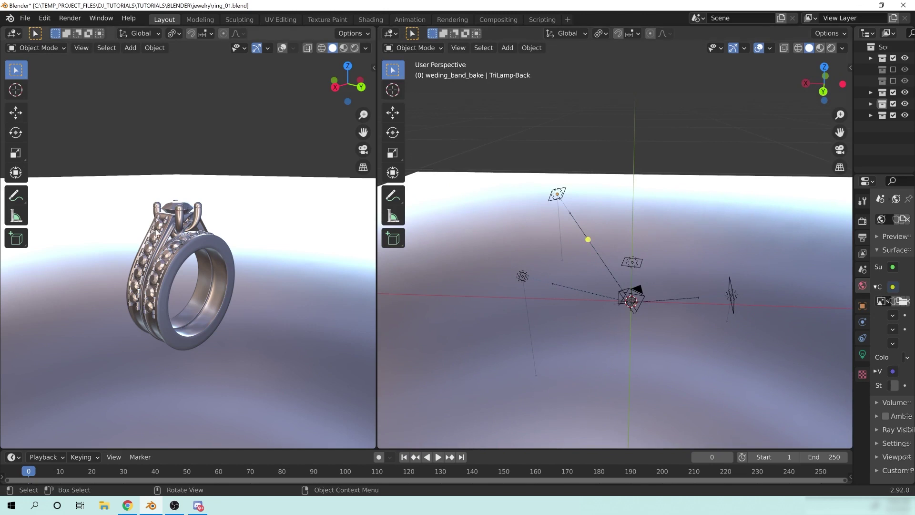
Inspect the ring close up from above and compare it with the arrangement of the surrounding lamps.
{"action": "middle_click_drag", "start_coordinate": [153, 305], "coordinate": [207, 157]}
{"action": "scroll", "coordinate": [207, 156], "scroll_direction": "up", "scroll_amount": 4}
{"action": "middle_click_drag", "start_coordinate": [264, 272], "coordinate": [290, 243]}
{"action": "middle_click_drag", "start_coordinate": [722, 265], "coordinate": [642, 288]}
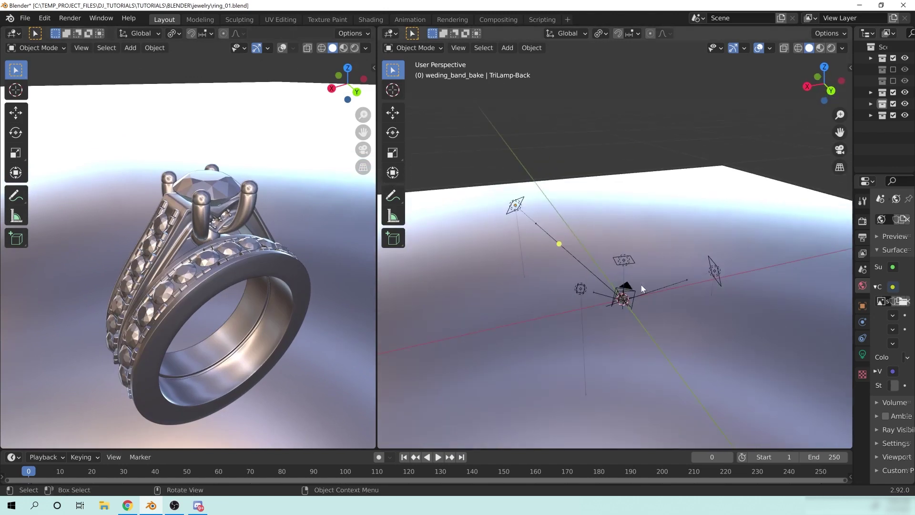
{"action": "middle_click_drag", "start_coordinate": [532, 271], "coordinate": [528, 220]}
{"action": "middle_click_drag", "start_coordinate": [537, 253], "coordinate": [629, 184]}
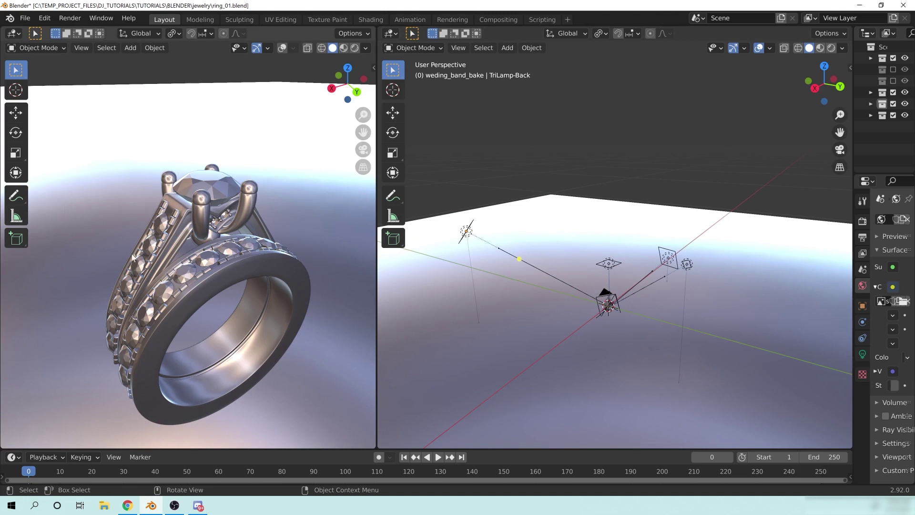
{"action": "middle_click_drag", "start_coordinate": [574, 291], "coordinate": [580, 195]}
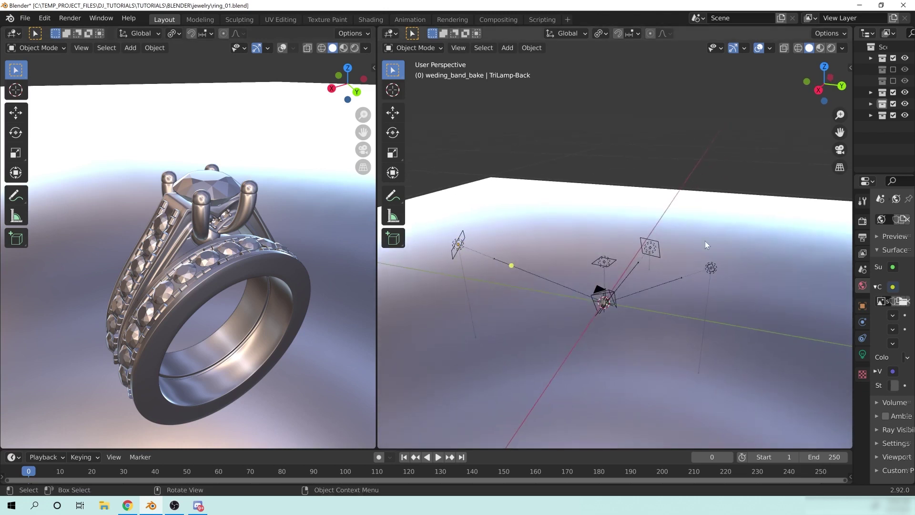
Examine the small stones and their prongs along the engagement ring's band up close from several angles.
{"action": "middle_click_drag", "start_coordinate": [640, 274], "coordinate": [616, 283]}
{"action": "middle_click_drag", "start_coordinate": [151, 226], "coordinate": [253, 214]}
{"action": "scroll", "coordinate": [165, 237], "scroll_direction": "up", "scroll_amount": 4}
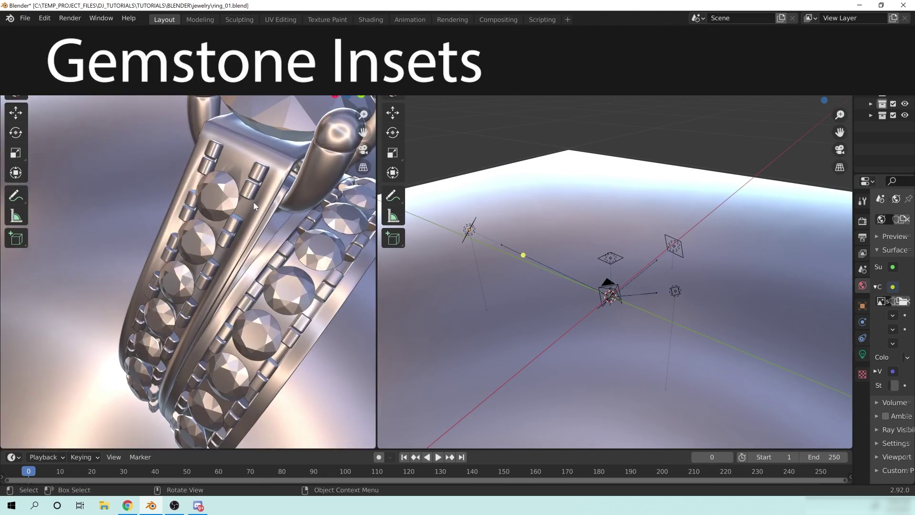
{"action": "middle_click_drag", "start_coordinate": [280, 156], "coordinate": [256, 278]}
{"action": "scroll", "coordinate": [257, 275], "scroll_direction": "up", "scroll_amount": 3}
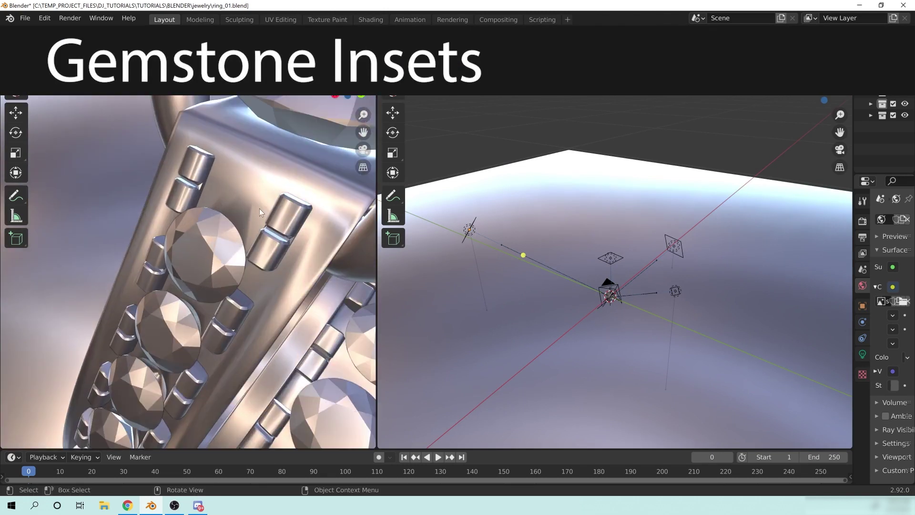
{"action": "middle_click_drag", "start_coordinate": [262, 208], "coordinate": [224, 283]}
{"action": "middle_click_drag", "start_coordinate": [274, 347], "coordinate": [211, 257]}
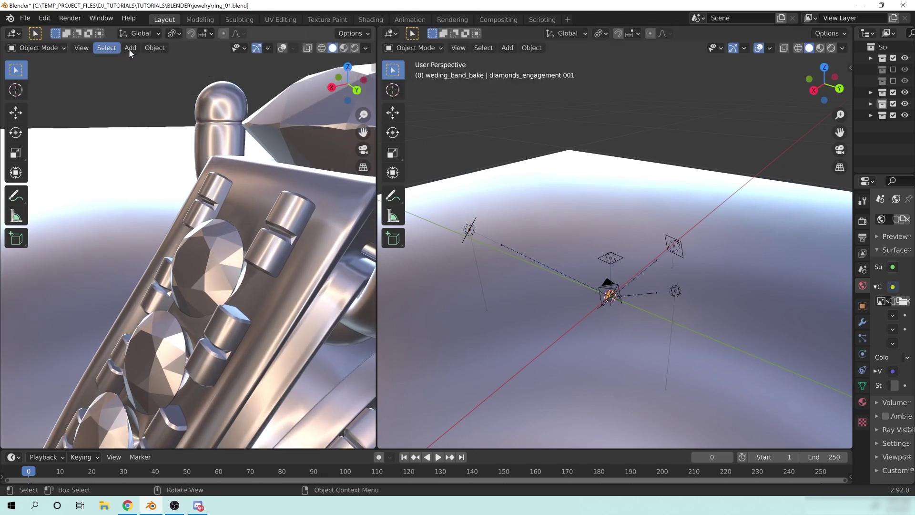
Show the overlays in the ring viewport and hide the small diamonds along the engagement ring's band.
{"action": "left_click", "coordinate": [282, 48]}
{"action": "key", "text": "h"}
{"action": "middle_click_drag", "start_coordinate": [223, 306], "coordinate": [242, 273]}
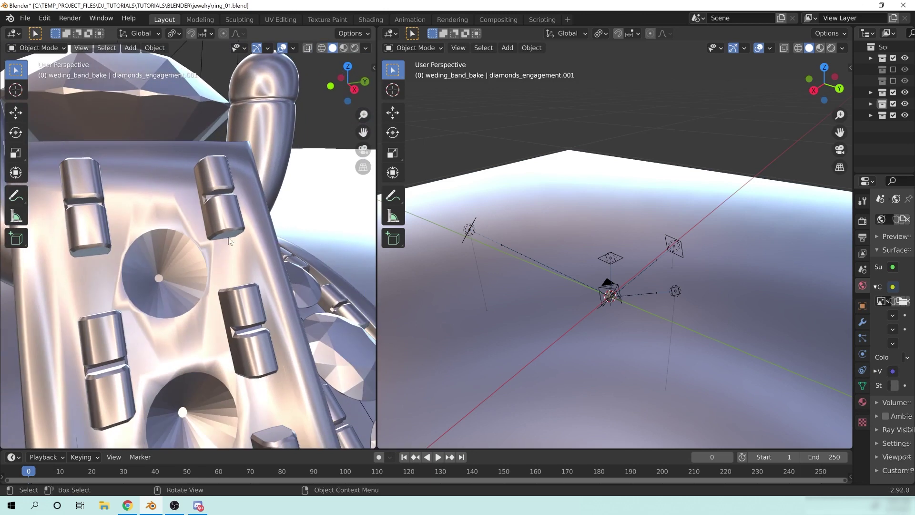
{"action": "middle_click_drag", "start_coordinate": [229, 327], "coordinate": [259, 342]}
{"action": "scroll", "coordinate": [259, 342], "scroll_direction": "down", "scroll_amount": 4}
Examine the cone-shaped stone seats cut into the engagement ring's band from both sides.
{"action": "middle_click_drag", "start_coordinate": [260, 279], "coordinate": [195, 259]}
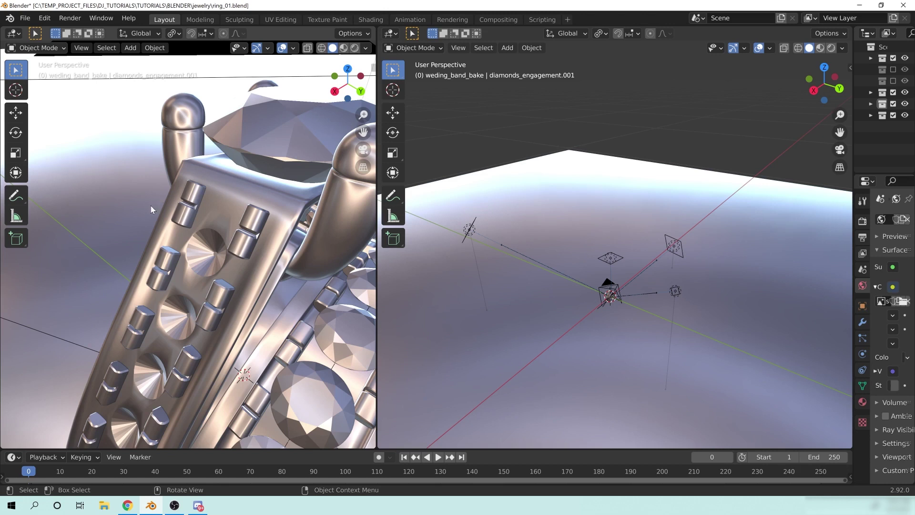
{"action": "middle_click_drag", "start_coordinate": [243, 343], "coordinate": [252, 277]}
{"action": "middle_click_drag", "start_coordinate": [213, 216], "coordinate": [286, 133]}
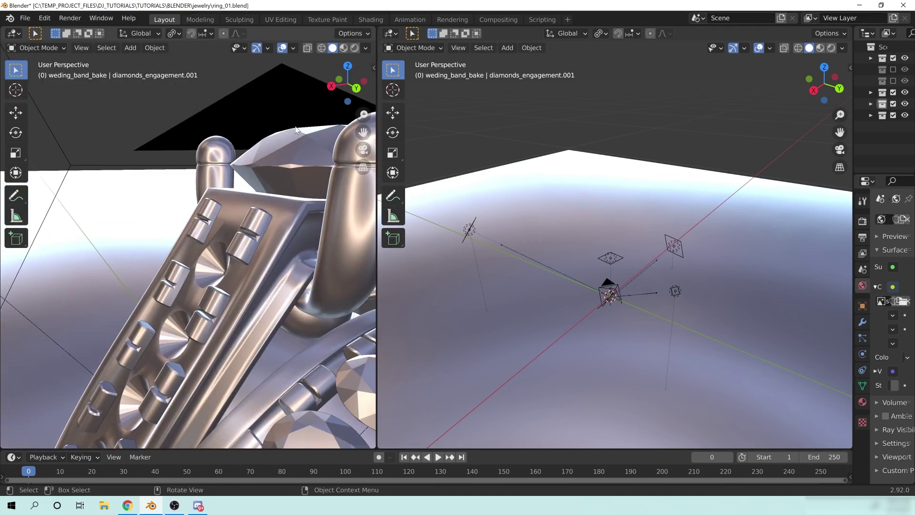
{"action": "middle_click_drag", "start_coordinate": [256, 293], "coordinate": [205, 255]}
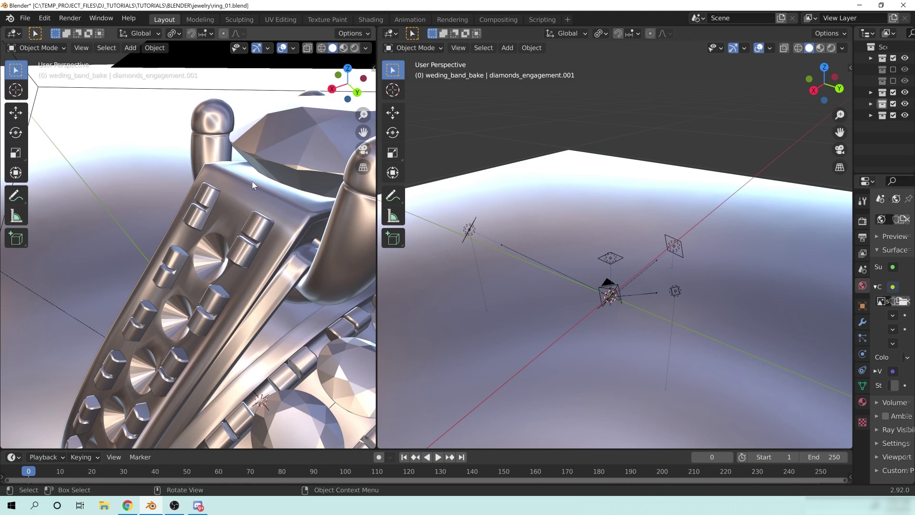
{"action": "middle_click_drag", "start_coordinate": [220, 298], "coordinate": [290, 166]}
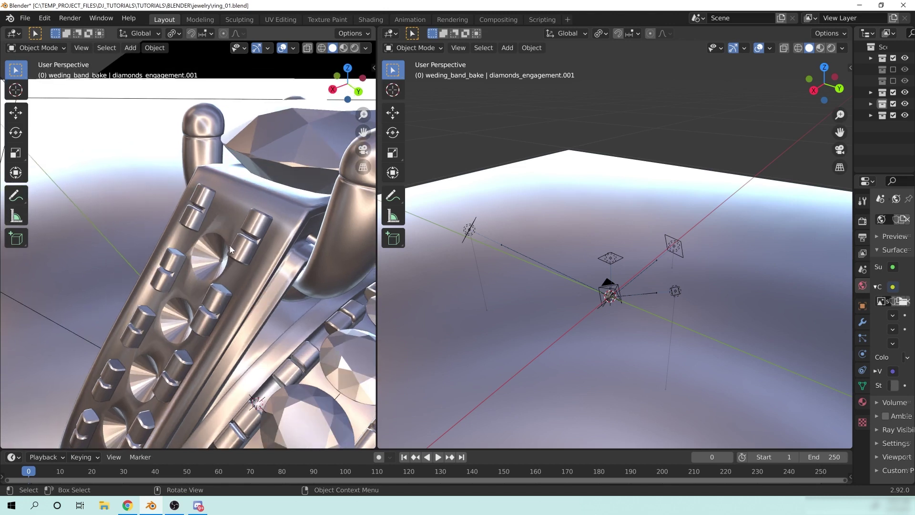
{"action": "middle_click_drag", "start_coordinate": [233, 231], "coordinate": [330, 124]}
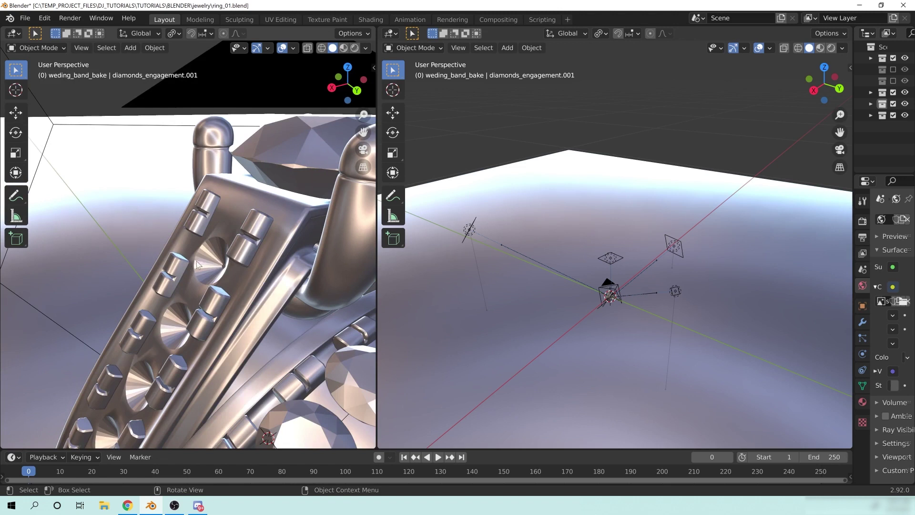
{"action": "middle_click_drag", "start_coordinate": [189, 268], "coordinate": [194, 249]}
{"action": "middle_click_drag", "start_coordinate": [233, 272], "coordinate": [216, 206]}
{"action": "middle_click_drag", "start_coordinate": [181, 331], "coordinate": [231, 305]}
{"action": "middle_click_drag", "start_coordinate": [194, 278], "coordinate": [216, 310]}
{"action": "middle_click_drag", "start_coordinate": [152, 256], "coordinate": [174, 313]}
{"action": "middle_click_drag", "start_coordinate": [144, 228], "coordinate": [179, 250]}
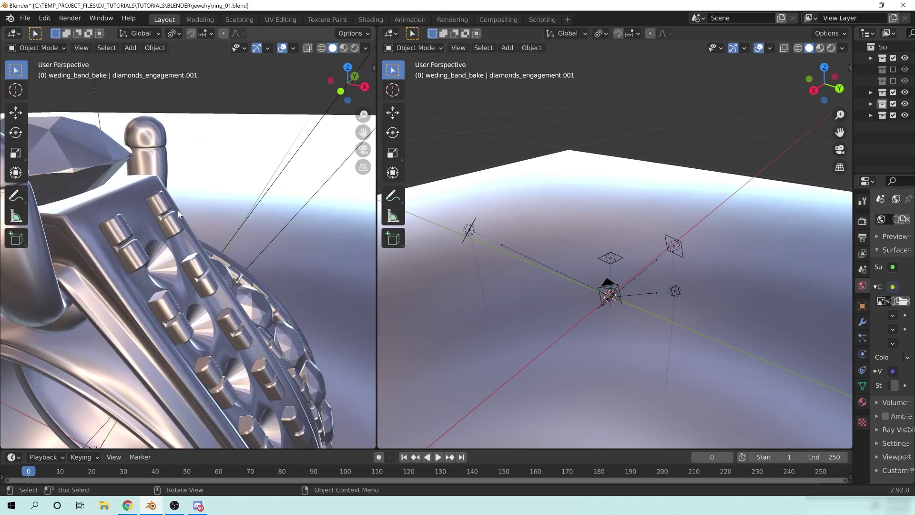
{"action": "middle_click_drag", "start_coordinate": [161, 229], "coordinate": [278, 167]}
{"action": "middle_click_drag", "start_coordinate": [184, 335], "coordinate": [172, 307]}
Reveal all hidden objects, and hide the hole-punch cylinders along the engagement ring's band.
{"action": "left_click", "coordinate": [218, 267]}
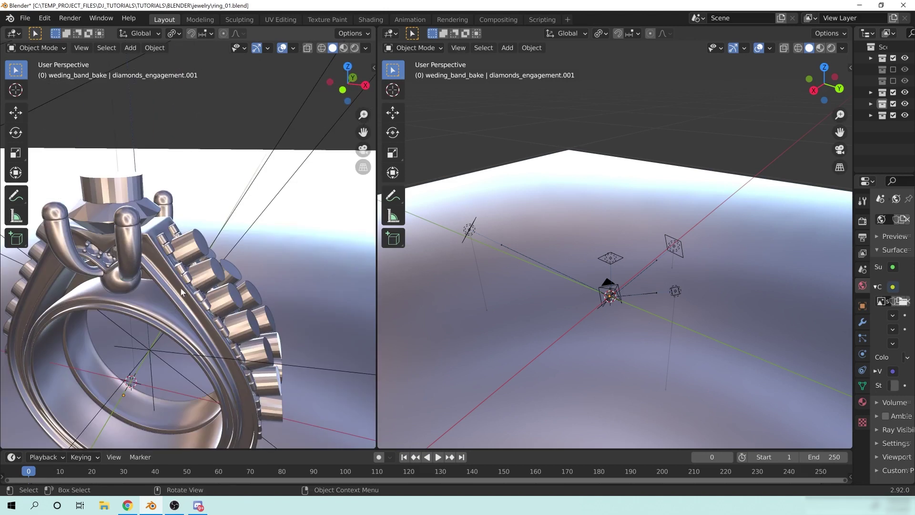
{"action": "scroll", "coordinate": [131, 314], "scroll_direction": "up", "scroll_amount": 4}
{"action": "middle_click_drag", "start_coordinate": [198, 245], "coordinate": [175, 233]}
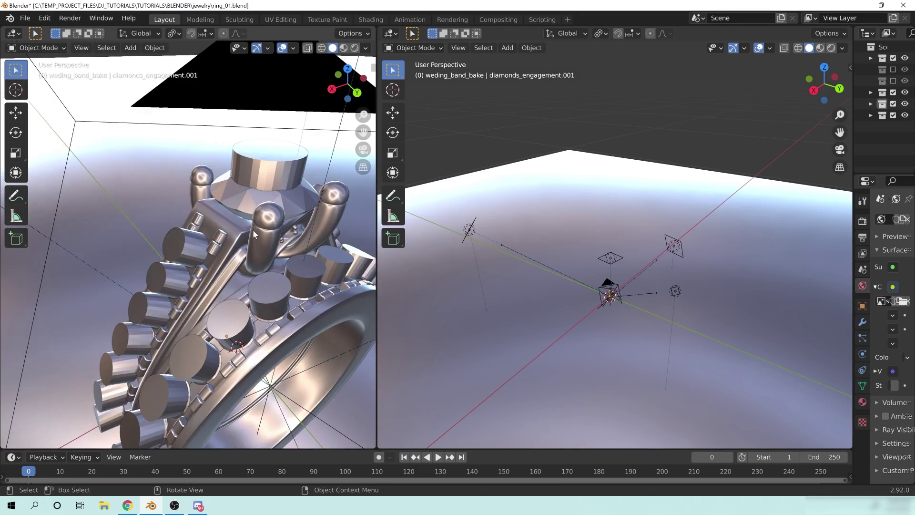
{"action": "left_click", "coordinate": [179, 253]}
{"action": "key", "text": "h"}
{"action": "scroll", "coordinate": [175, 250], "scroll_direction": "up", "scroll_amount": 3}
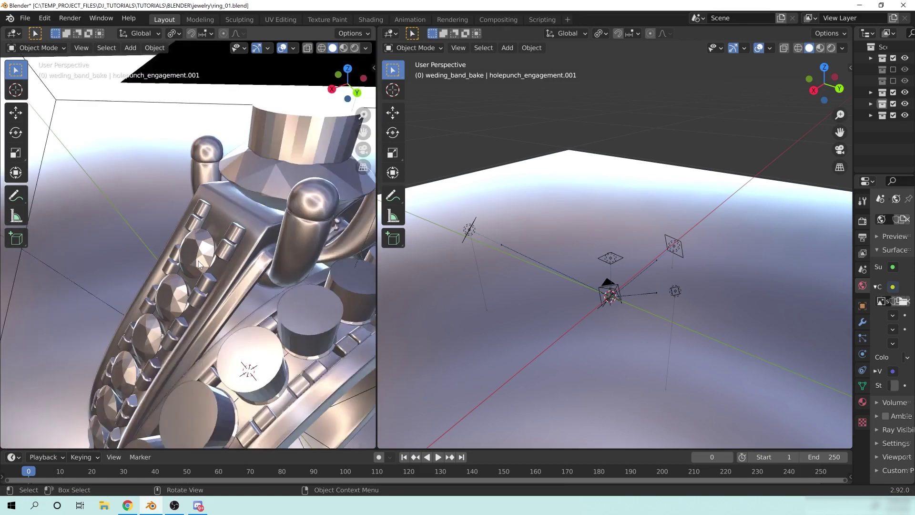
Hide the engagement ring's small diamonds again and inspect the cut seats beneath them.
{"action": "middle_click_drag", "start_coordinate": [178, 278], "coordinate": [198, 267]}
{"action": "left_click", "coordinate": [213, 299]}
{"action": "middle_click_drag", "start_coordinate": [213, 304], "coordinate": [143, 319]}
{"action": "mouse_move", "coordinate": [265, 246]}
{"action": "middle_mouse_down"}
{"action": "mouse_move", "coordinate": [264, 259]}
{"action": "mouse_move", "coordinate": [281, 246]}
{"action": "middle_mouse_up"}
{"action": "middle_click_drag", "start_coordinate": [208, 281], "coordinate": [123, 352]}
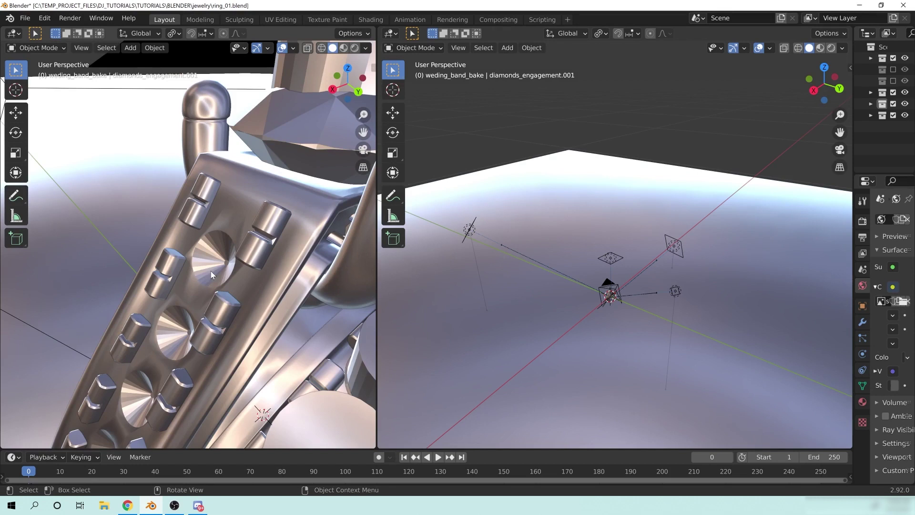
Hide the large hole-punch cylinder and the main diamond at the top of the engagement ring.
{"action": "middle_click_drag", "start_coordinate": [269, 207], "coordinate": [190, 297], "text": "shift"}
{"action": "left_click", "coordinate": [209, 207]}
{"action": "middle_click_drag", "start_coordinate": [124, 302], "coordinate": [176, 277]}
{"action": "left_click", "coordinate": [240, 183]}
{"action": "middle_click_drag", "start_coordinate": [247, 213], "coordinate": [226, 199]}
{"action": "key", "text": "h"}
{"action": "left_click", "coordinate": [226, 200]}
{"action": "key", "text": "h"}
Select the engagement ring's main body, widen the properties area, and expand the Subdivision settings in its modifier stack.
{"action": "middle_click_drag", "start_coordinate": [204, 229], "coordinate": [172, 282]}
{"action": "middle_click_drag", "start_coordinate": [228, 200], "coordinate": [148, 276]}
{"action": "left_click", "coordinate": [148, 277]}
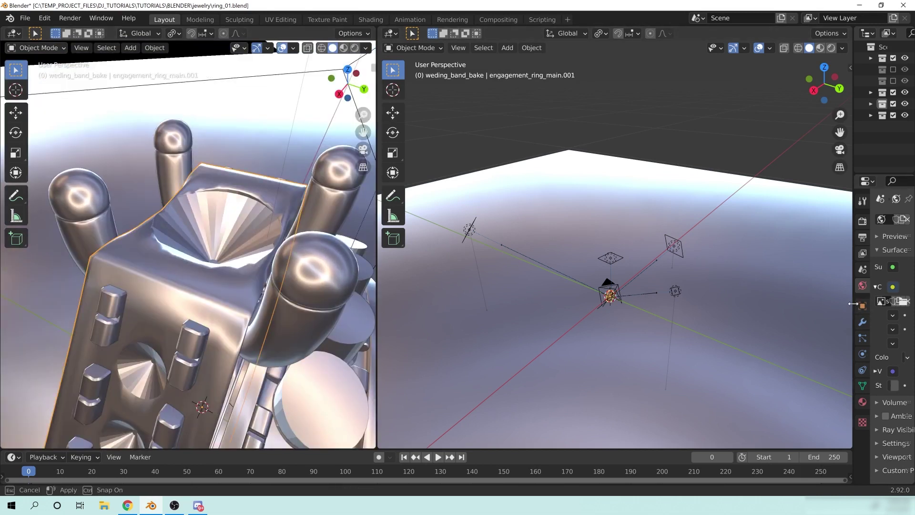
{"action": "left_click_drag", "start_coordinate": [853, 307], "coordinate": [597, 308]}
{"action": "left_click", "coordinate": [606, 322]}
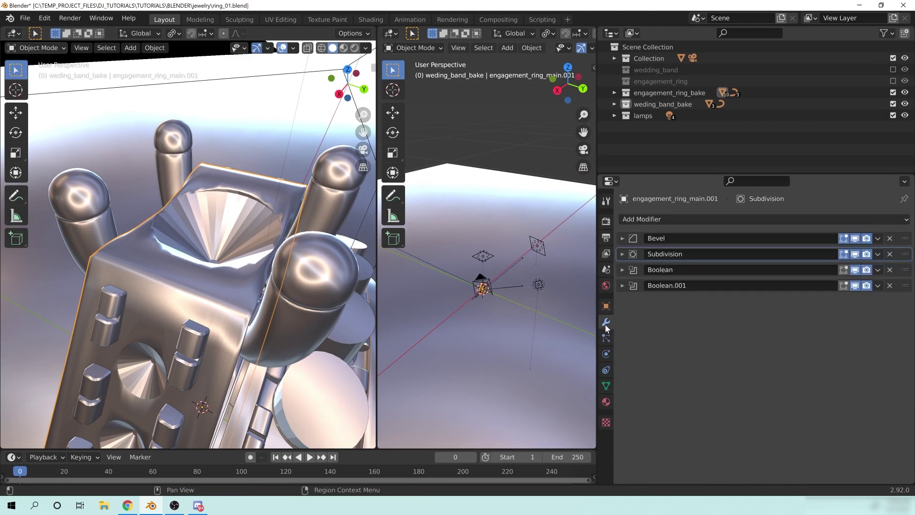
{"action": "left_click", "coordinate": [622, 253]}
Examine the Boolean-cut main seat, the side seats and the surface shading around them from several directions.
{"action": "middle_click_drag", "start_coordinate": [209, 315], "coordinate": [282, 194]}
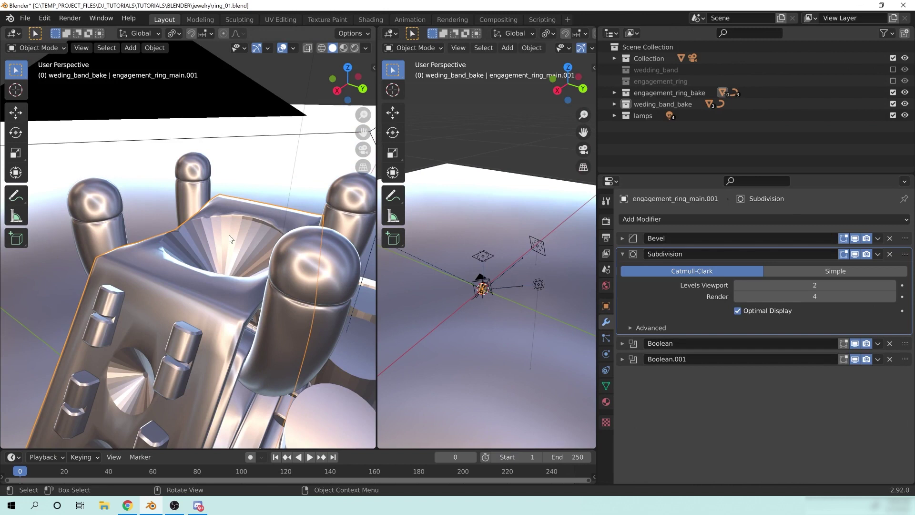
{"action": "middle_click_drag", "start_coordinate": [213, 242], "coordinate": [206, 284]}
{"action": "middle_click_drag", "start_coordinate": [157, 363], "coordinate": [255, 250]}
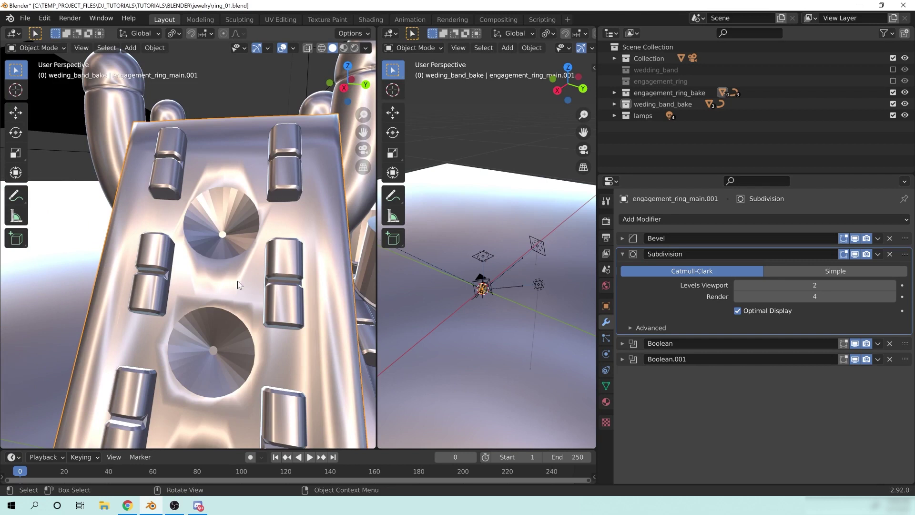
{"action": "middle_click_drag", "start_coordinate": [284, 213], "coordinate": [209, 282]}
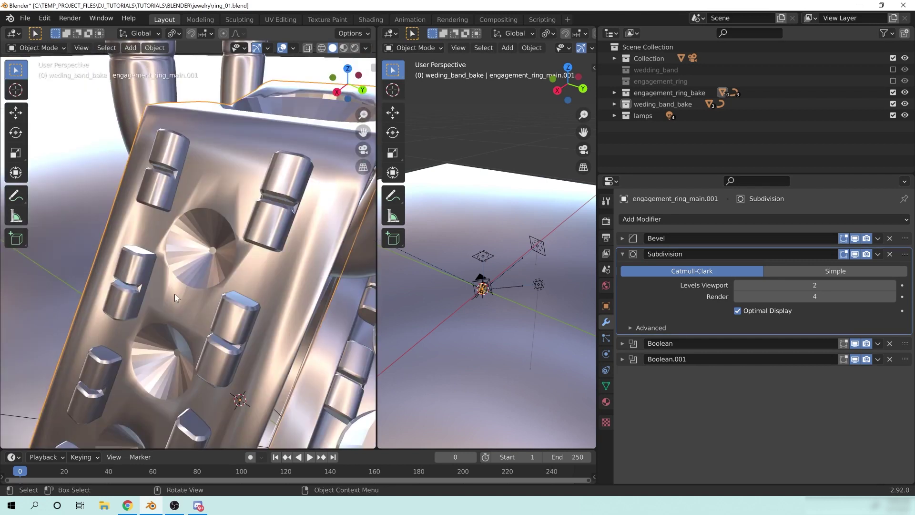
{"action": "scroll", "coordinate": [204, 299], "scroll_direction": "down", "scroll_amount": 5}
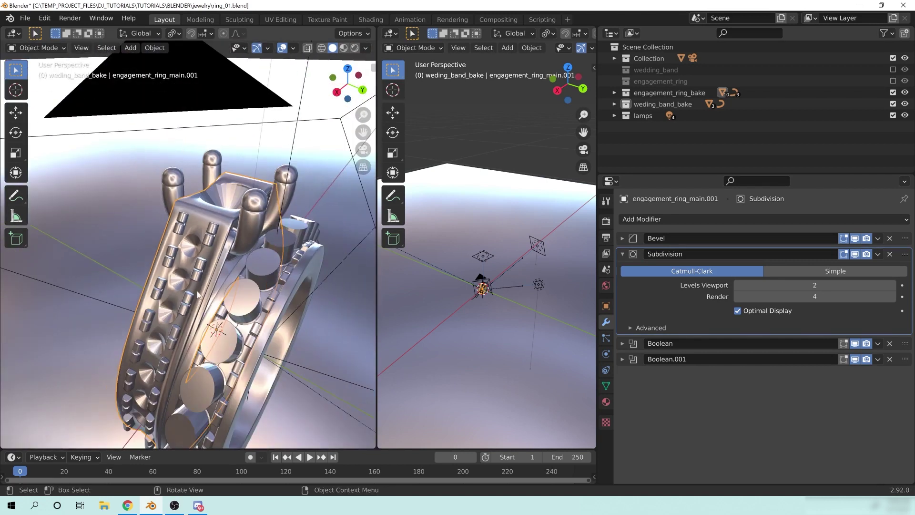
{"action": "mouse_move", "coordinate": [182, 288]}
{"action": "middle_mouse_down"}
{"action": "mouse_move", "coordinate": [219, 282]}
{"action": "mouse_move", "coordinate": [183, 274]}
{"action": "middle_mouse_up"}
{"action": "middle_click_drag", "start_coordinate": [178, 220], "coordinate": [191, 249]}
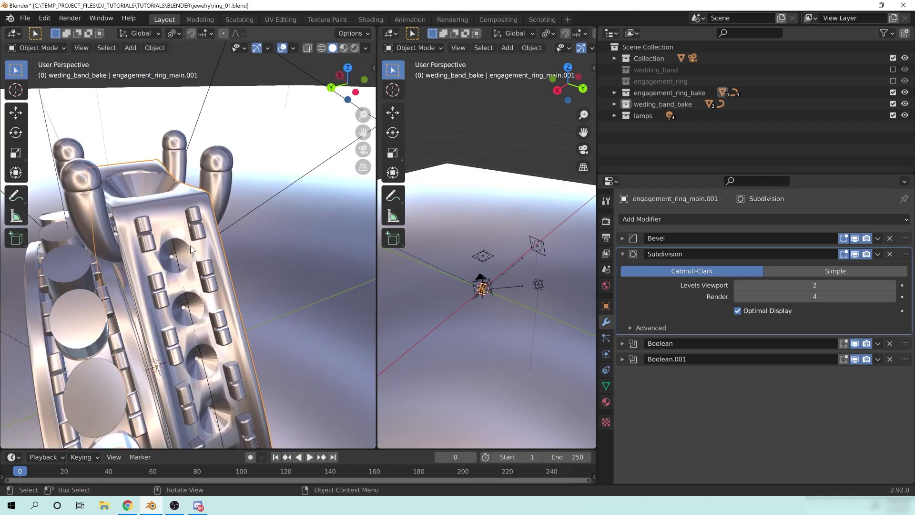
{"action": "middle_click_drag", "start_coordinate": [163, 214], "coordinate": [129, 308]}
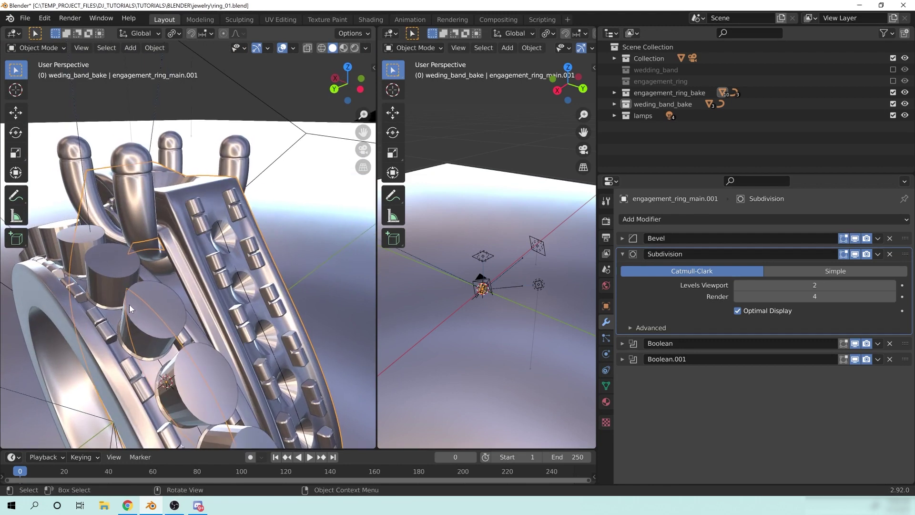
Reveal the hidden objects, and hide the small, large and wedding-band hole-punch objects so the diamonds stay shown.
{"action": "middle_click_drag", "start_coordinate": [130, 305], "coordinate": [206, 248]}
{"action": "scroll", "coordinate": [204, 246], "scroll_direction": "down", "scroll_amount": 4}
{"action": "left_click", "coordinate": [170, 218]}
{"action": "left_click", "coordinate": [213, 178], "text": "shift"}
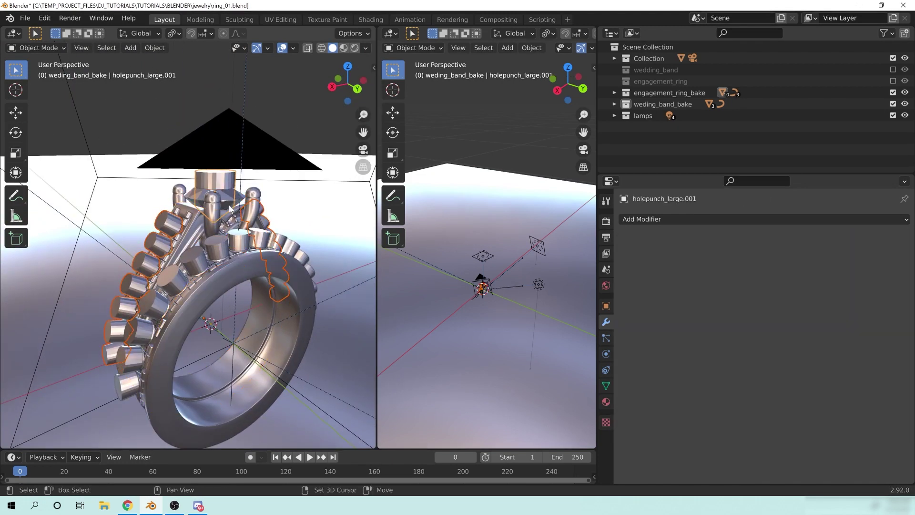
{"action": "left_click", "coordinate": [219, 252]}
{"action": "middle_click_drag", "start_coordinate": [227, 254], "coordinate": [195, 250]}
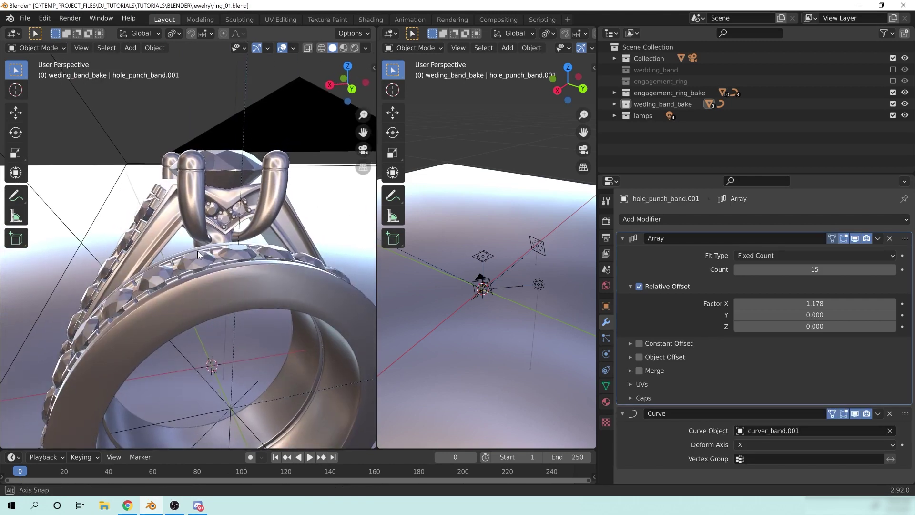
Switch the ring viewport to the camera view and turn off its overlays.
{"action": "key", "text": "KP_0"}
{"action": "middle_click_drag", "start_coordinate": [257, 261], "coordinate": [288, 327], "text": "shift"}
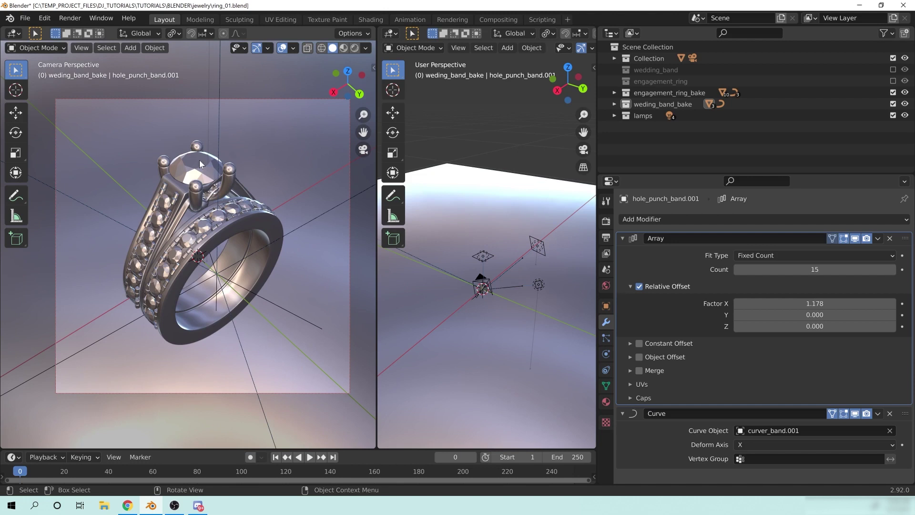
{"action": "left_click", "coordinate": [282, 47]}
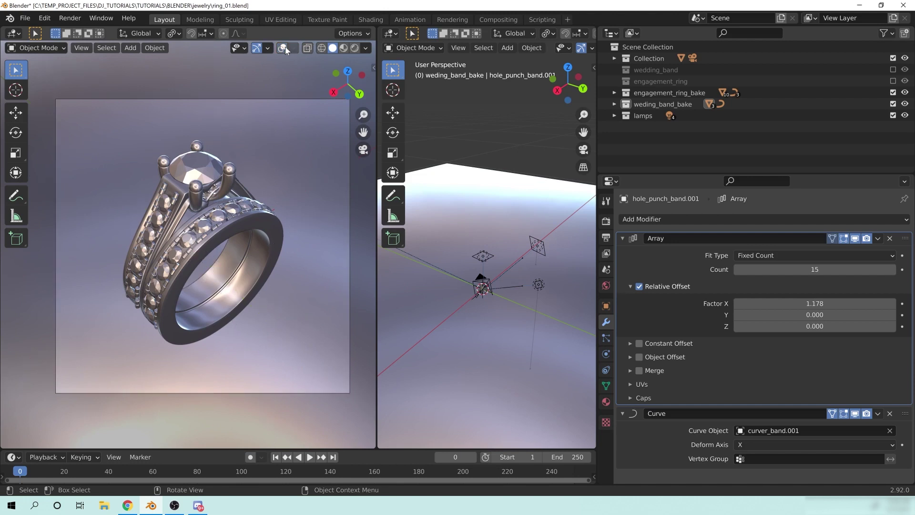
Select the main diamond and show its JCF Dispersion Material settings with a taller material slot list.
{"action": "left_click", "coordinate": [187, 174]}
{"action": "left_click", "coordinate": [606, 402]}
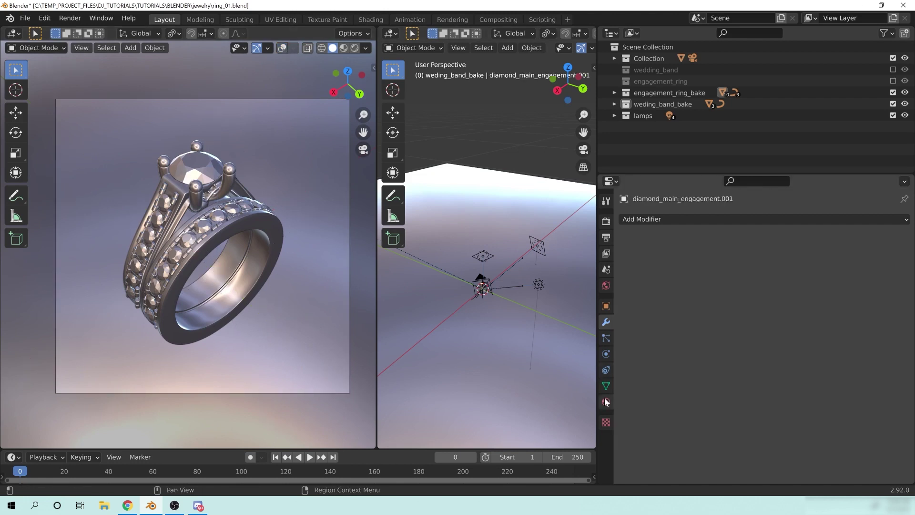
{"action": "left_click_drag", "start_coordinate": [766, 230], "coordinate": [764, 252]}
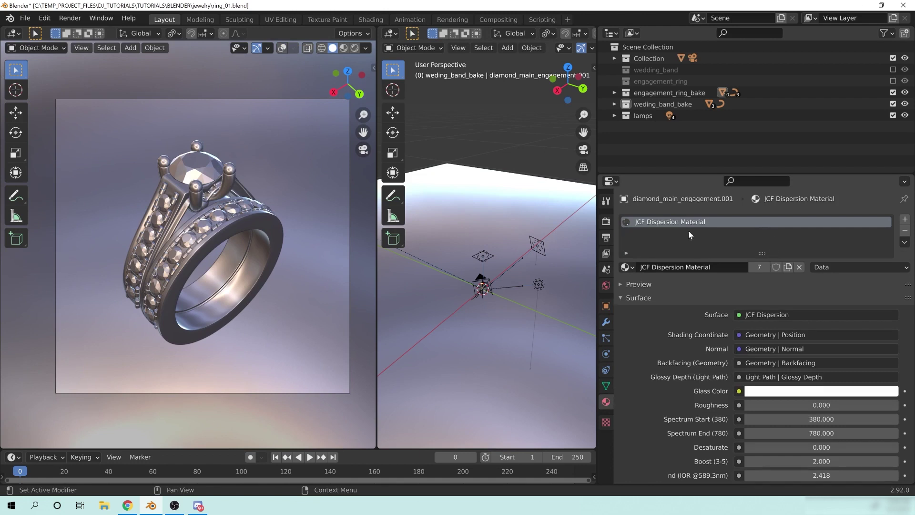
Change the lamp viewport to the Shader Editor, widen it, and make empty space above the diamond material's nodes.
{"action": "left_click", "coordinate": [395, 35]}
{"action": "left_click", "coordinate": [429, 150]}
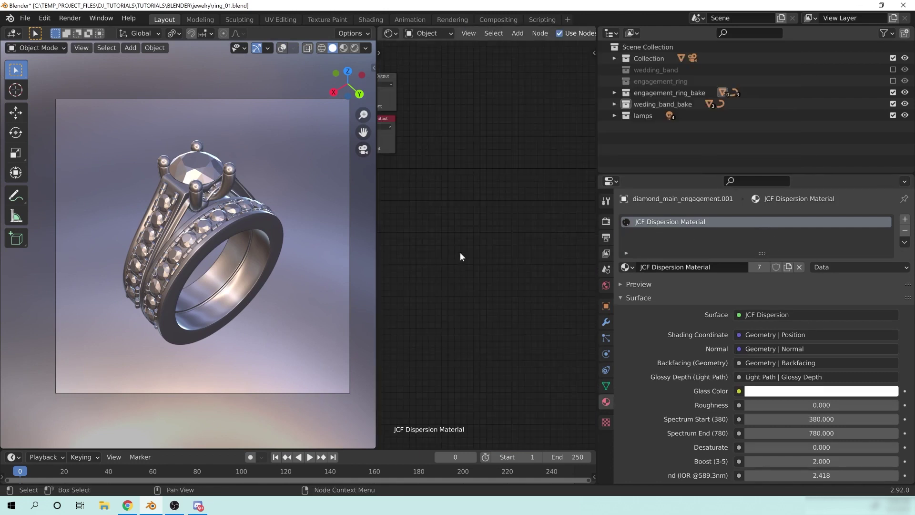
{"action": "left_click_drag", "start_coordinate": [375, 215], "coordinate": [277, 216]}
{"action": "mouse_move", "coordinate": [369, 247]}
{"action": "middle_mouse_down"}
{"action": "mouse_move", "coordinate": [445, 319]}
{"action": "mouse_move", "coordinate": [476, 431]}
{"action": "middle_mouse_up"}
{"action": "middle_click_drag", "start_coordinate": [405, 213], "coordinate": [527, 351]}
Add a Glass BSDF node in the empty space above the JCF Dispersion nodes.
{"action": "key", "text": "shift+a"}
{"action": "mouse_move", "coordinate": [406, 267]}
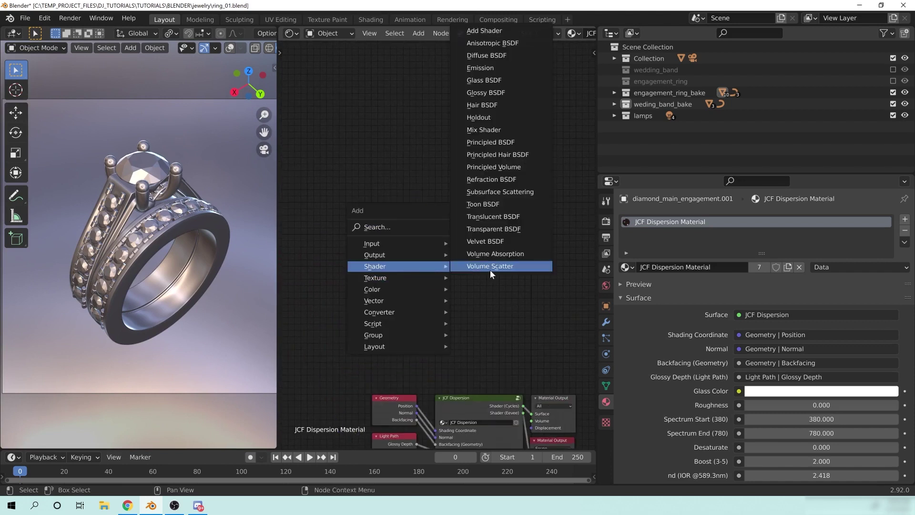
{"action": "left_click", "coordinate": [505, 85]}
{"action": "left_click", "coordinate": [457, 170]}
{"action": "left_click_drag", "start_coordinate": [456, 170], "coordinate": [429, 175]}
Move the Eevee Material Output up, connect the Glass BSDF to its Surface, and set its target to Cycles.
{"action": "middle_click_drag", "start_coordinate": [503, 312], "coordinate": [445, 207]}
{"action": "left_click_drag", "start_coordinate": [488, 336], "coordinate": [558, 187]}
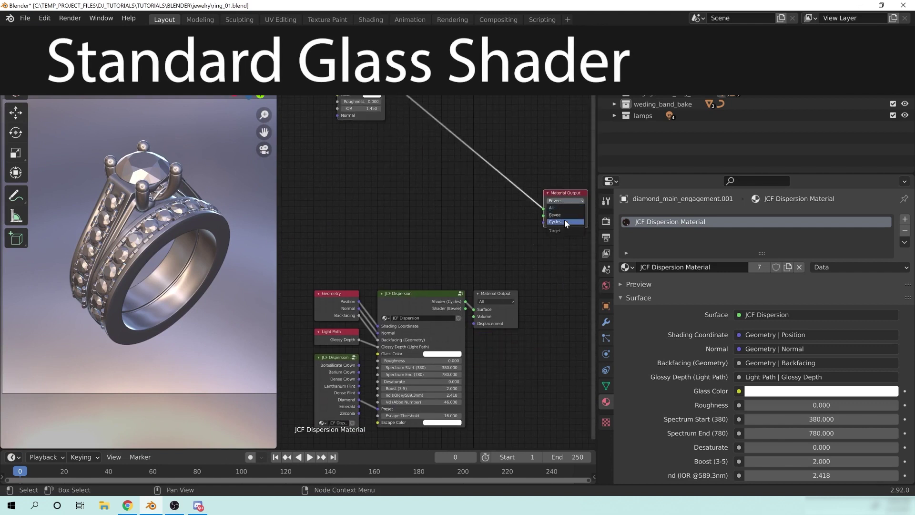
{"action": "left_click", "coordinate": [564, 221]}
Switch the camera viewport to Rendered shading to preview the glass shader on the diamonds.
{"action": "middle_click_drag", "start_coordinate": [453, 168], "coordinate": [482, 193]}
{"action": "key", "text": "z"}
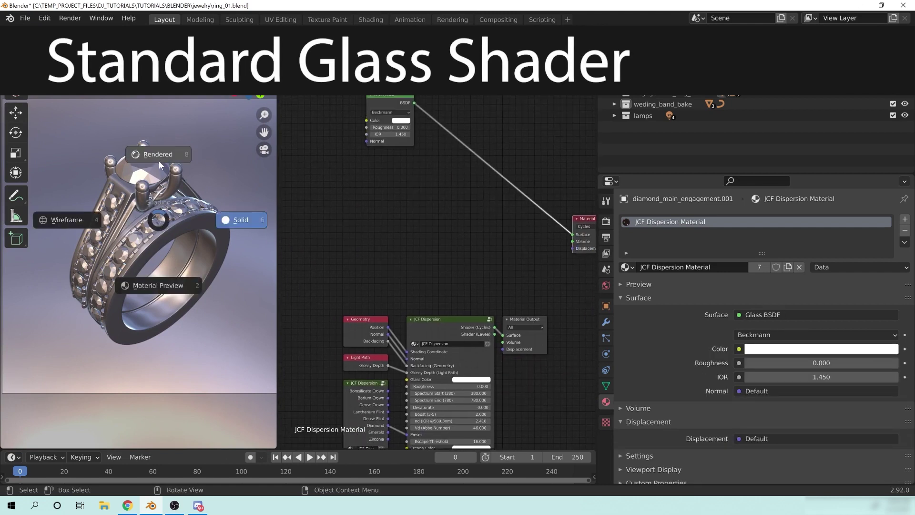
{"action": "left_click", "coordinate": [159, 161]}
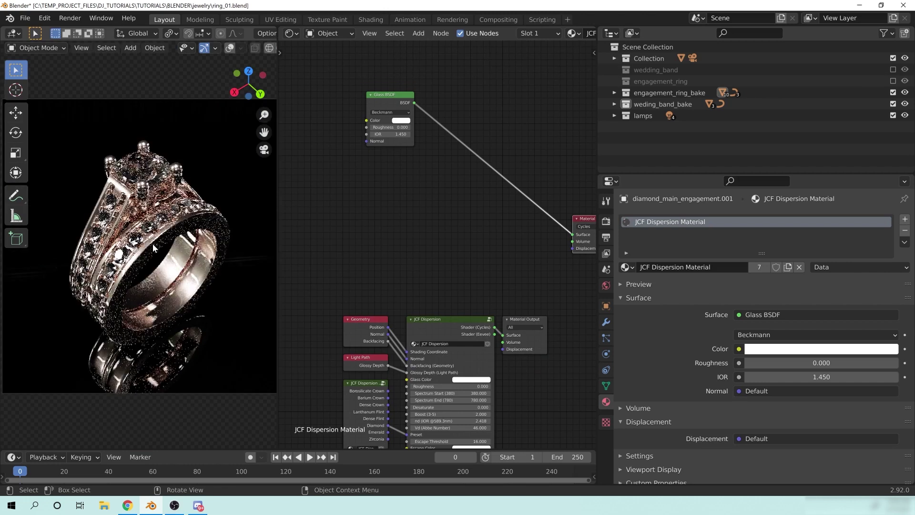
Check the Cycles render settings and enable Crop to Render Region in the output dimensions.
{"action": "left_click", "coordinate": [606, 222]}
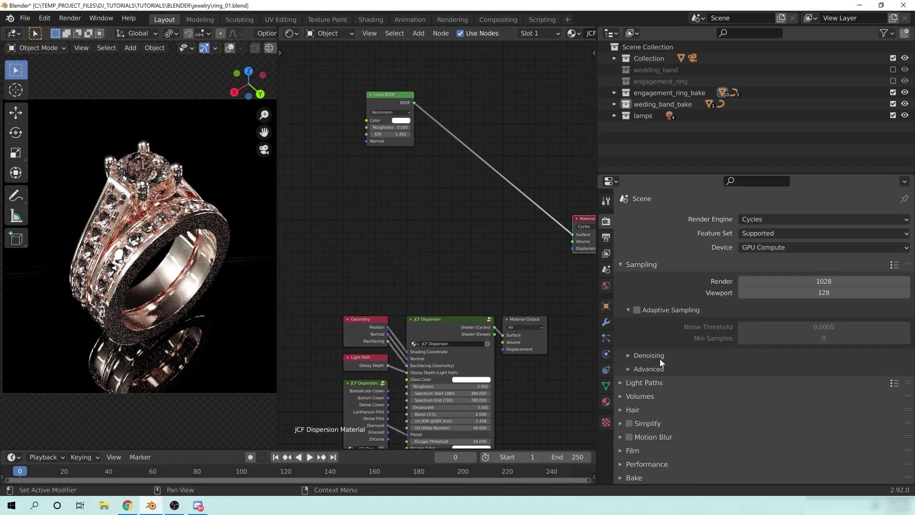
{"action": "left_click", "coordinate": [606, 237]}
{"action": "left_click", "coordinate": [743, 307]}
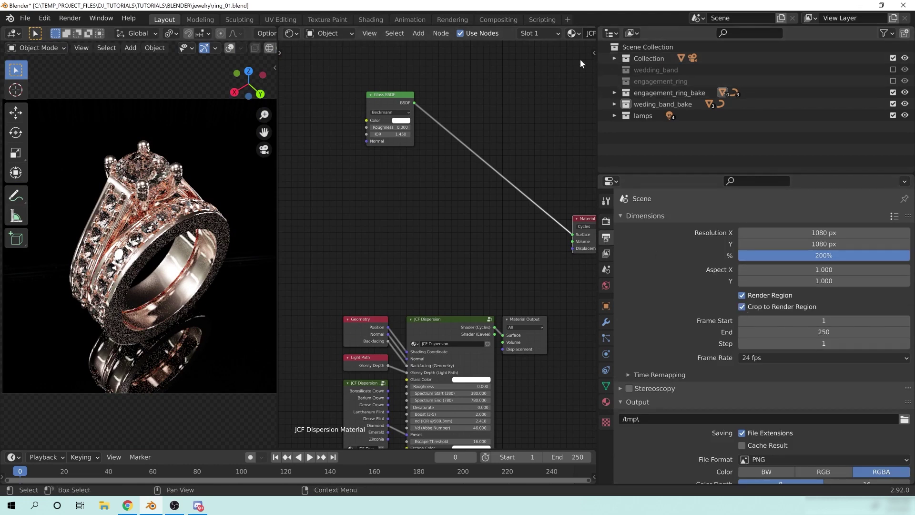
Select the camera in the scene collection and shrink its render region to a close-up around the engagement ring's center diamond.
{"action": "left_click", "coordinate": [614, 58]}
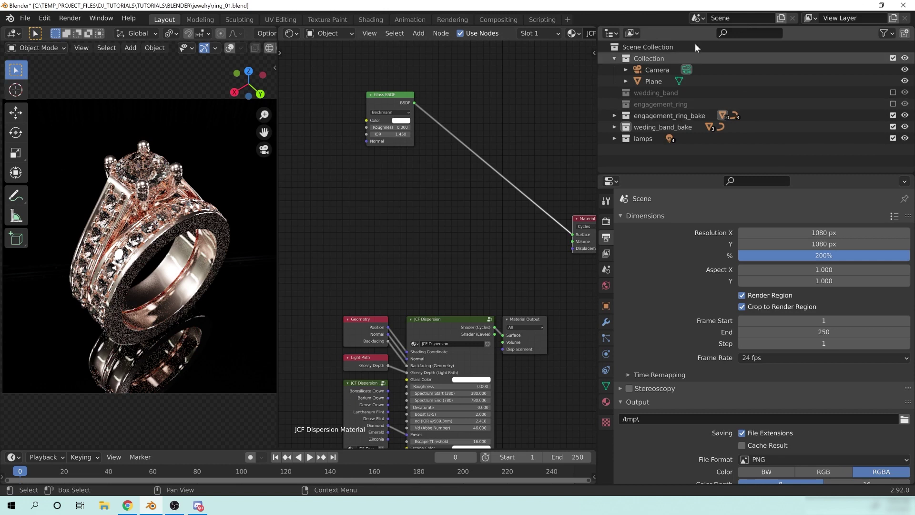
{"action": "left_click", "coordinate": [658, 71]}
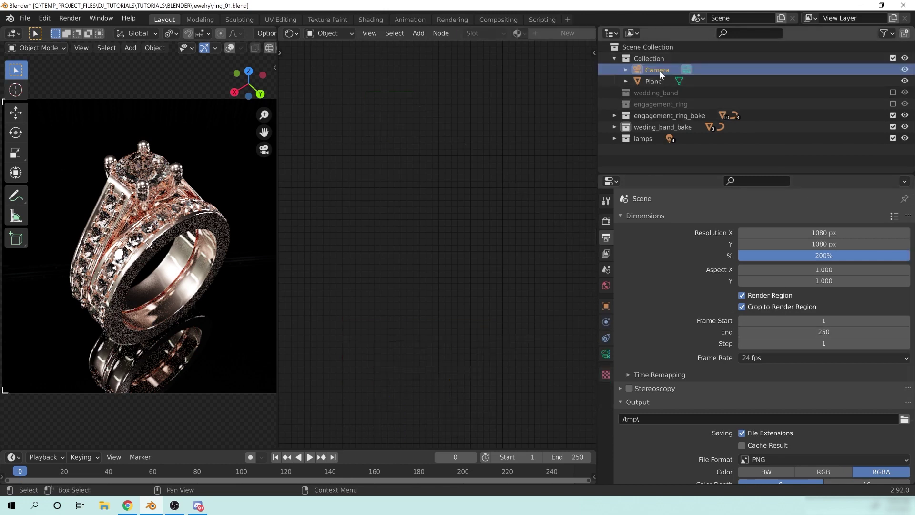
{"action": "left_click_drag", "start_coordinate": [44, 394], "coordinate": [44, 206]}
{"action": "scroll", "coordinate": [213, 249], "scroll_direction": "down", "scroll_amount": 2}
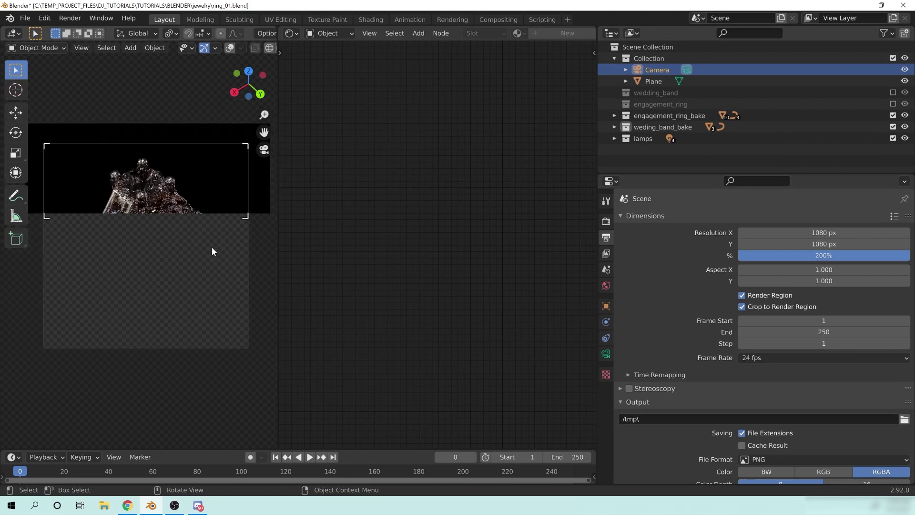
{"action": "left_click_drag", "start_coordinate": [43, 175], "coordinate": [112, 187]}
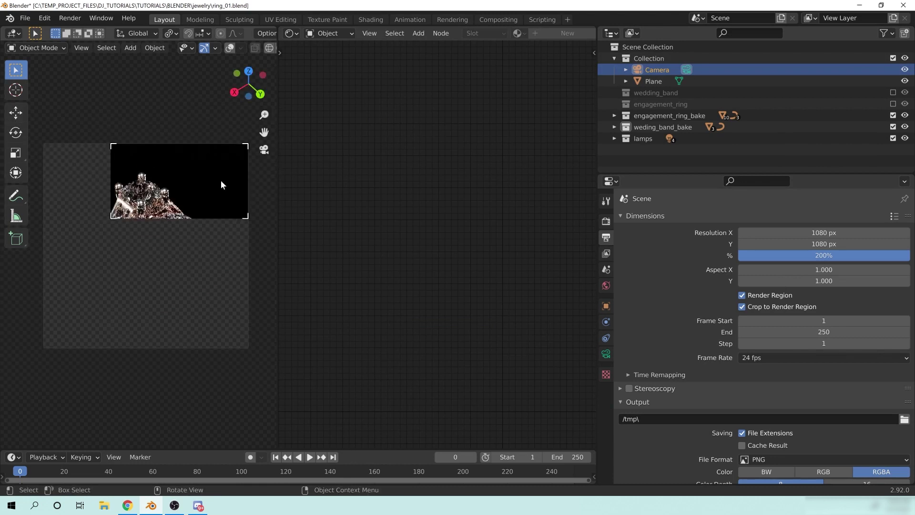
{"action": "left_click_drag", "start_coordinate": [248, 178], "coordinate": [172, 173]}
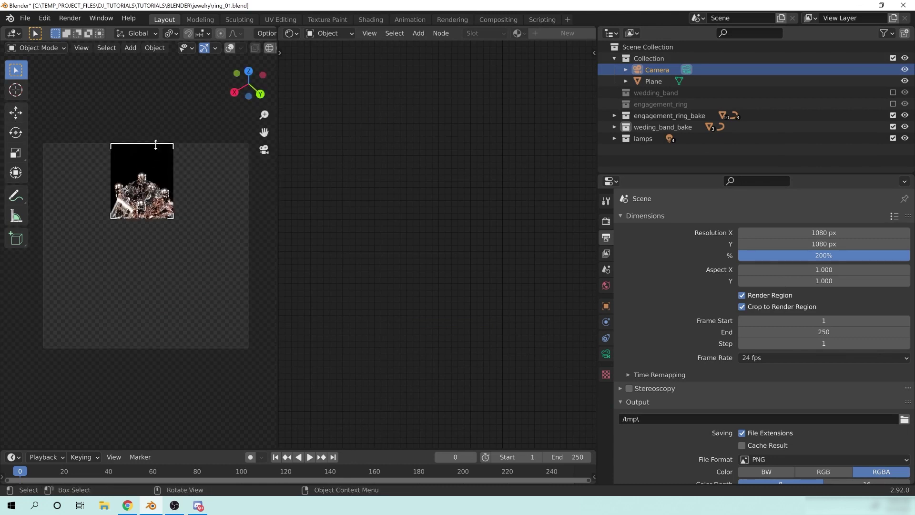
{"action": "left_click_drag", "start_coordinate": [155, 143], "coordinate": [155, 167]}
{"action": "scroll", "coordinate": [153, 231], "scroll_direction": "up", "scroll_amount": 2}
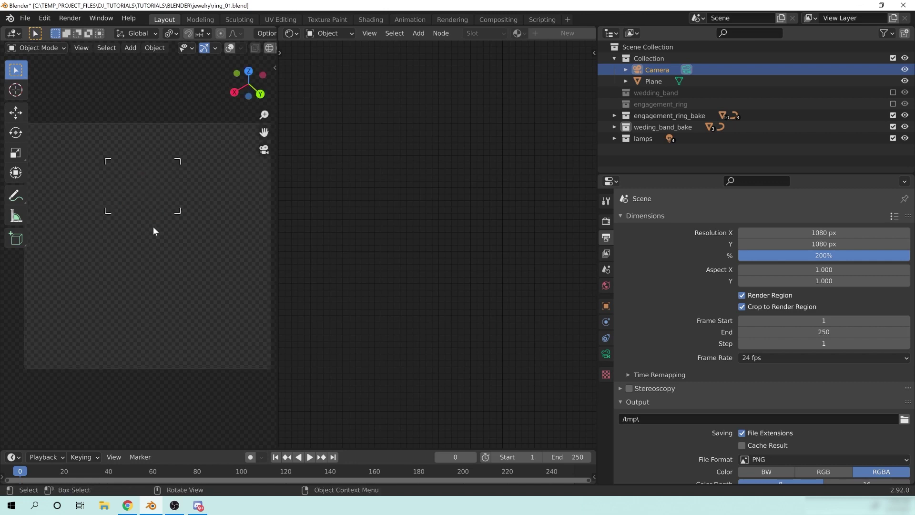
{"action": "scroll", "coordinate": [153, 231], "scroll_direction": "up", "scroll_amount": 4}
{"action": "middle_click_drag", "start_coordinate": [154, 143], "coordinate": [156, 293], "text": "shift"}
{"action": "scroll", "coordinate": [162, 281], "scroll_direction": "up", "scroll_amount": 3}
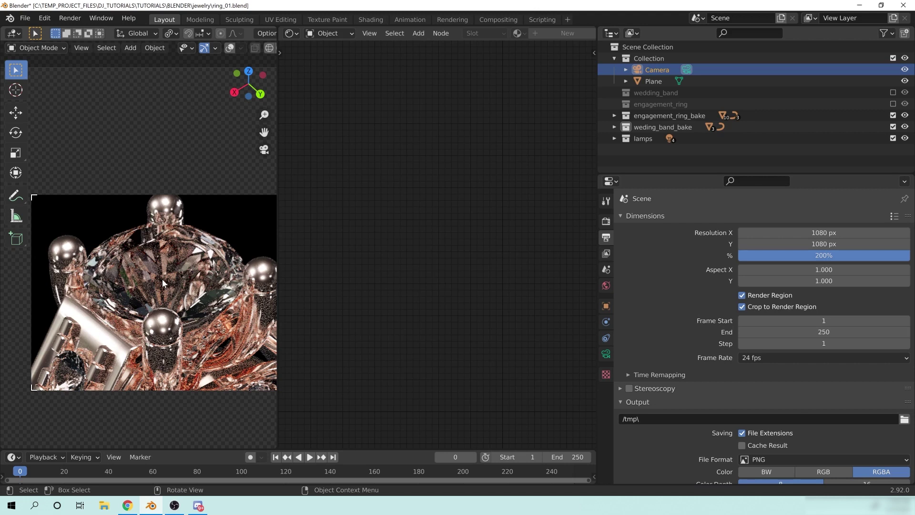
Open the Cycles Light Paths render settings and review the max bounces, clamping and caustics values.
{"action": "left_click", "coordinate": [608, 222]}
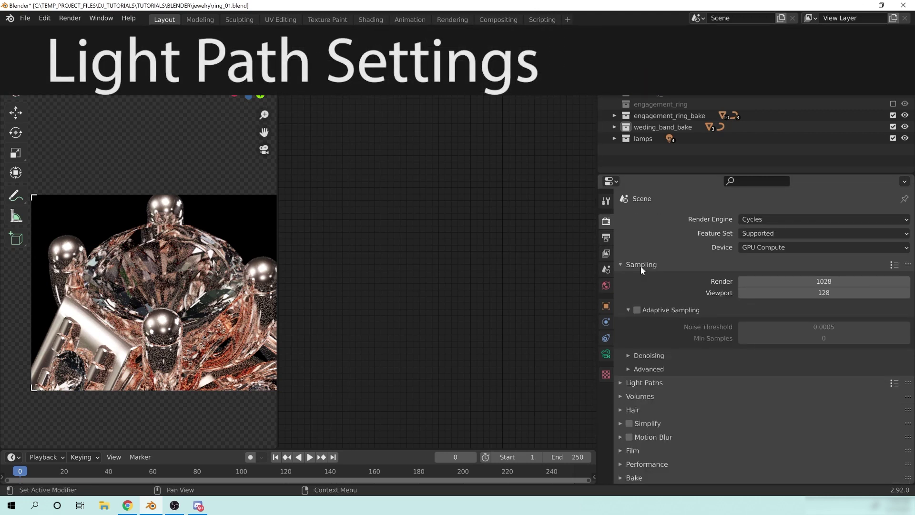
{"action": "left_click", "coordinate": [667, 384]}
{"action": "scroll", "coordinate": [706, 377], "scroll_direction": "down", "scroll_amount": 2}
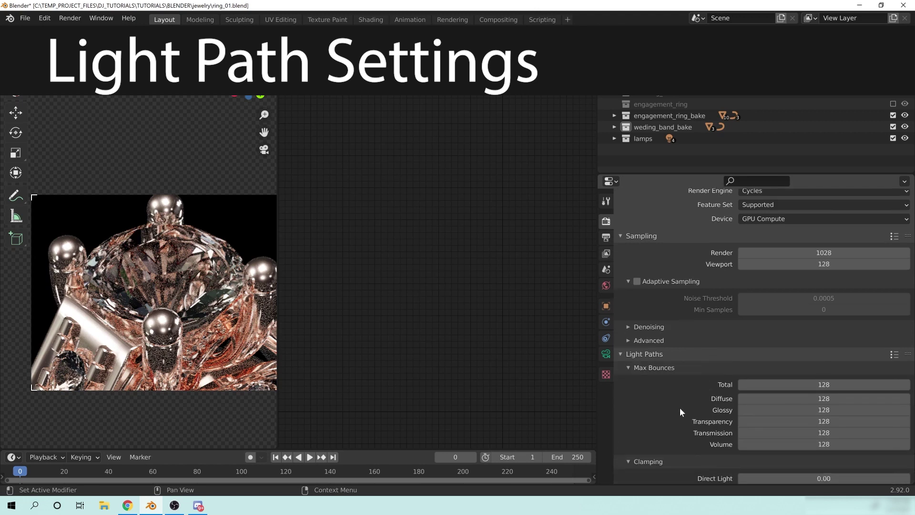
{"action": "scroll", "coordinate": [715, 252], "scroll_direction": "down", "scroll_amount": 4}
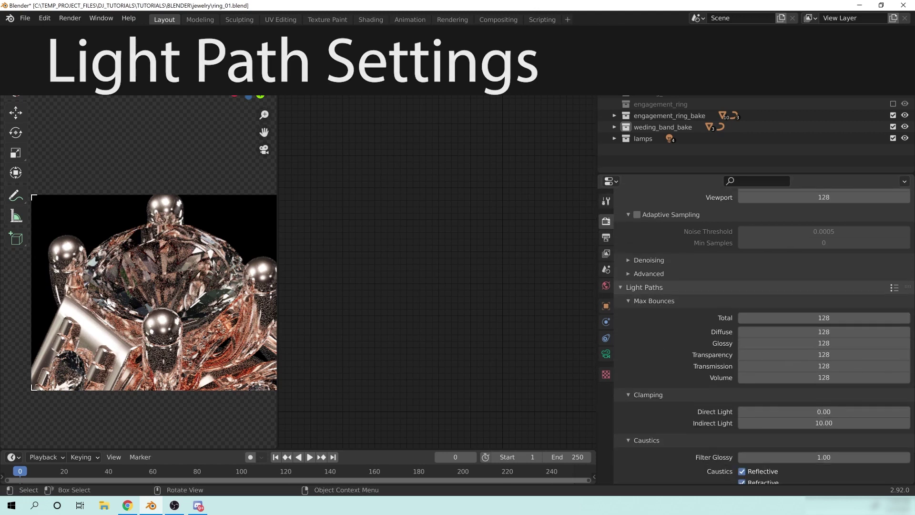
{"action": "scroll", "coordinate": [218, 256], "scroll_direction": "down", "scroll_amount": 1}
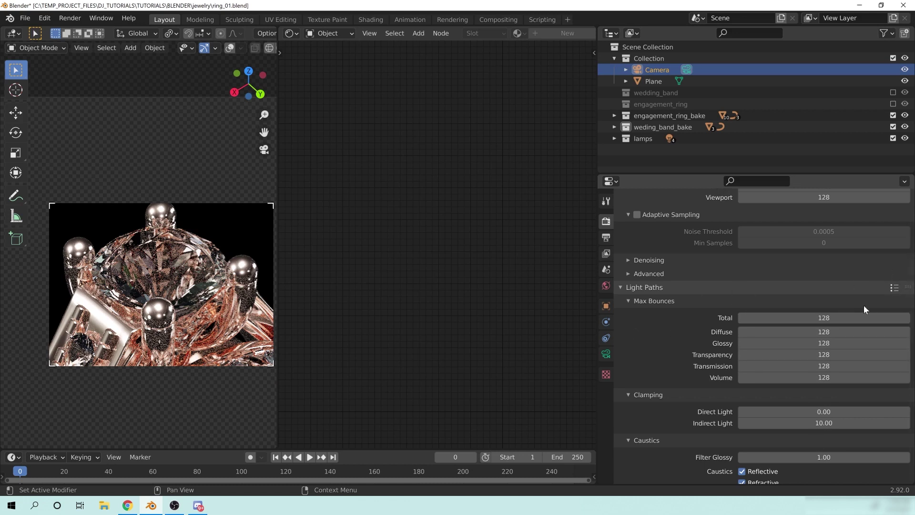
{"action": "left_click", "coordinate": [894, 288]}
{"action": "scroll", "coordinate": [682, 406], "scroll_direction": "down", "scroll_amount": 5}
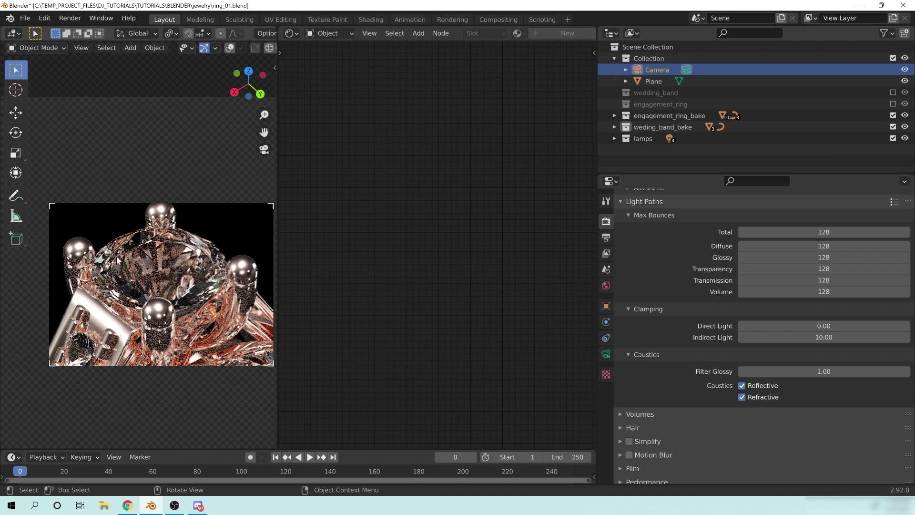
Select the center diamond and set its Glass BSDF roughness to 0.05 and distribution to Multiscatter GGX.
{"action": "left_click", "coordinate": [122, 278]}
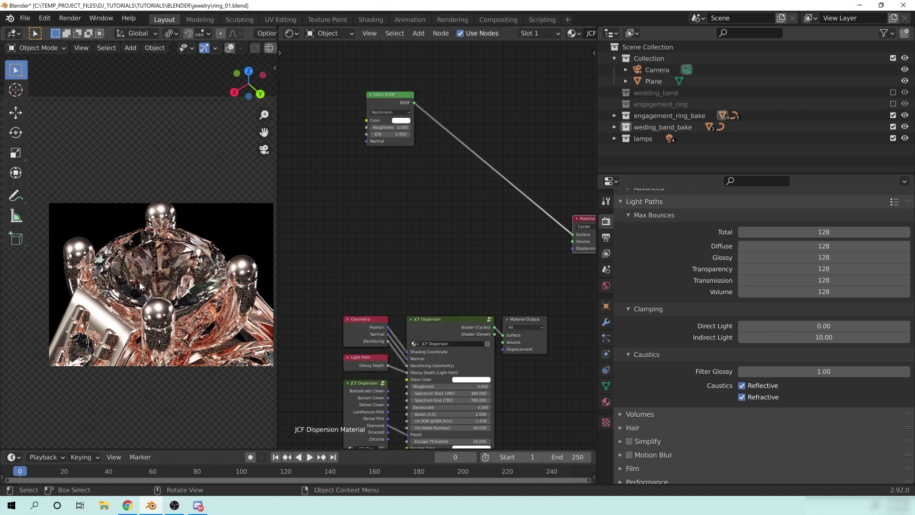
{"action": "middle_click_drag", "start_coordinate": [418, 236], "coordinate": [365, 397]}
{"action": "scroll", "coordinate": [419, 364], "scroll_direction": "up", "scroll_amount": 3}
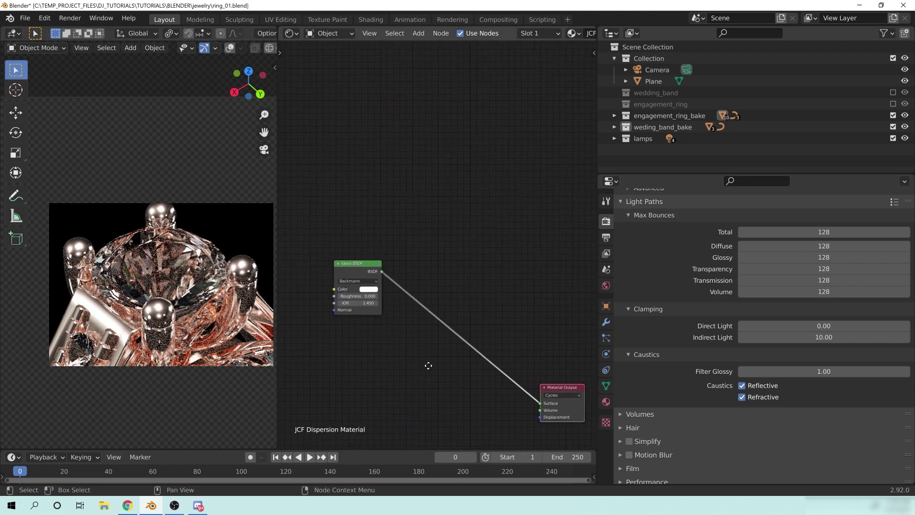
{"action": "left_click", "coordinate": [359, 310]}
{"action": "key", "text": "BackSpace"}
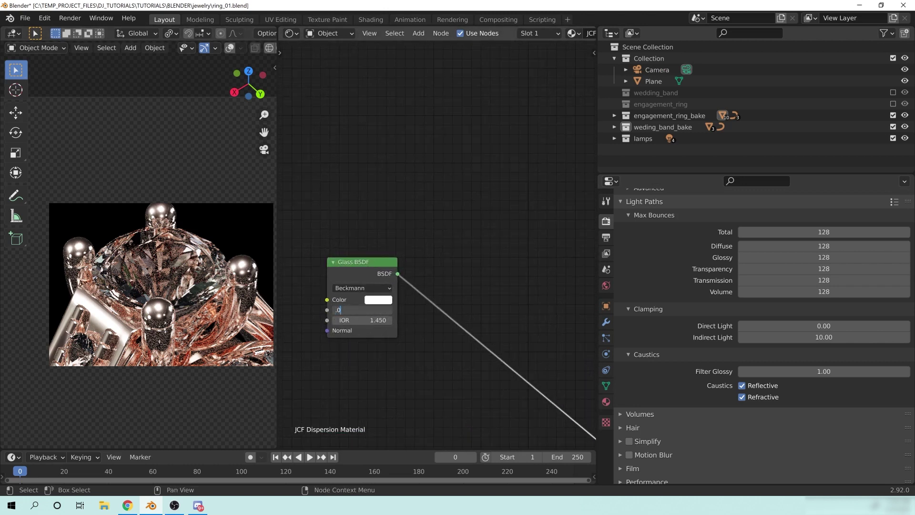
{"action": "key", "text": "Return"}
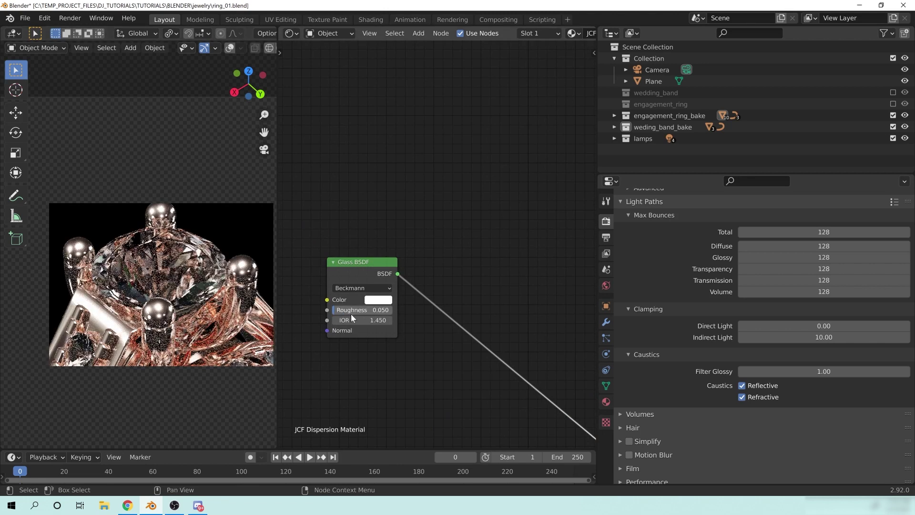
{"action": "left_click", "coordinate": [358, 286]}
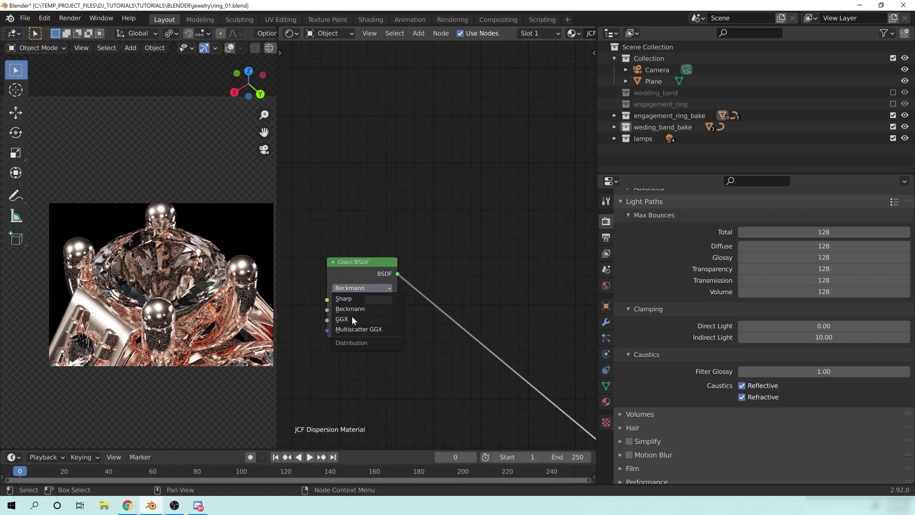
{"action": "left_click", "coordinate": [353, 328]}
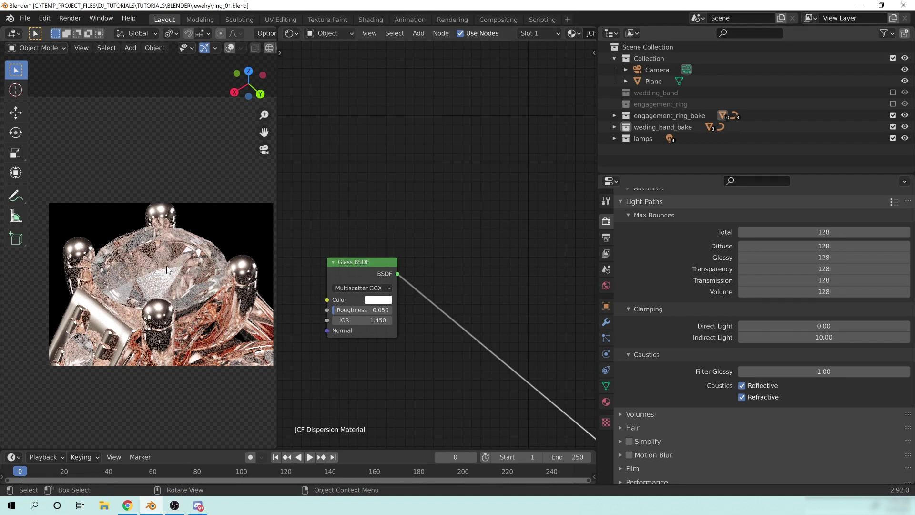
Tint the Glass BSDF color light blue, with hue about 0.564 and saturation about 0.463.
{"action": "left_click", "coordinate": [378, 299]}
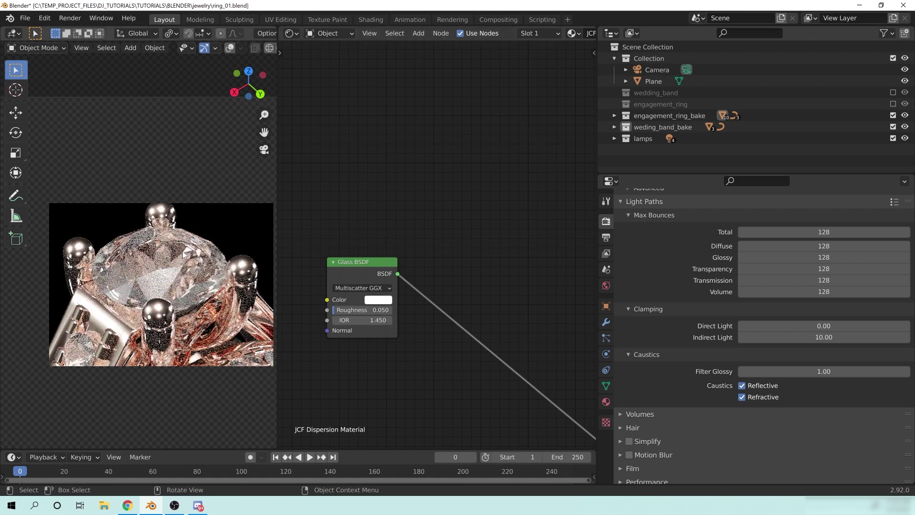
{"action": "left_click_drag", "start_coordinate": [373, 265], "coordinate": [384, 241]}
{"action": "left_click", "coordinate": [392, 276]}
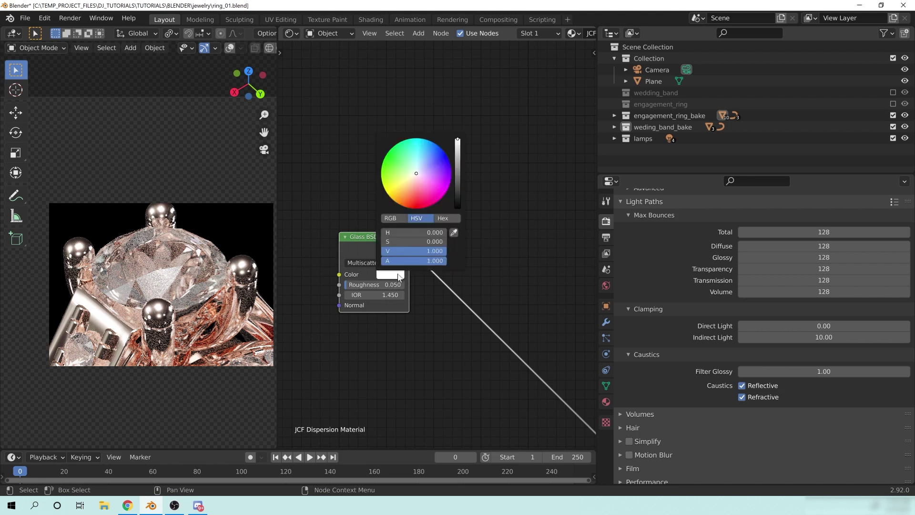
{"action": "left_click_drag", "start_coordinate": [417, 187], "coordinate": [419, 165]}
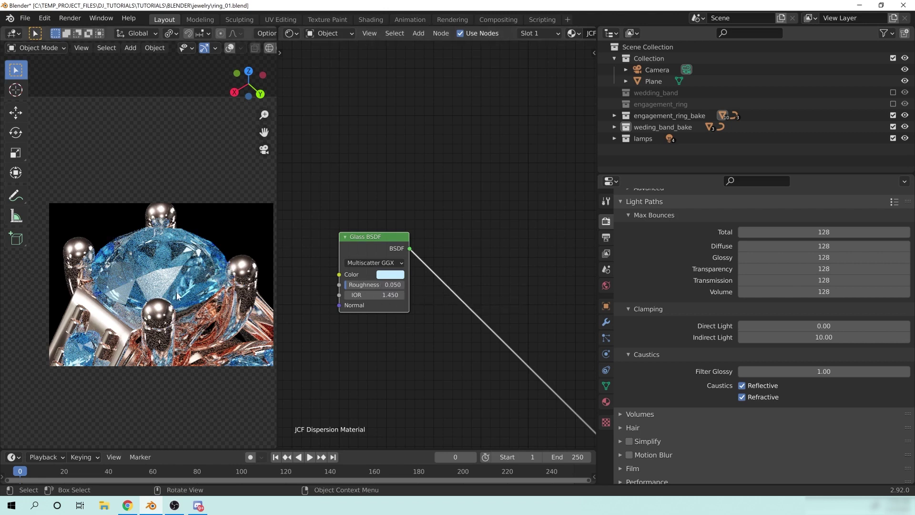
Change the Glass BSDF color to a very pale pink, close to white, and view the diamond.
{"action": "left_click", "coordinate": [394, 275]}
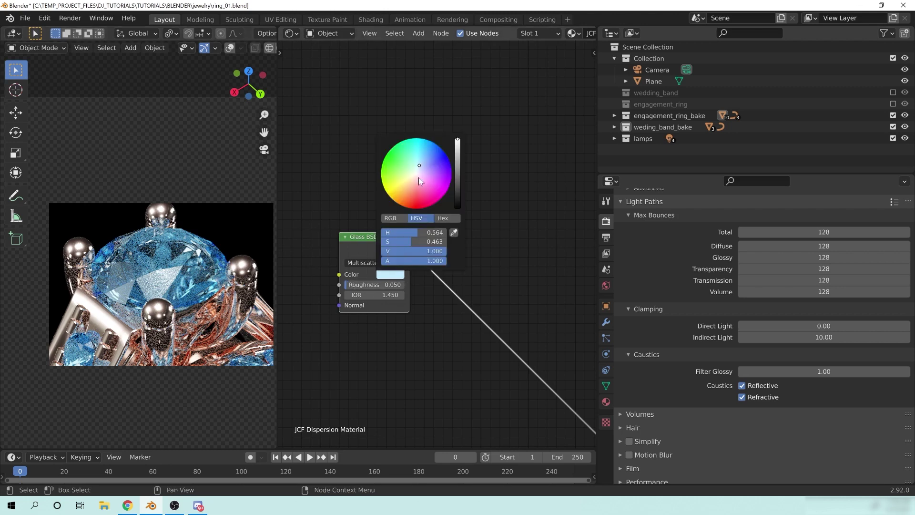
{"action": "left_click", "coordinate": [416, 177]}
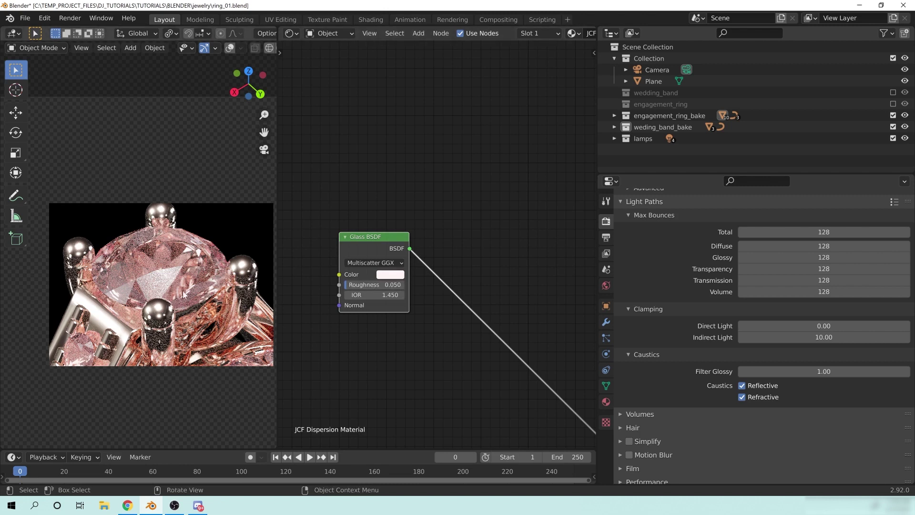
{"action": "scroll", "coordinate": [184, 327], "scroll_direction": "down", "scroll_amount": 3}
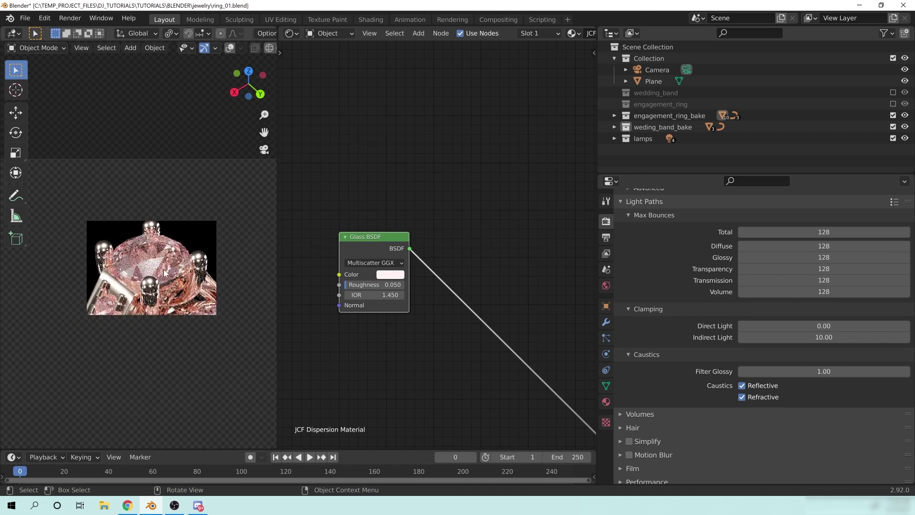
Delete the Glass BSDF node from the diamond material and bring the JCF Dispersion nodes into view.
{"action": "mouse_move", "coordinate": [370, 241]}
{"action": "left_mouse_down"}
{"action": "mouse_move", "coordinate": [400, 189]}
{"action": "mouse_move", "coordinate": [402, 247]}
{"action": "mouse_move", "coordinate": [375, 252]}
{"action": "left_mouse_up"}
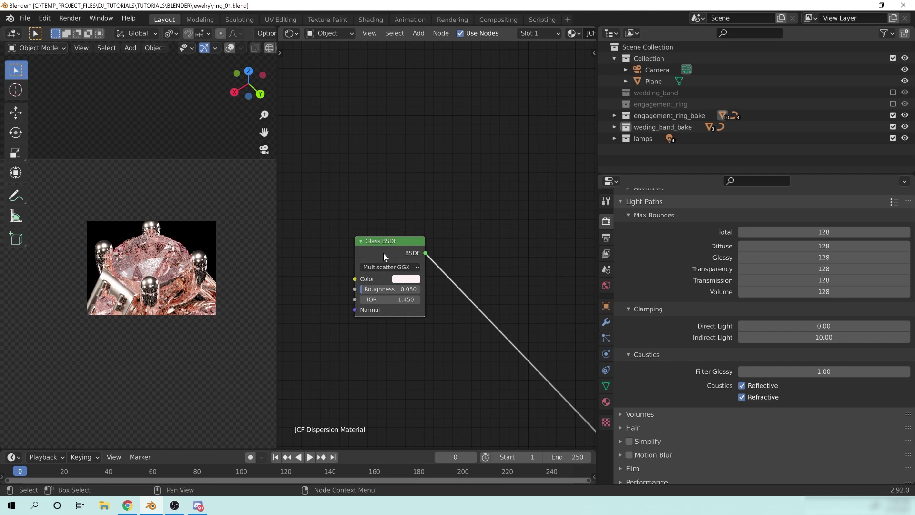
{"action": "middle_click_drag", "start_coordinate": [366, 381], "coordinate": [388, 337]}
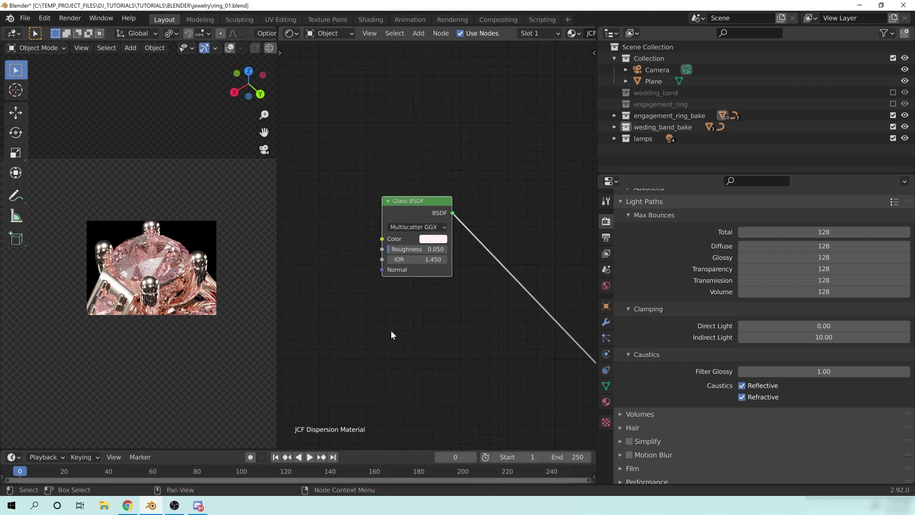
{"action": "middle_click_drag", "start_coordinate": [404, 340], "coordinate": [375, 382]}
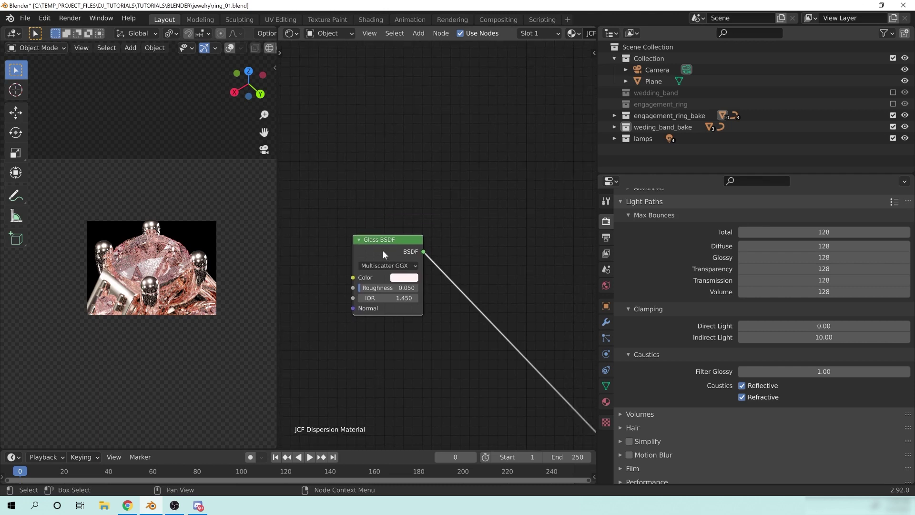
{"action": "key", "text": "x"}
{"action": "middle_click_drag", "start_coordinate": [413, 333], "coordinate": [398, 262]}
{"action": "middle_click_drag", "start_coordinate": [453, 362], "coordinate": [360, 315]}
Switch to Chrome and open Chromatic Dispersion for Blender (Cycles and Eevee) on the jocafa Gumroad page.
{"action": "left_click", "coordinate": [128, 506]}
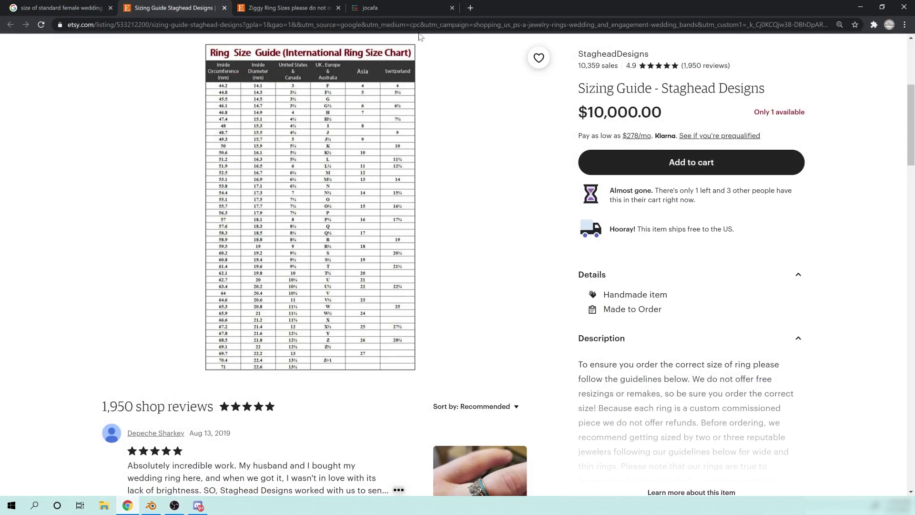
{"action": "left_click", "coordinate": [377, 9]}
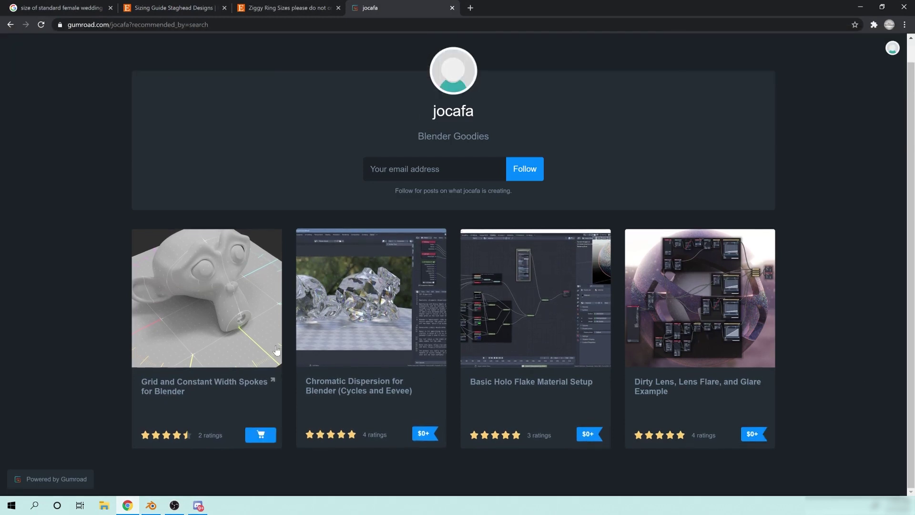
{"action": "left_click", "coordinate": [425, 435]}
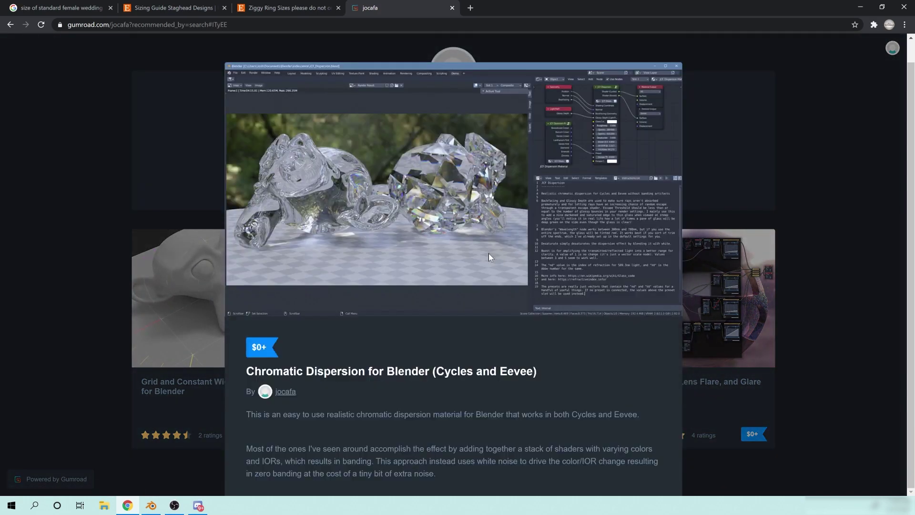
Read through the Chromatic Dispersion product's description, license terms, price option and file size.
{"action": "scroll", "coordinate": [525, 336], "scroll_direction": "down", "scroll_amount": 5}
{"action": "scroll", "coordinate": [533, 326], "scroll_direction": "down", "scroll_amount": 1}
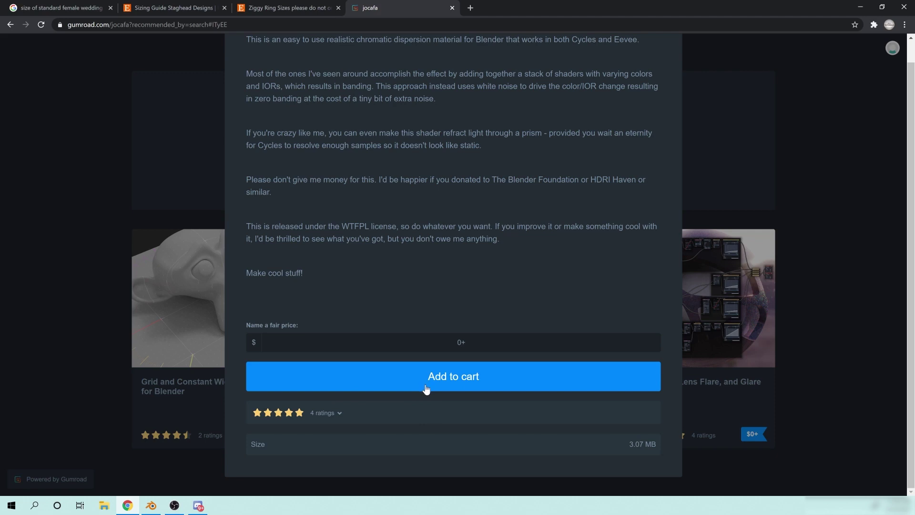
{"action": "scroll", "coordinate": [427, 388], "scroll_direction": "up", "scroll_amount": 3}
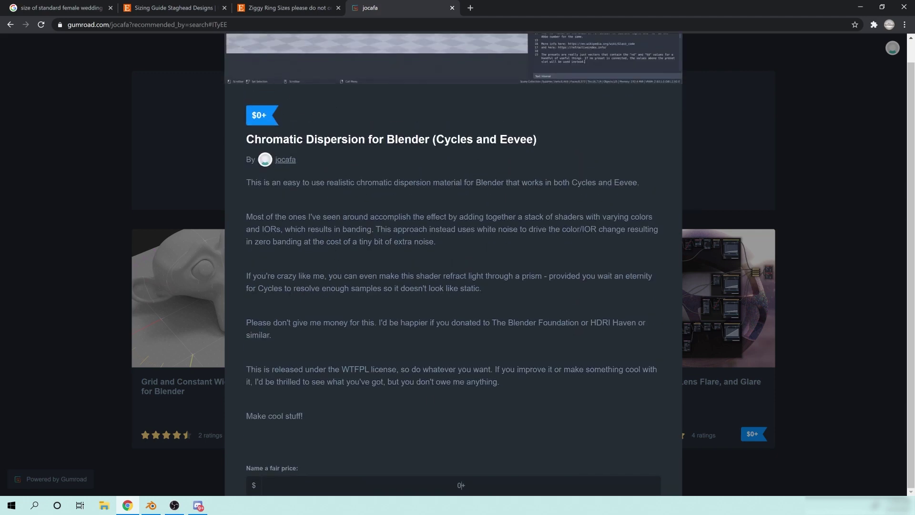
{"action": "scroll", "coordinate": [496, 290], "scroll_direction": "down", "scroll_amount": 3}
{"action": "scroll", "coordinate": [362, 328], "scroll_direction": "up", "scroll_amount": 3}
{"action": "scroll", "coordinate": [462, 361], "scroll_direction": "down", "scroll_amount": 3}
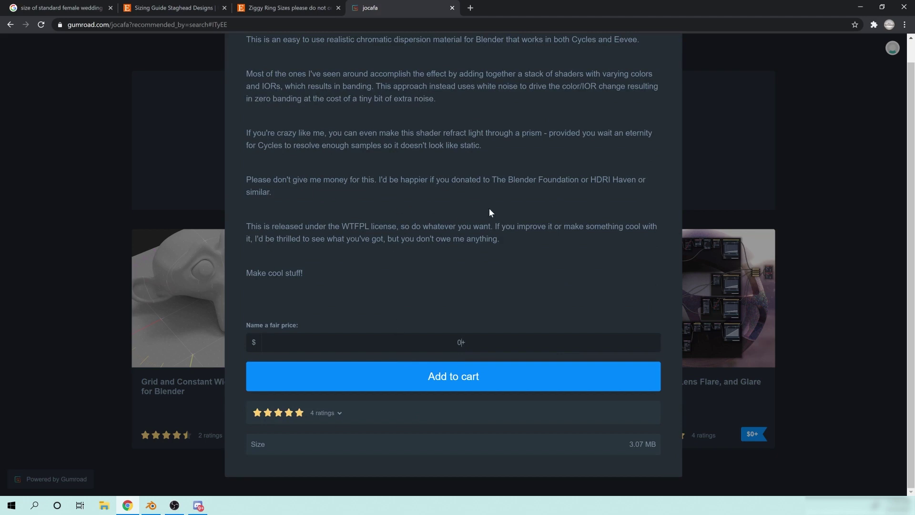
{"action": "scroll", "coordinate": [473, 311], "scroll_direction": "up", "scroll_amount": 3}
{"action": "scroll", "coordinate": [475, 313], "scroll_direction": "down", "scroll_amount": 3}
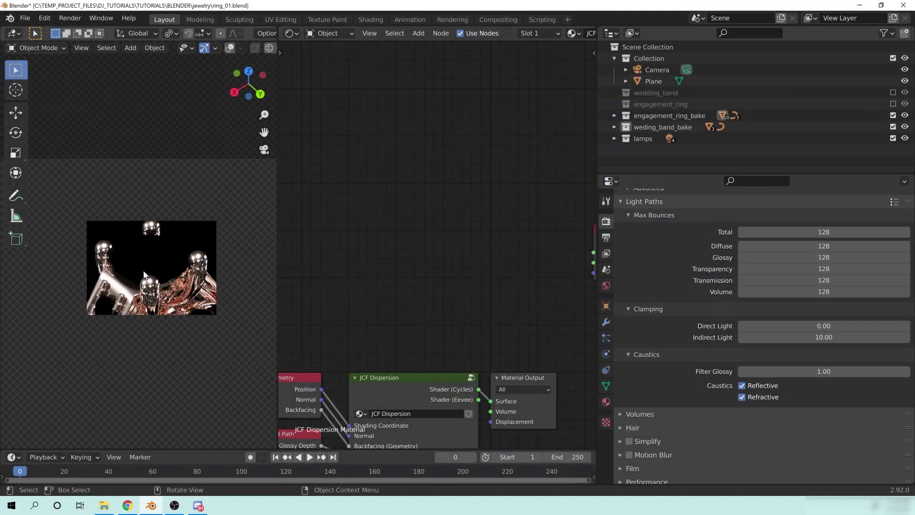
{"action": "middle_click_drag", "start_coordinate": [366, 262], "coordinate": [394, 352]}
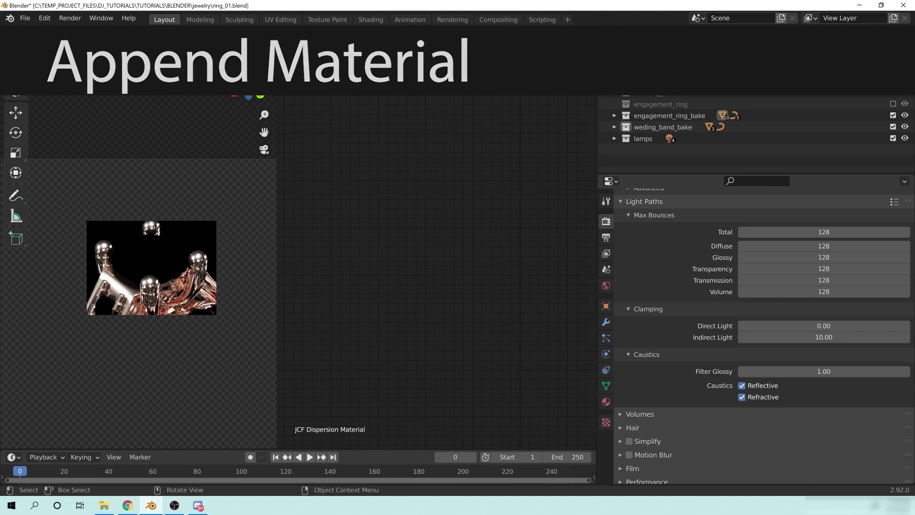
Append JCF Dispersion Material from the JCF_Dispersion_Demo_01_trim.blend file in the Downloads folder.
{"action": "left_click", "coordinate": [24, 18]}
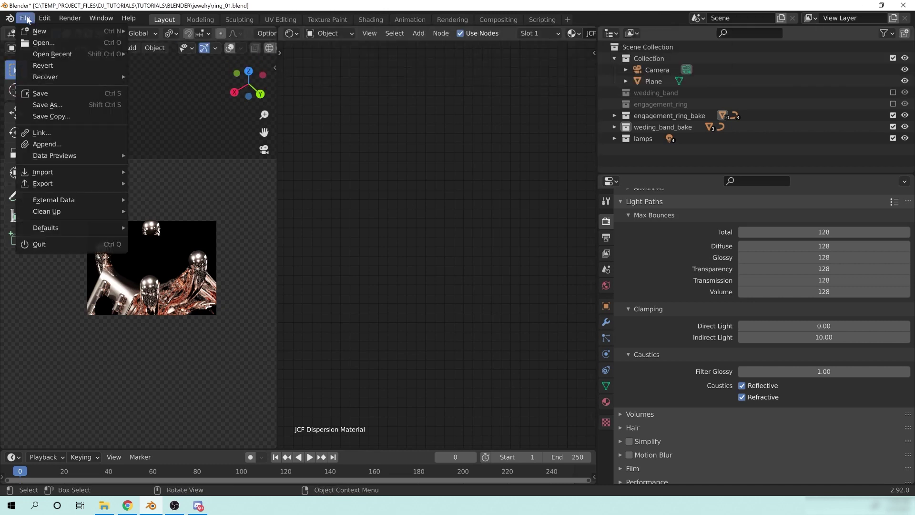
{"action": "left_click", "coordinate": [68, 144]}
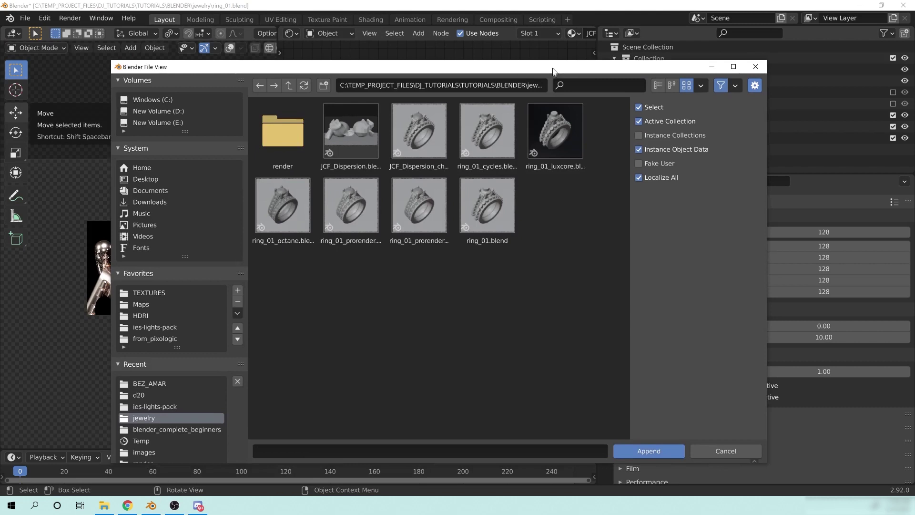
{"action": "left_click_drag", "start_coordinate": [553, 68], "coordinate": [555, 62]}
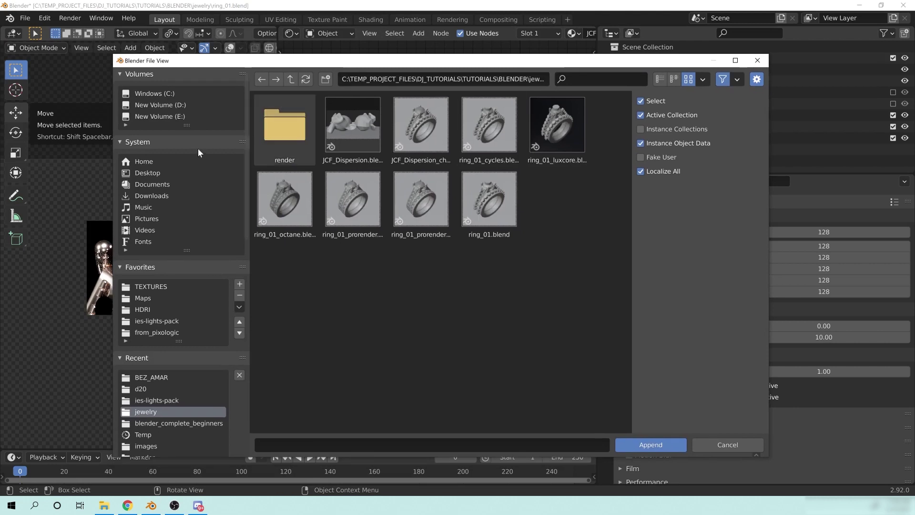
{"action": "left_click", "coordinate": [148, 195]}
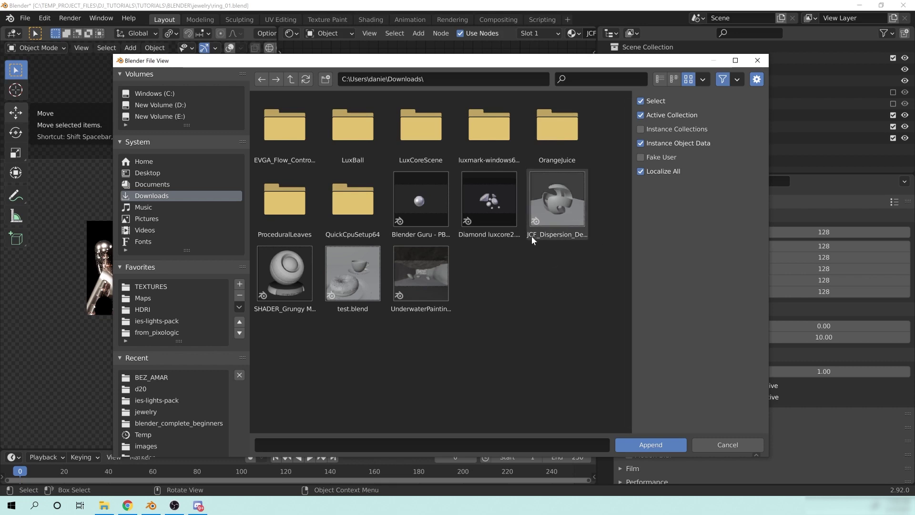
{"action": "left_click", "coordinate": [528, 185]}
{"action": "double_click", "coordinate": [559, 202]}
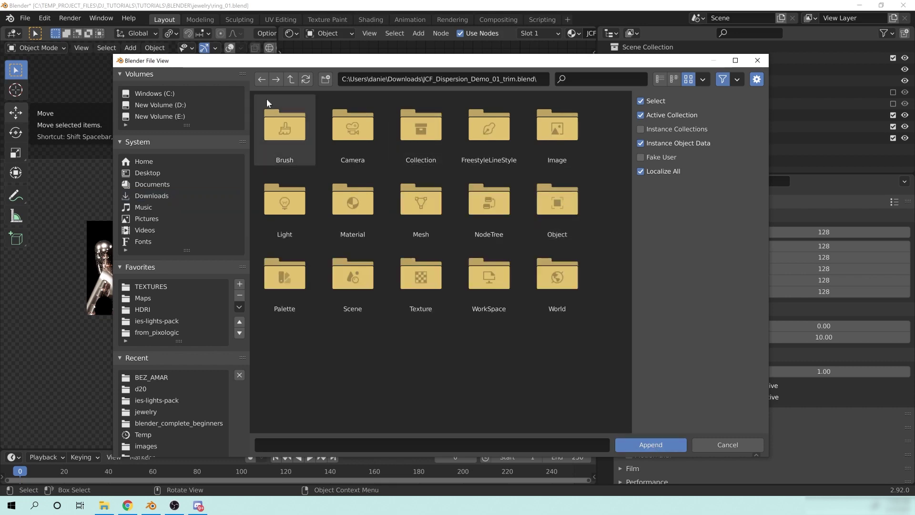
{"action": "double_click", "coordinate": [364, 191]}
{"action": "left_click", "coordinate": [428, 136]}
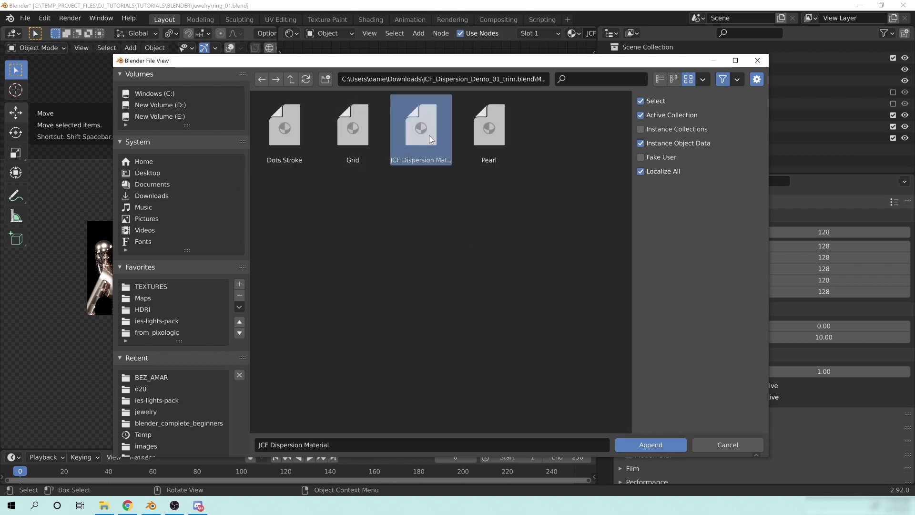
{"action": "left_click", "coordinate": [646, 445]}
Assign the appended JCF Dispersion Material.001 to the main engagement diamond.
{"action": "left_click", "coordinate": [606, 401]}
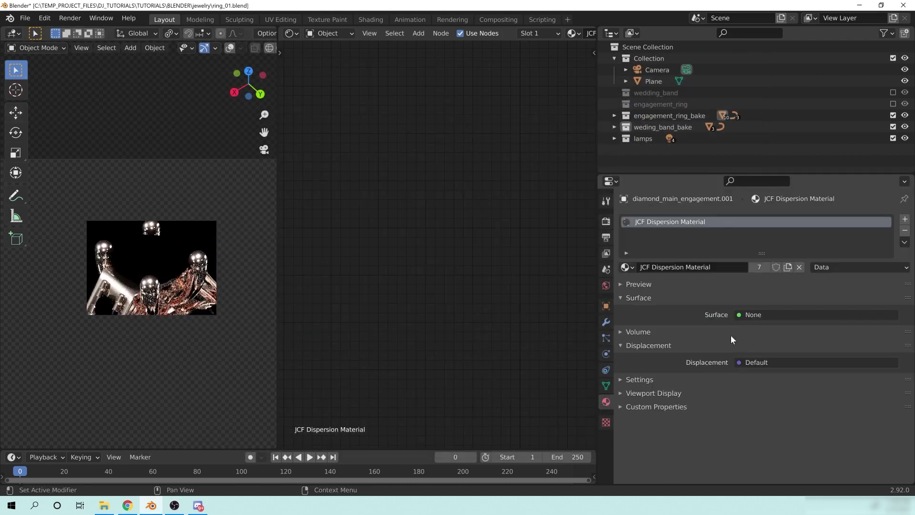
{"action": "left_click", "coordinate": [626, 267]}
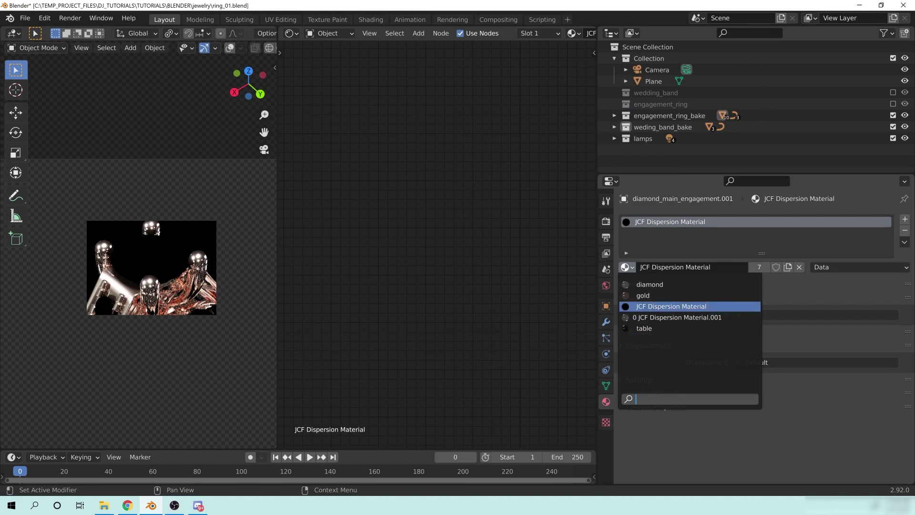
{"action": "left_click", "coordinate": [462, 210]}
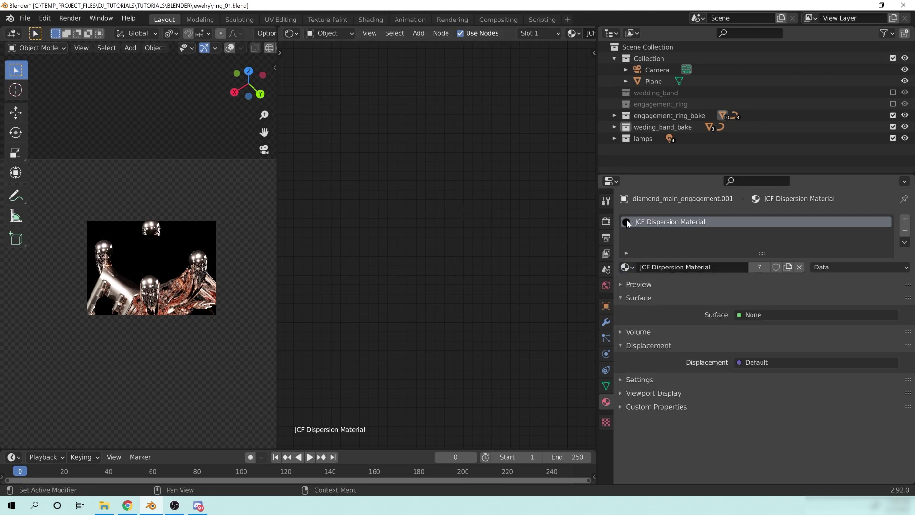
{"action": "left_click", "coordinate": [629, 269]}
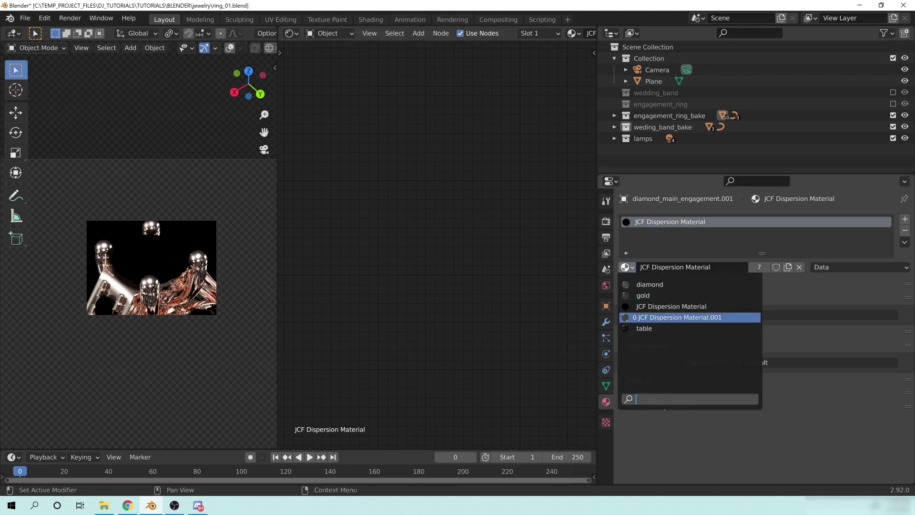
{"action": "left_click", "coordinate": [691, 317]}
Rename the main diamond's newly assigned material to JCF Dispersion Material.
{"action": "left_click", "coordinate": [715, 267]}
{"action": "left_click_drag", "start_coordinate": [712, 267], "coordinate": [727, 267]}
{"action": "key", "text": "BackSpace"}
{"action": "key", "text": "BackSpace"}
{"action": "key", "text": "Return"}
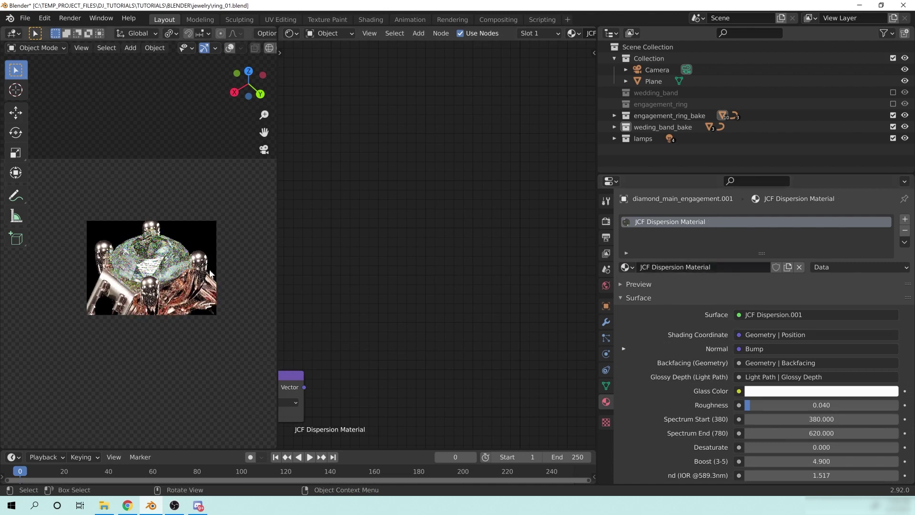
Examine the complete node network of the main diamond's JCF Dispersion Material in the shader editor.
{"action": "key", "text": "Home"}
{"action": "scroll", "coordinate": [408, 267], "scroll_direction": "up", "scroll_amount": 5}
{"action": "scroll", "coordinate": [408, 274], "scroll_direction": "down", "scroll_amount": 3}
{"action": "scroll", "coordinate": [415, 279], "scroll_direction": "down", "scroll_amount": 3}
{"action": "middle_click_drag", "start_coordinate": [425, 260], "coordinate": [369, 273]}
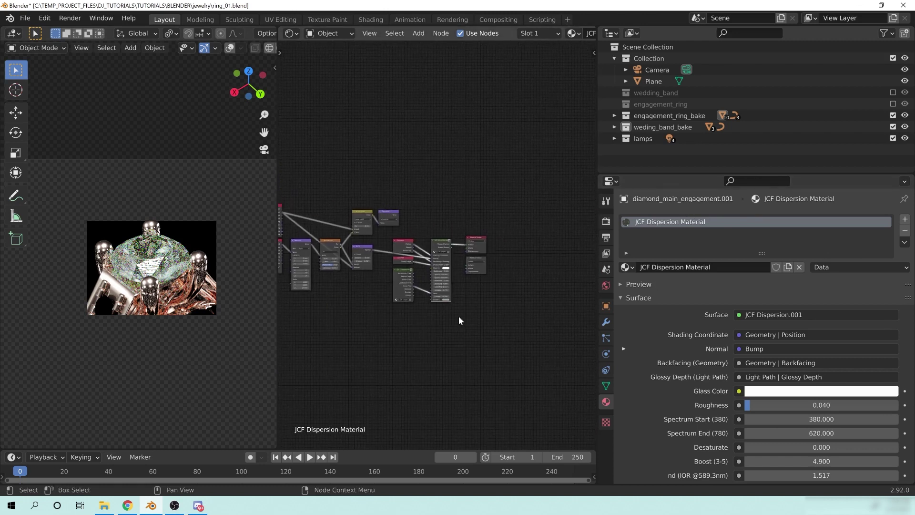
{"action": "middle_click_drag", "start_coordinate": [452, 301], "coordinate": [517, 284]}
{"action": "middle_click_drag", "start_coordinate": [435, 293], "coordinate": [404, 336]}
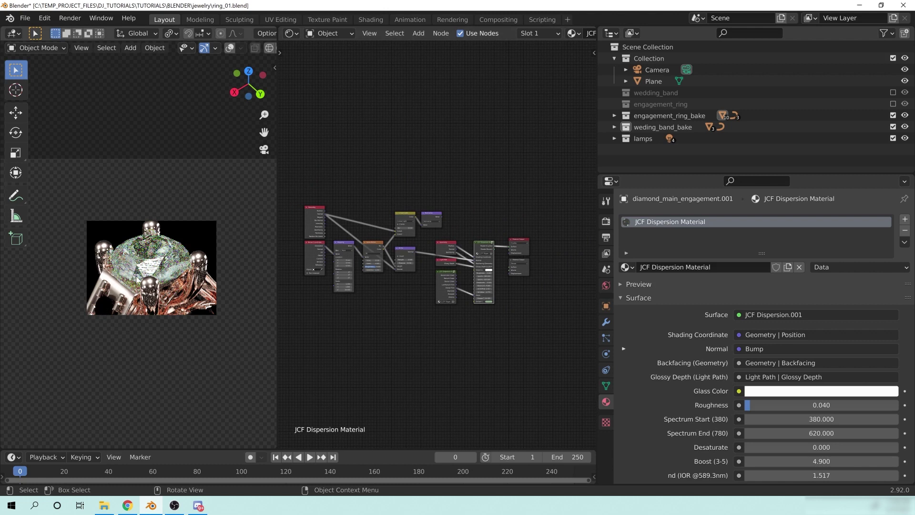
Switch the viewport out of rendered shading and turn on overlays, with the diamonds of both rings in view.
{"action": "key", "text": "z"}
{"action": "left_click", "coordinate": [248, 241]}
{"action": "left_click", "coordinate": [228, 47]}
{"action": "middle_click_drag", "start_coordinate": [148, 320], "coordinate": [167, 224], "text": "shift"}
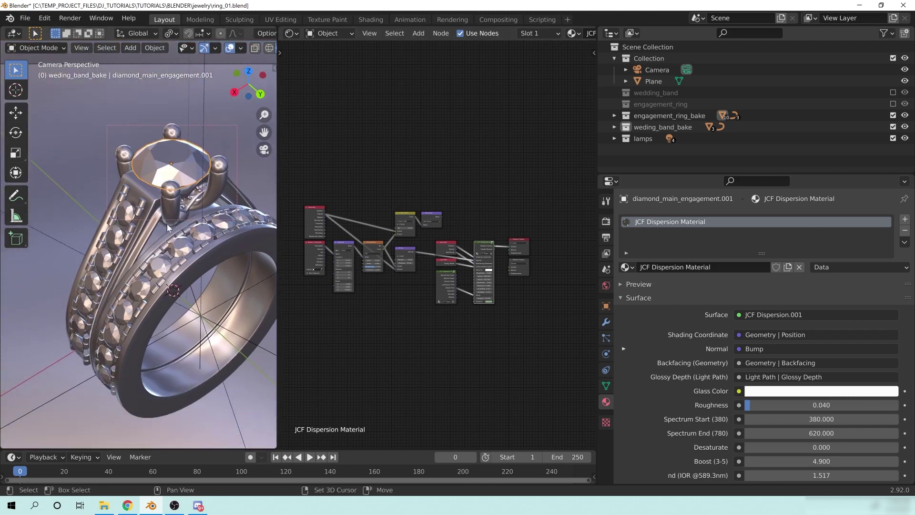
Select the small diamonds on both rings with the main diamond active, and link its materials to them.
{"action": "left_click", "coordinate": [128, 215], "text": "shift"}
{"action": "left_click", "coordinate": [179, 249], "text": "shift"}
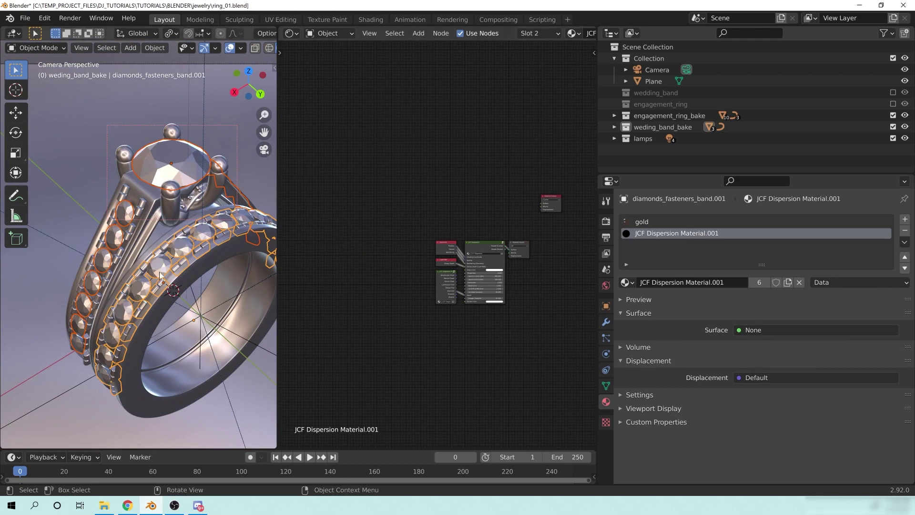
{"action": "left_click", "coordinate": [160, 180], "text": "shift"}
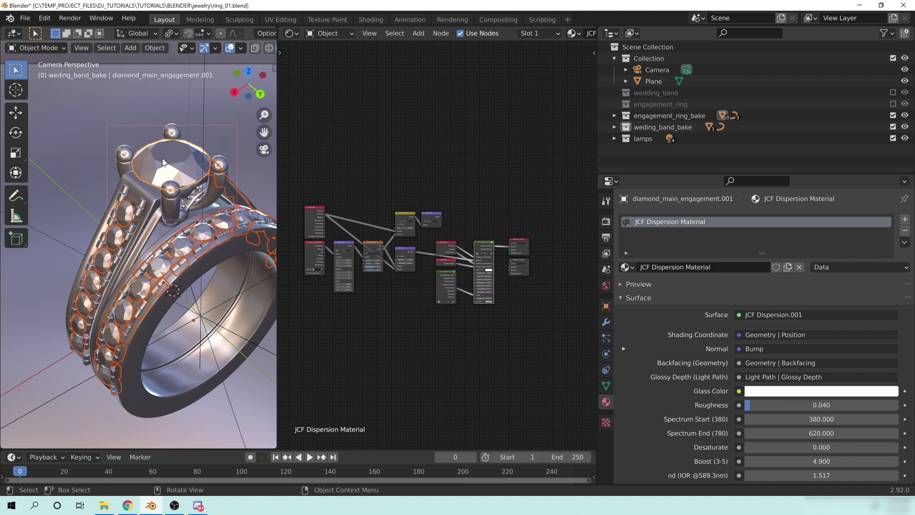
{"action": "left_click", "coordinate": [186, 202], "text": "shift"}
{"action": "left_click", "coordinate": [182, 155], "text": "shift"}
{"action": "key", "text": "ctrl+l"}
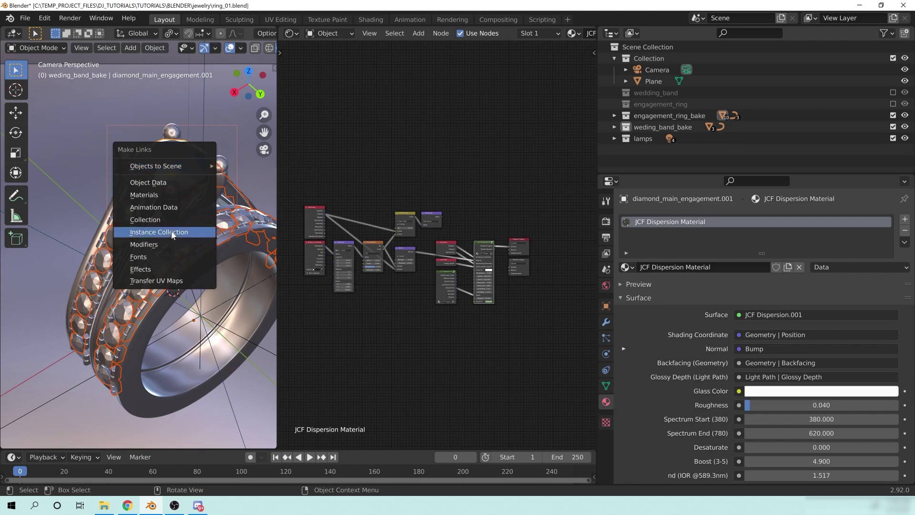
{"action": "left_click", "coordinate": [167, 194]}
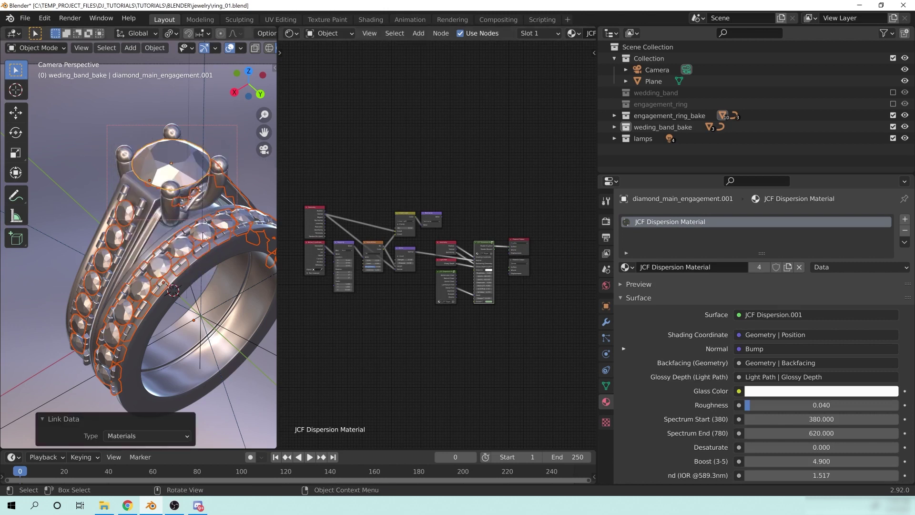
Check the material slots of the wedding band's diamonds and fasteners object.
{"action": "left_click", "coordinate": [184, 246]}
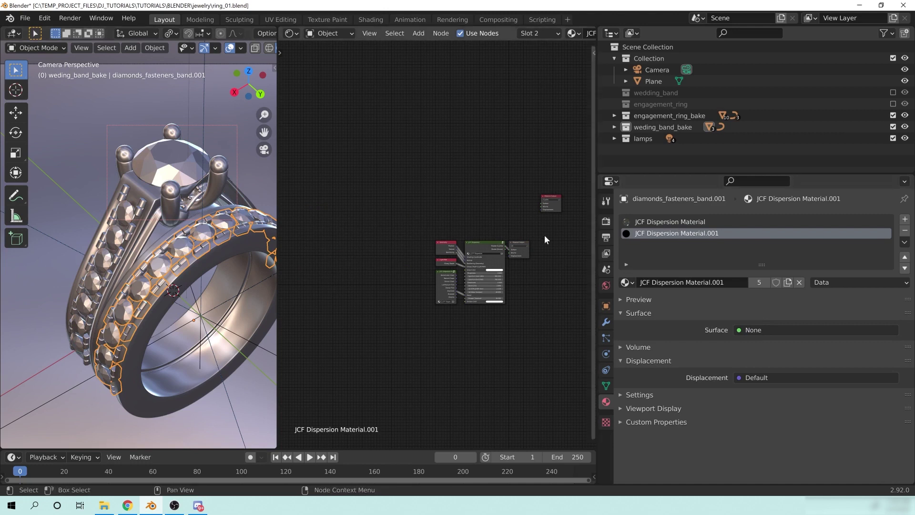
{"action": "scroll", "coordinate": [207, 286], "scroll_direction": "up", "scroll_amount": 3}
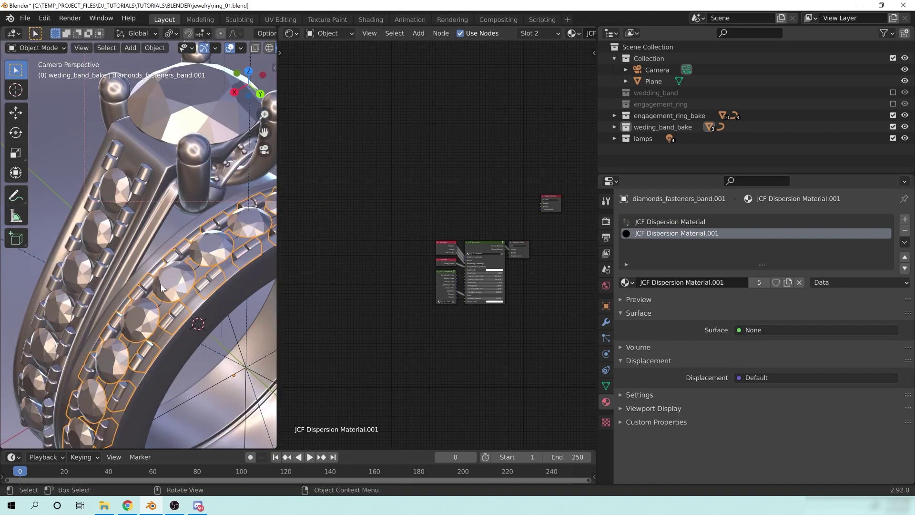
{"action": "middle_click_drag", "start_coordinate": [200, 216], "coordinate": [159, 238], "text": "shift"}
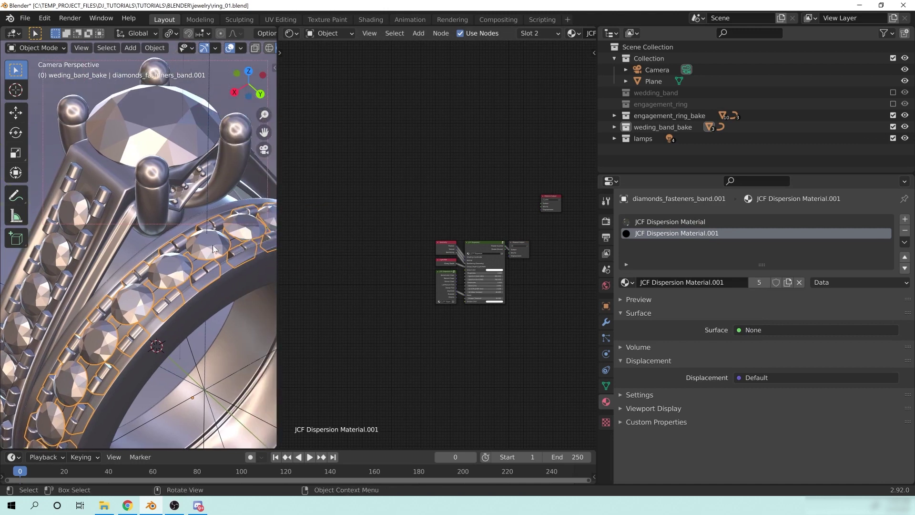
{"action": "middle_click_drag", "start_coordinate": [144, 187], "coordinate": [116, 262], "text": "shift"}
Select the main diamond and switch the viewport back to rendered shading with overlays hidden.
{"action": "left_click", "coordinate": [111, 217]}
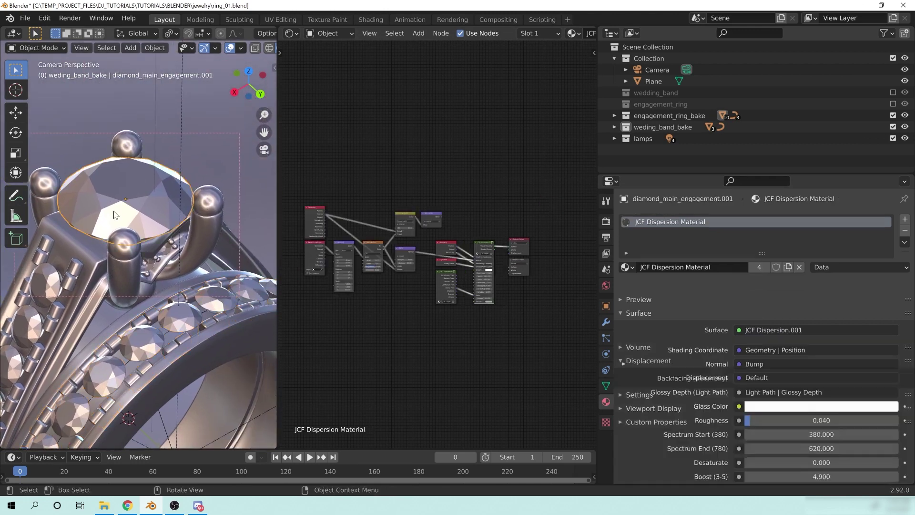
{"action": "middle_click_drag", "start_coordinate": [166, 227], "coordinate": [184, 230], "text": "shift"}
{"action": "key", "text": "z"}
{"action": "left_click", "coordinate": [223, 210]}
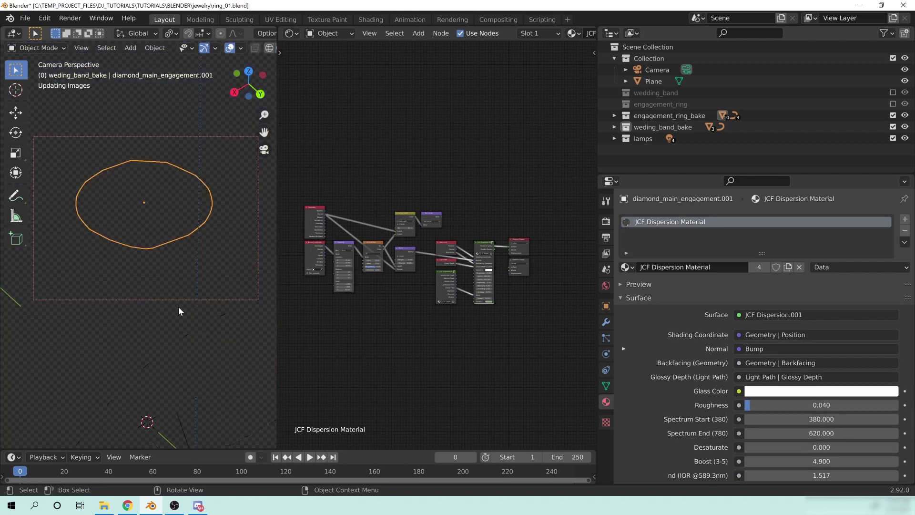
{"action": "left_click", "coordinate": [232, 49]}
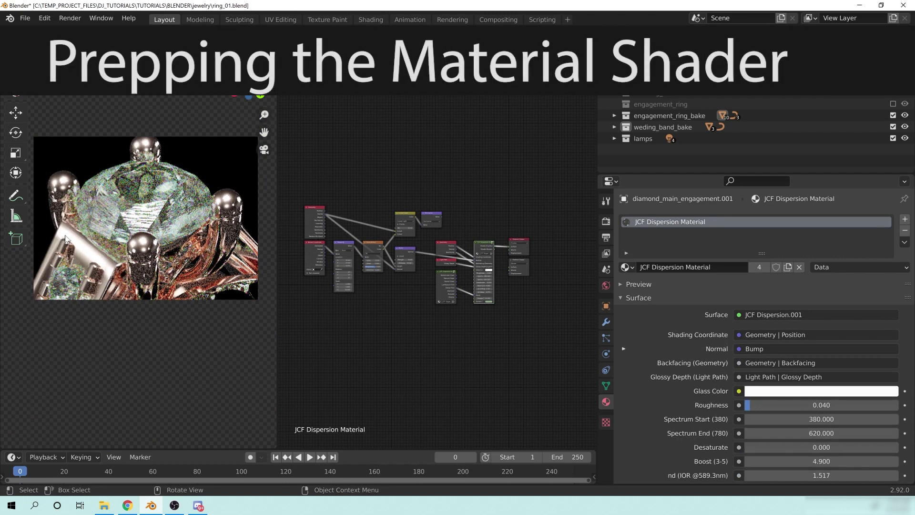
Connect the Geometry node's Normal output to the JCF Dispersion node's Normal input in place of the Bump link.
{"action": "scroll", "coordinate": [469, 355], "scroll_direction": "up", "scroll_amount": 6}
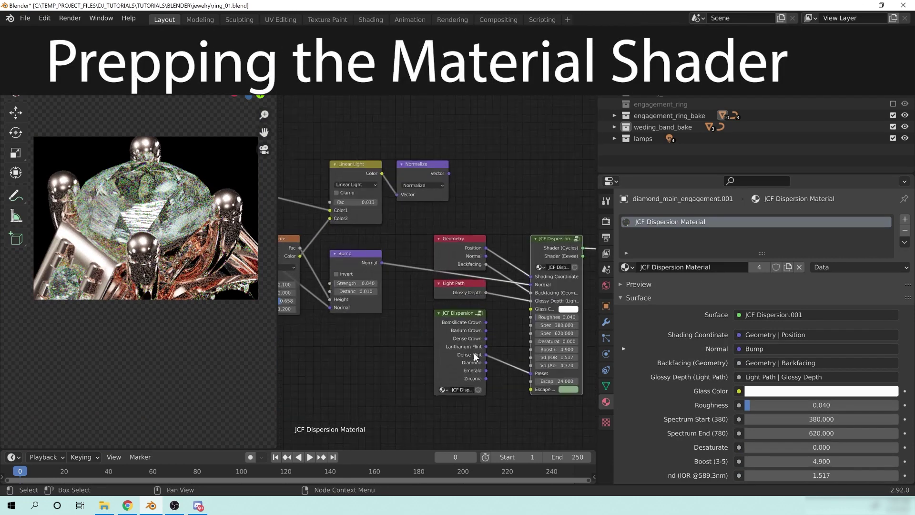
{"action": "middle_click_drag", "start_coordinate": [463, 329], "coordinate": [475, 284]}
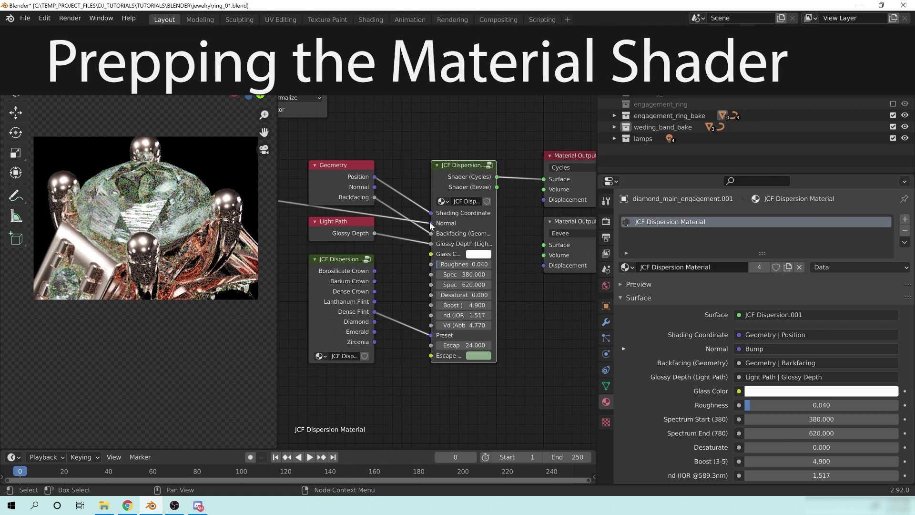
{"action": "middle_click_drag", "start_coordinate": [432, 245], "coordinate": [471, 246]}
{"action": "left_click_drag", "start_coordinate": [381, 215], "coordinate": [417, 199]}
{"action": "middle_click_drag", "start_coordinate": [310, 231], "coordinate": [412, 231]}
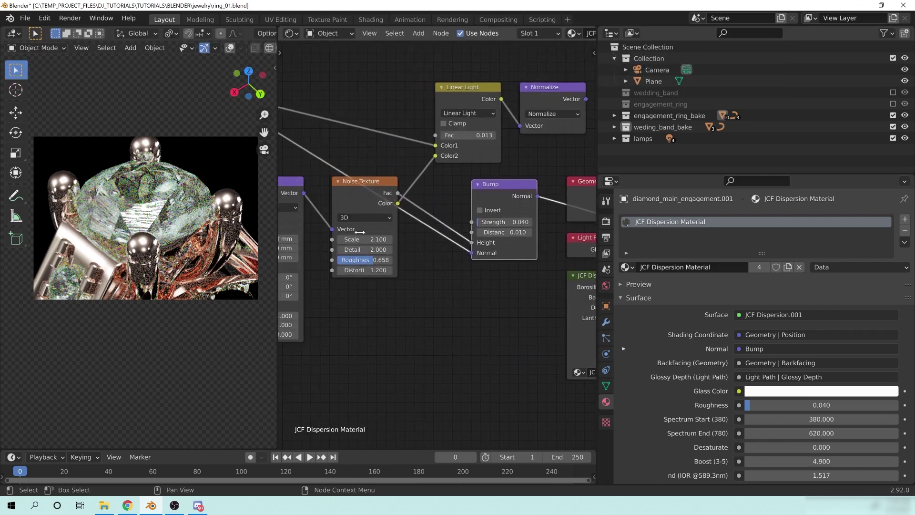
{"action": "middle_click_drag", "start_coordinate": [524, 351], "coordinate": [288, 365]}
{"action": "left_click_drag", "start_coordinate": [453, 253], "coordinate": [388, 173]}
{"action": "middle_click_drag", "start_coordinate": [388, 175], "coordinate": [358, 137]}
{"action": "left_click_drag", "start_coordinate": [365, 179], "coordinate": [422, 215]}
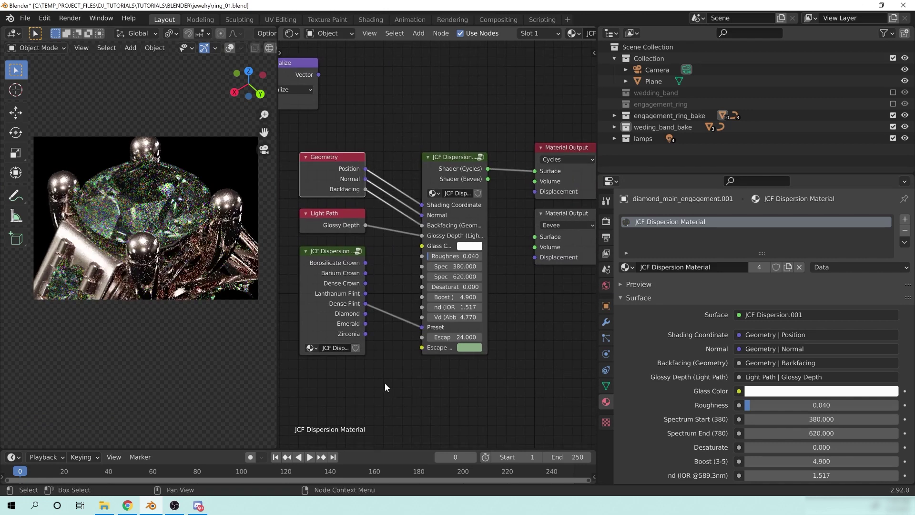
Delete the leftover Noise Texture, Bump, Linear Light, Normalize and associated input nodes from the dispersion material.
{"action": "scroll", "coordinate": [407, 290], "scroll_direction": "down", "scroll_amount": 5}
{"action": "scroll", "coordinate": [417, 291], "scroll_direction": "down", "scroll_amount": 4}
{"action": "middle_click_drag", "start_coordinate": [358, 284], "coordinate": [424, 281]}
{"action": "left_click_drag", "start_coordinate": [341, 129], "coordinate": [504, 260]}
{"action": "key", "text": "x"}
{"action": "key", "text": "Home"}
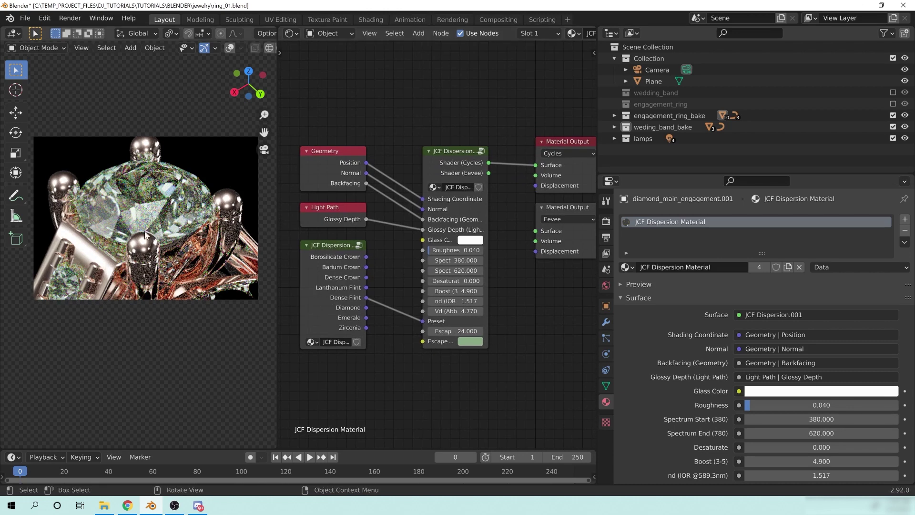
Reconnect the Dense Flint preset output to the JCF Dispersion node's Preset input.
{"action": "middle_click_drag", "start_coordinate": [521, 293], "coordinate": [509, 310]}
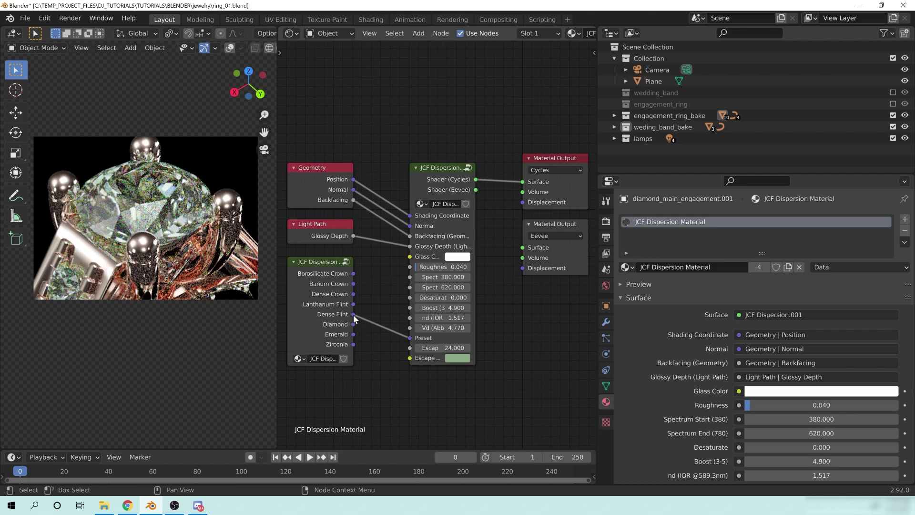
{"action": "left_click_drag", "start_coordinate": [403, 340], "coordinate": [409, 338]}
{"action": "scroll", "coordinate": [525, 390], "scroll_direction": "up", "scroll_amount": 1}
{"action": "scroll", "coordinate": [520, 387], "scroll_direction": "up", "scroll_amount": 1}
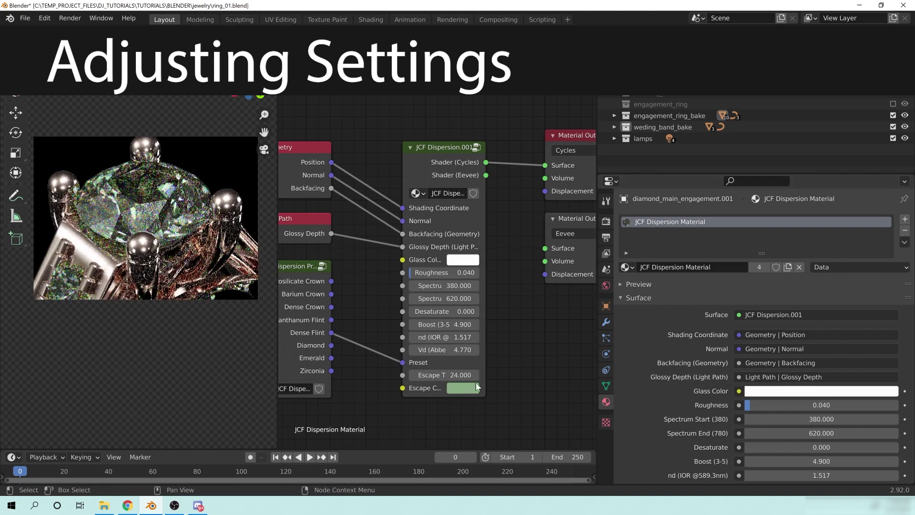
Change the Escape Color of the JCF Dispersion node to a bright, saturated red with hue 0.002 and saturation 0.987.
{"action": "left_click", "coordinate": [474, 389]}
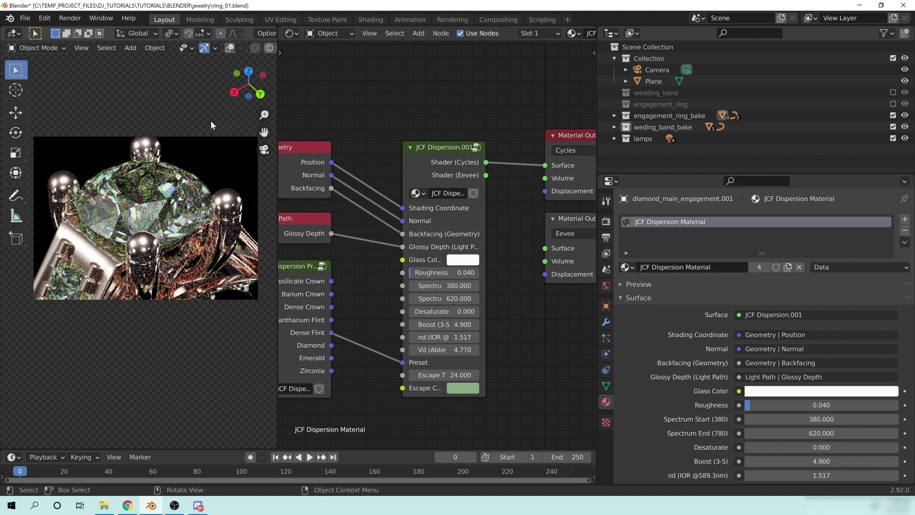
{"action": "left_click", "coordinate": [465, 389]}
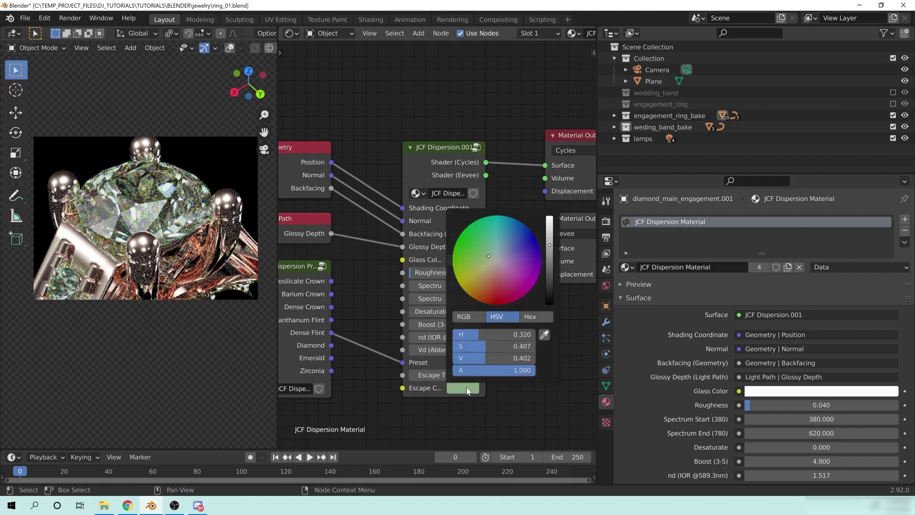
{"action": "left_click_drag", "start_coordinate": [507, 294], "coordinate": [495, 300]}
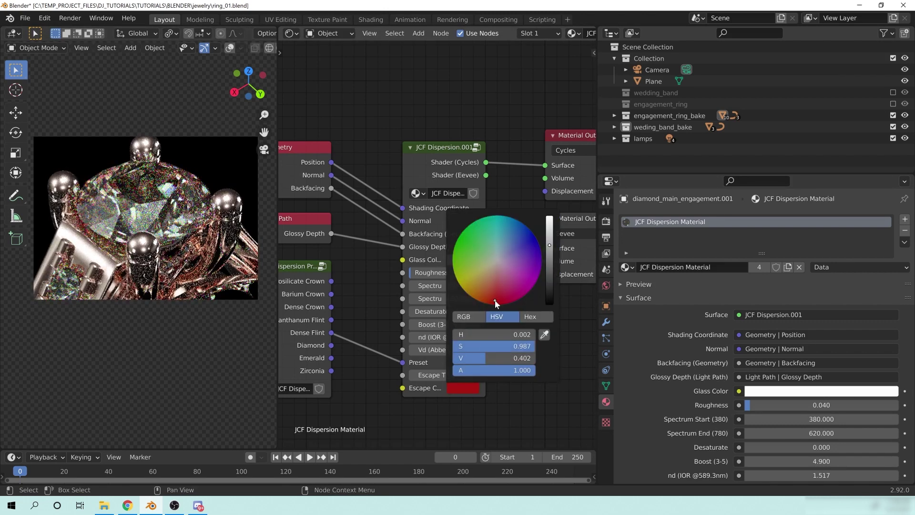
{"action": "left_click_drag", "start_coordinate": [550, 246], "coordinate": [550, 219]}
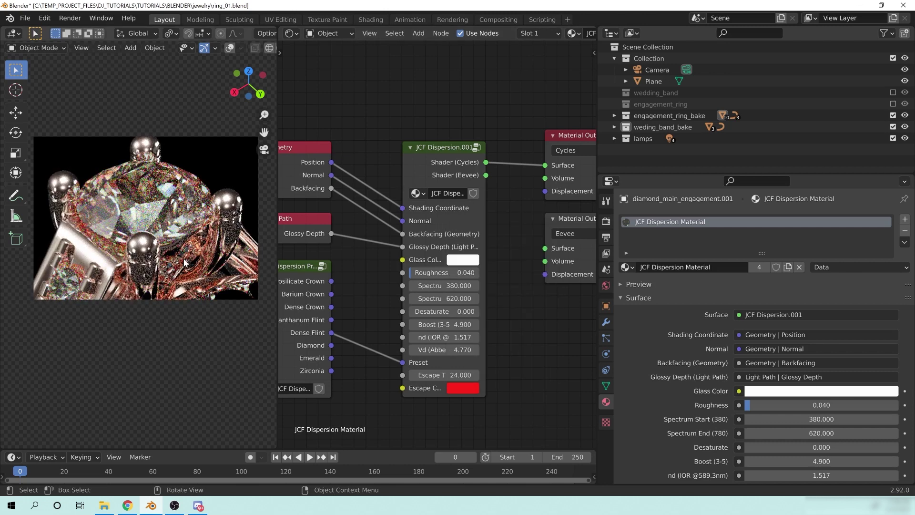
Try a saturated blue Escape Color on the JCF Dispersion node, and replace it with white at RGB 1, 1, 1.
{"action": "left_click", "coordinate": [458, 388]}
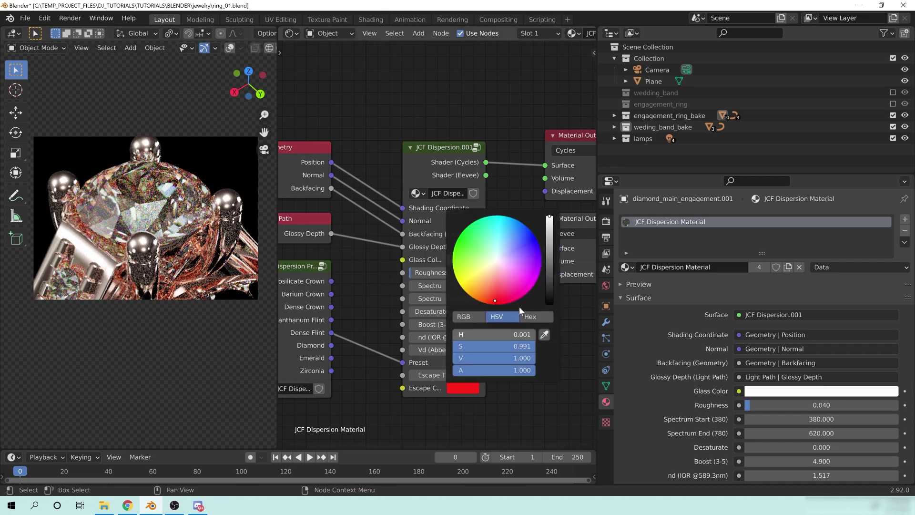
{"action": "left_click", "coordinate": [531, 234]}
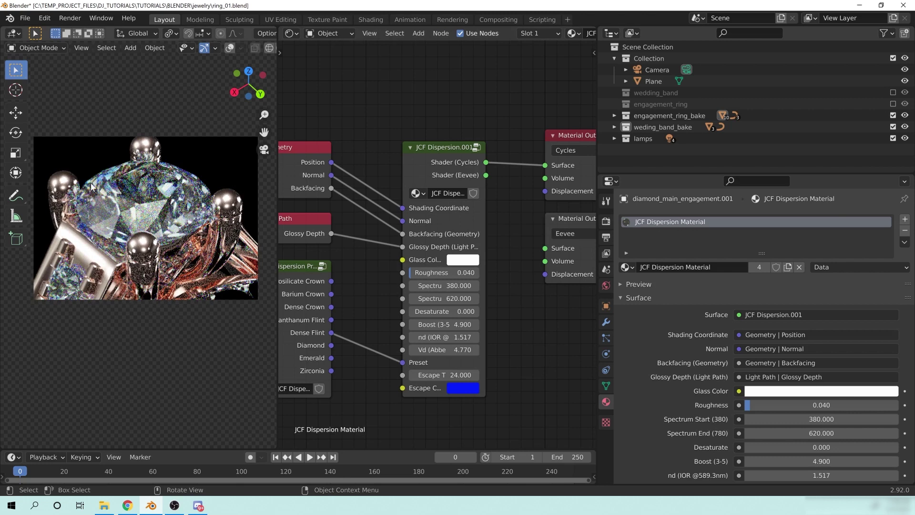
{"action": "left_click", "coordinate": [477, 389]}
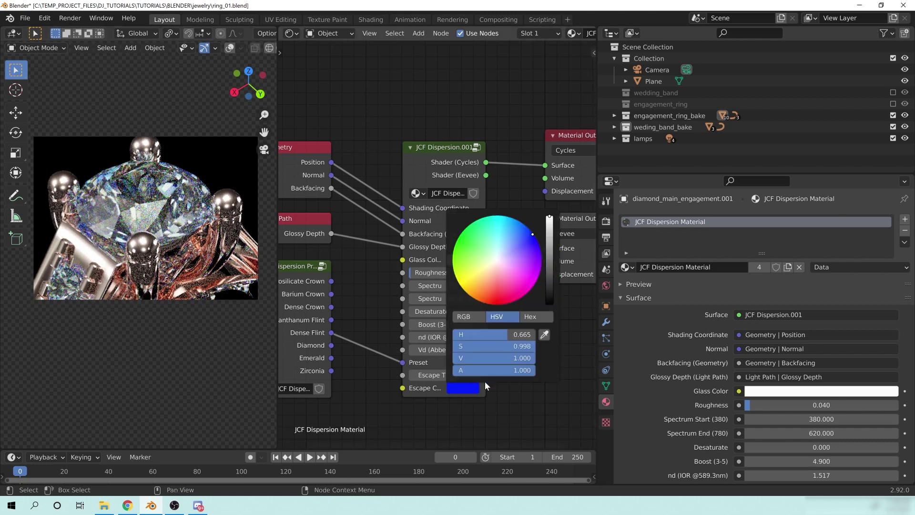
{"action": "left_click", "coordinate": [463, 316]}
{"action": "left_click", "coordinate": [497, 335]}
{"action": "type", "text": "1"}
{"action": "key", "text": "Tab"}
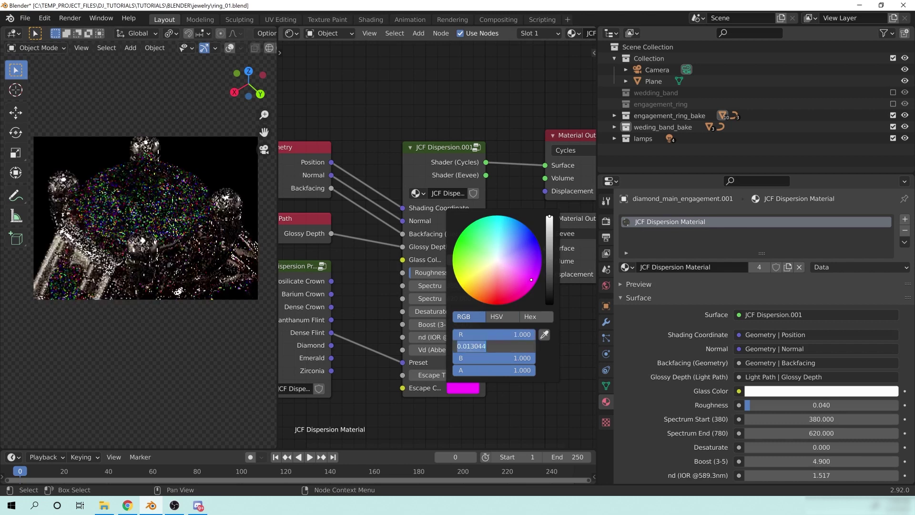
{"action": "type", "text": "1"}
{"action": "key", "text": "Tab"}
{"action": "type", "text": "1"}
{"action": "key", "text": "Return"}
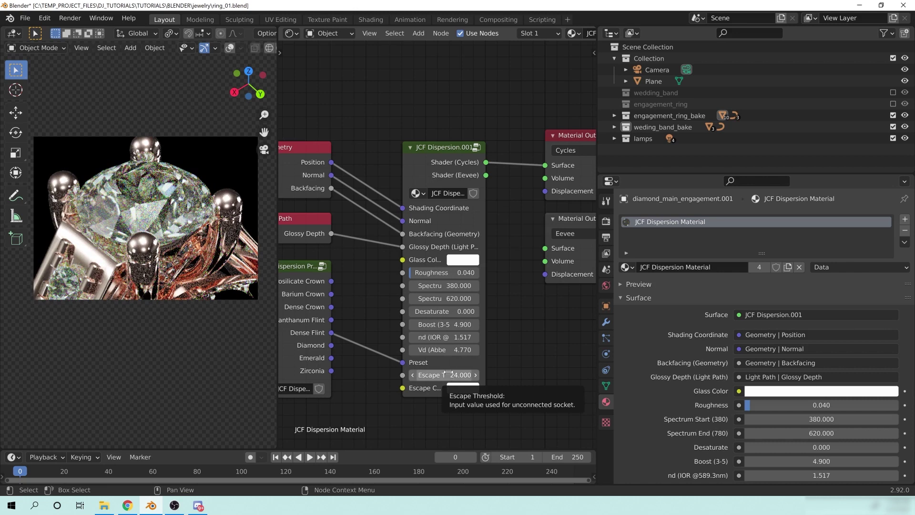
Widen the JCF Dispersion node so its labels are readable, and set its Escape Threshold to 0.
{"action": "left_click_drag", "start_coordinate": [484, 355], "coordinate": [542, 355]}
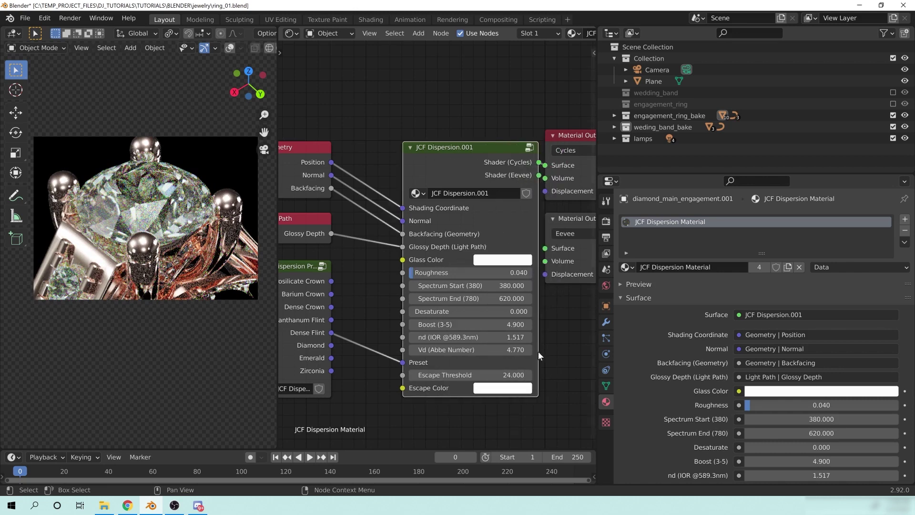
{"action": "left_click", "coordinate": [461, 375]}
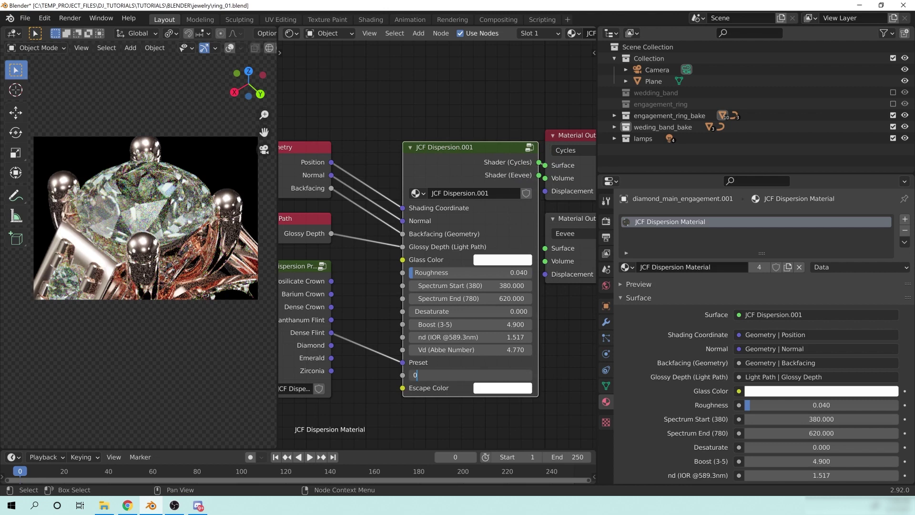
{"action": "type", "text": "0"}
{"action": "key", "text": "Return"}
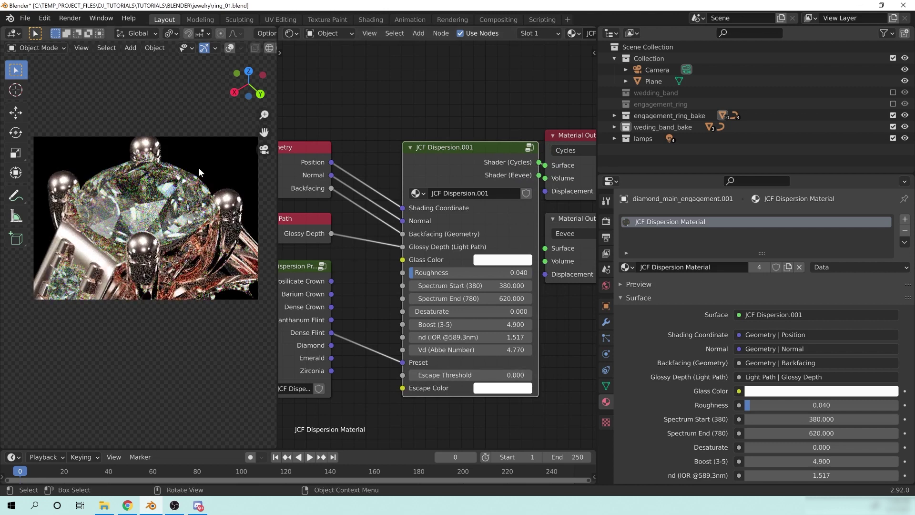
Try an Escape Threshold of 107.6 on the JCF Dispersion node, and set it back to 24.
{"action": "left_click_drag", "start_coordinate": [485, 379], "coordinate": [520, 380]}
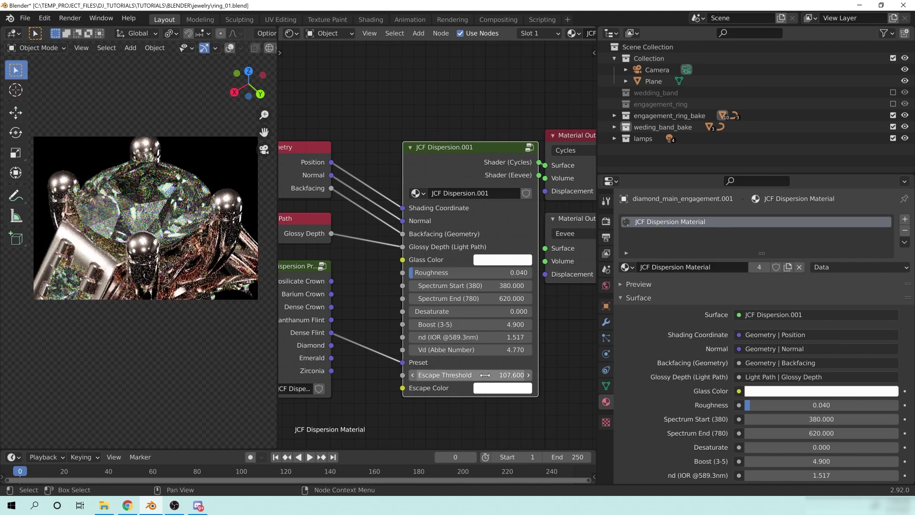
{"action": "left_click", "coordinate": [484, 377]}
{"action": "type", "text": "24"}
{"action": "key", "text": "Return"}
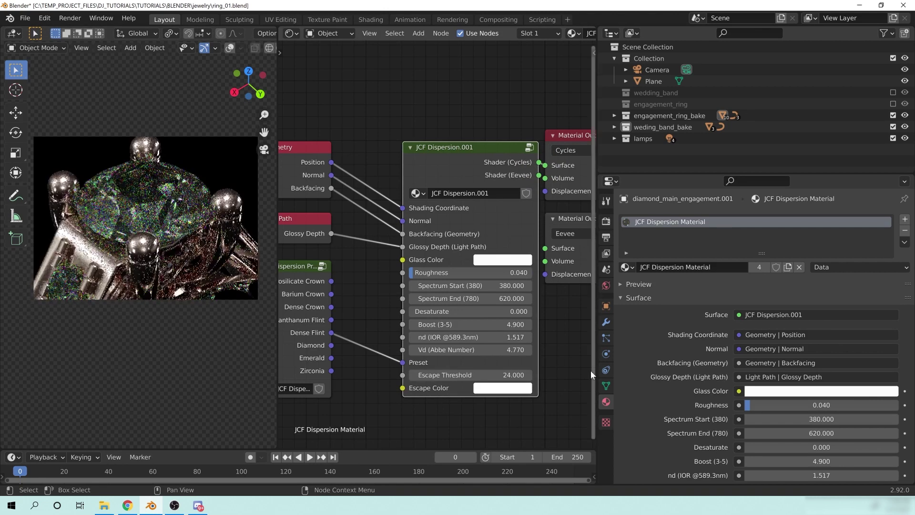
Move the JCF Dispersion node away from the Material Output nodes and set its Roughness to 0.01.
{"action": "left_click_drag", "start_coordinate": [456, 147], "coordinate": [419, 139]}
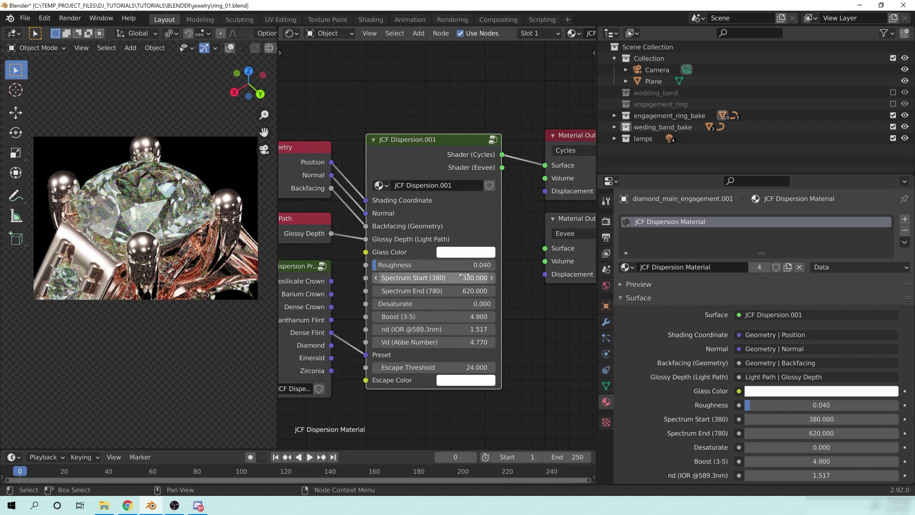
{"action": "left_click", "coordinate": [404, 266]}
{"action": "type", "text": ".01"}
{"action": "key", "text": "Return"}
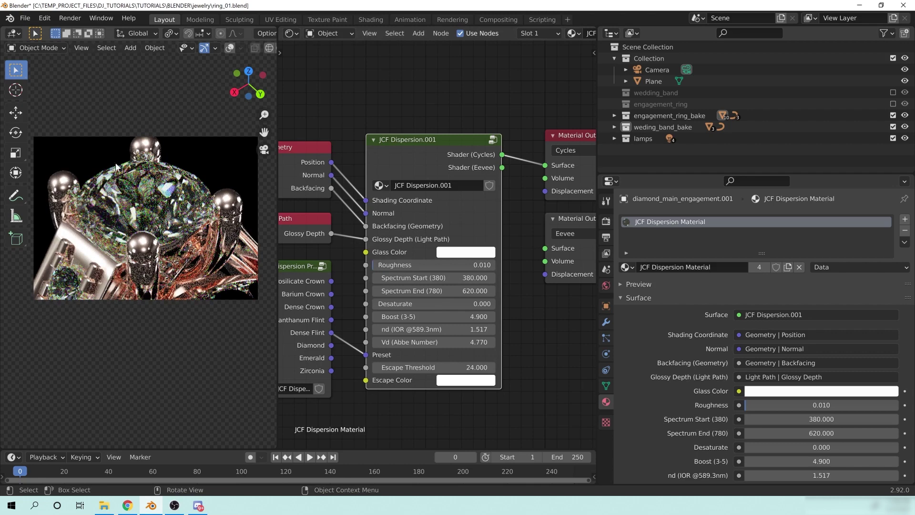
Try a Roughness of 0.1 on the JCF Dispersion node, and return it to 0.01 while comparing the rendered diamond.
{"action": "scroll", "coordinate": [143, 223], "scroll_direction": "up", "scroll_amount": 5}
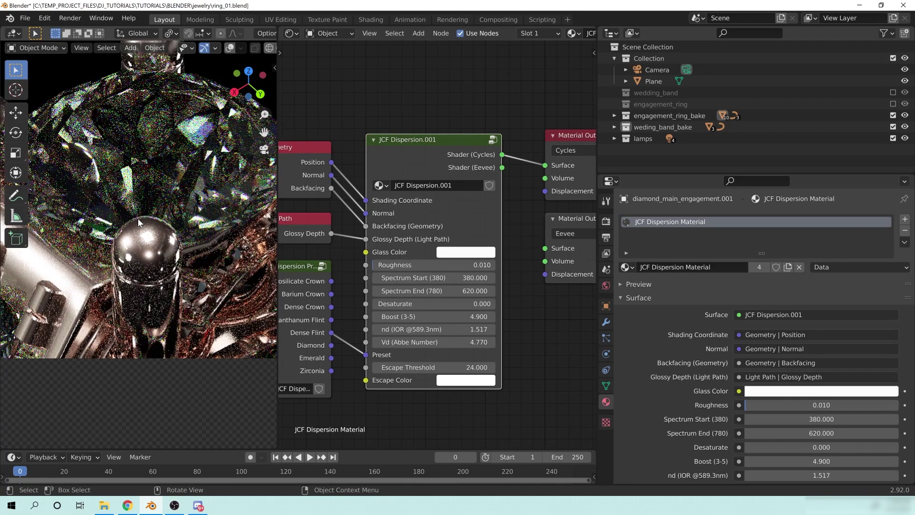
{"action": "left_click", "coordinate": [406, 265]}
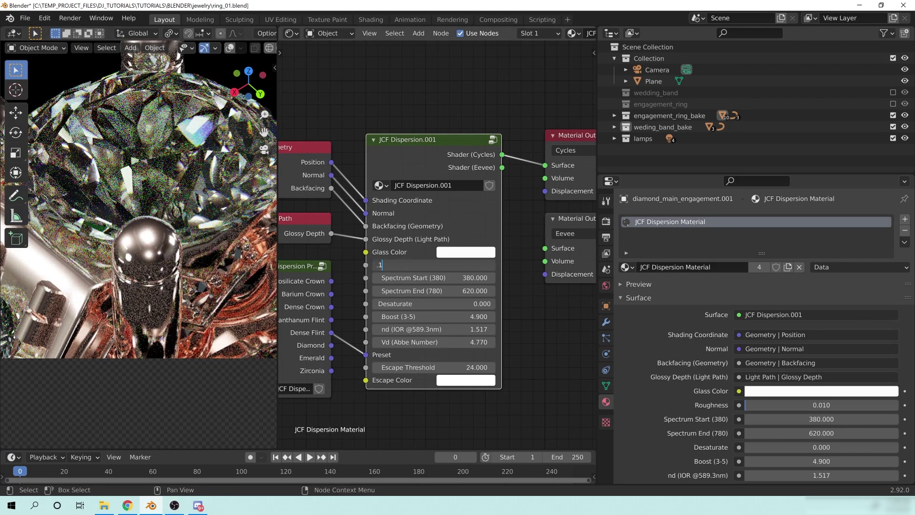
{"action": "type", "text": ".1"}
{"action": "key", "text": "Return"}
{"action": "left_click", "coordinate": [442, 270]}
{"action": "type", "text": ".01"}
{"action": "key", "text": "Return"}
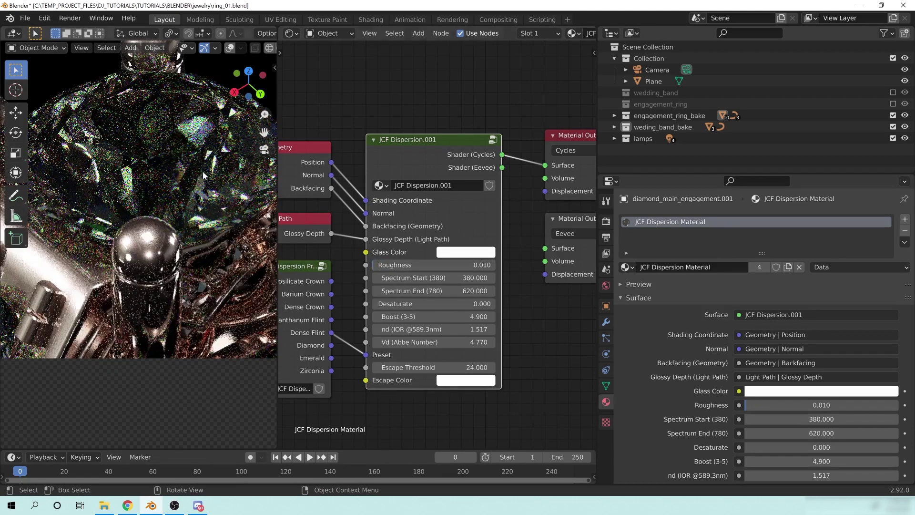
{"action": "scroll", "coordinate": [167, 227], "scroll_direction": "down", "scroll_amount": 5}
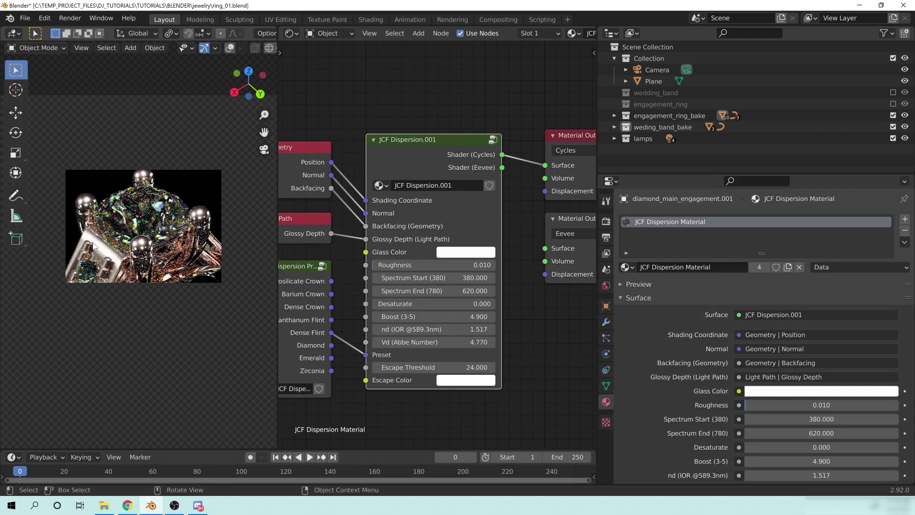
{"action": "scroll", "coordinate": [132, 224], "scroll_direction": "up", "scroll_amount": 3}
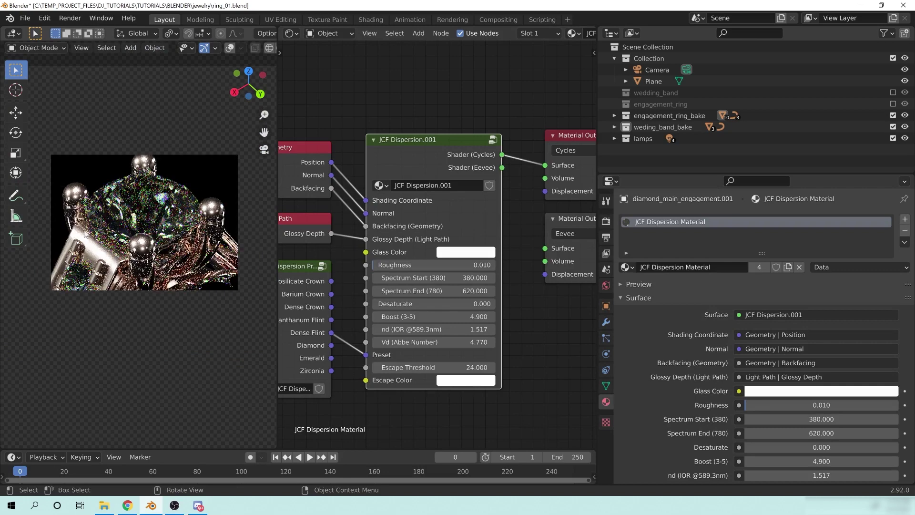
{"action": "scroll", "coordinate": [121, 273], "scroll_direction": "up", "scroll_amount": 4}
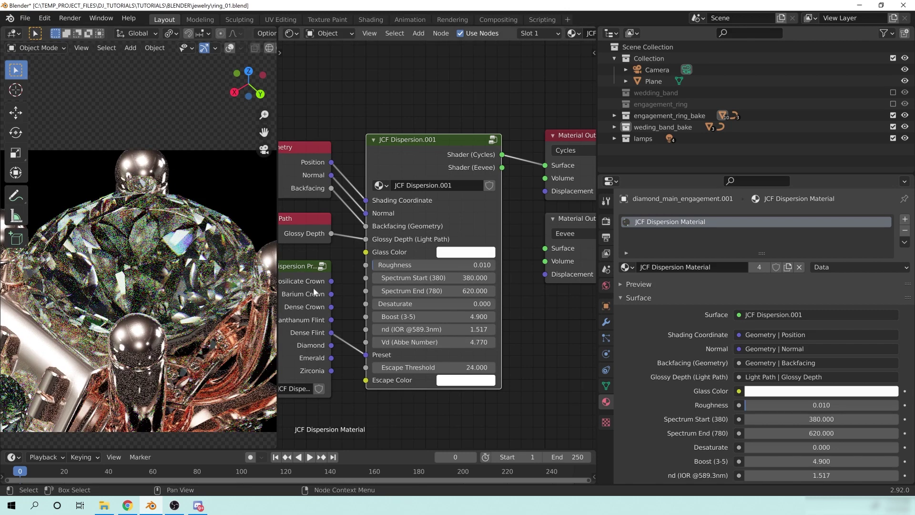
Disconnect the Dense Flint preset from the JCF Dispersion node's Preset input.
{"action": "middle_click_drag", "start_coordinate": [315, 321], "coordinate": [398, 272]}
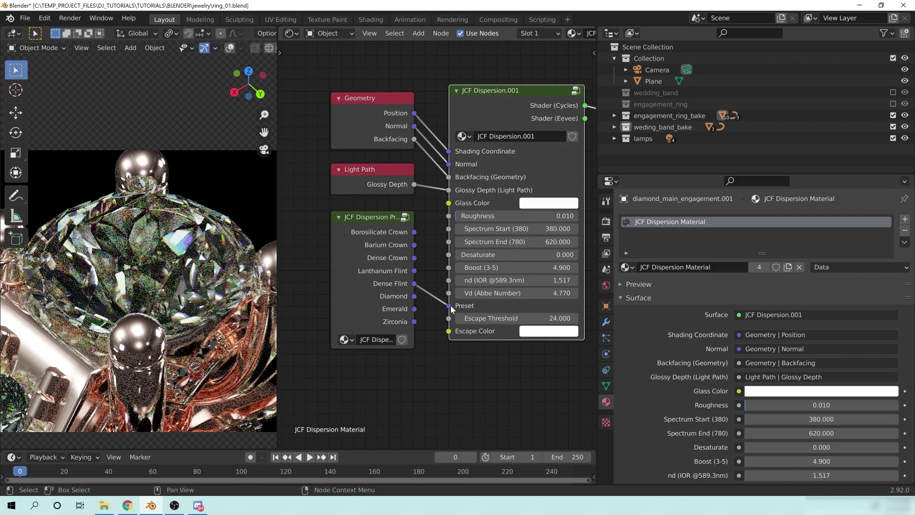
{"action": "left_click_drag", "start_coordinate": [448, 306], "coordinate": [428, 302]}
{"action": "left_click_drag", "start_coordinate": [435, 237], "coordinate": [435, 237]}
{"action": "middle_click_drag", "start_coordinate": [470, 399], "coordinate": [423, 408]}
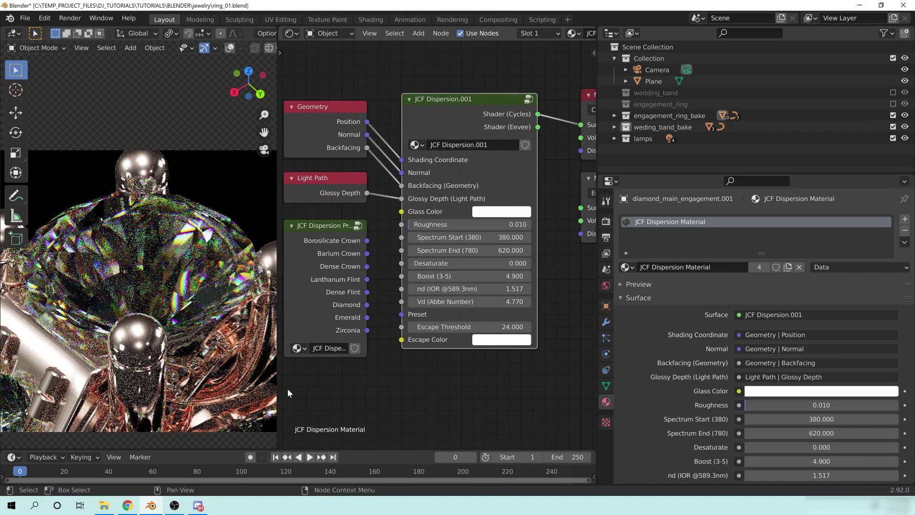
Try the Diamond preset output on the JCF Dispersion node's Preset input, and disconnect it again.
{"action": "middle_click_drag", "start_coordinate": [442, 387], "coordinate": [463, 385]}
{"action": "left_click", "coordinate": [356, 234]}
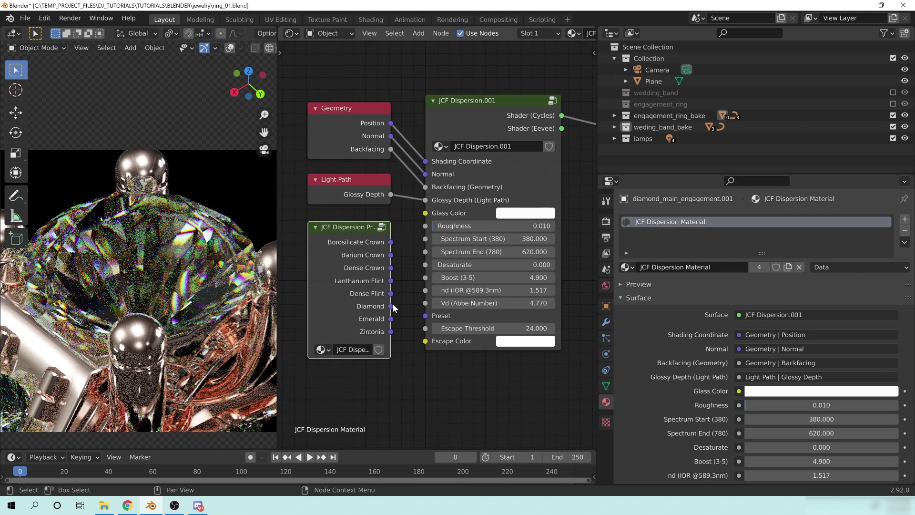
{"action": "left_click_drag", "start_coordinate": [390, 306], "coordinate": [425, 317]}
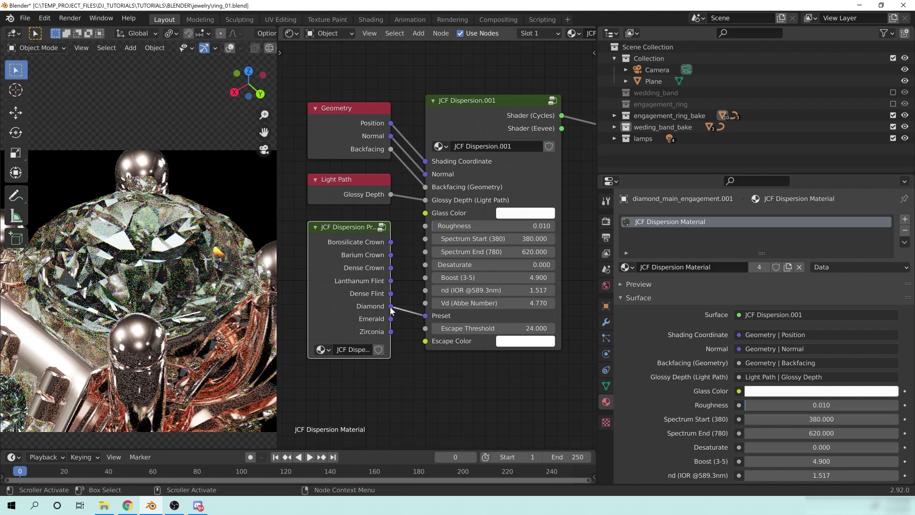
{"action": "left_click_drag", "start_coordinate": [426, 316], "coordinate": [401, 296]}
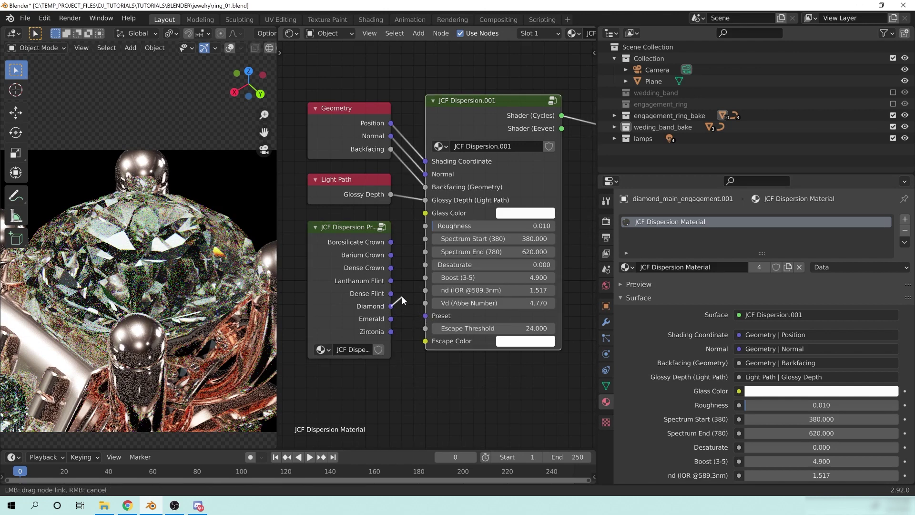
Change the Glass Color of the JCF Dispersion node to a saturated red.
{"action": "middle_click_drag", "start_coordinate": [470, 367], "coordinate": [379, 371]}
{"action": "middle_click_drag", "start_coordinate": [500, 262], "coordinate": [501, 279]}
{"action": "scroll", "coordinate": [522, 325], "scroll_direction": "up", "scroll_amount": 1}
{"action": "middle_click_drag", "start_coordinate": [520, 325], "coordinate": [533, 318]}
{"action": "left_click", "coordinate": [444, 224]}
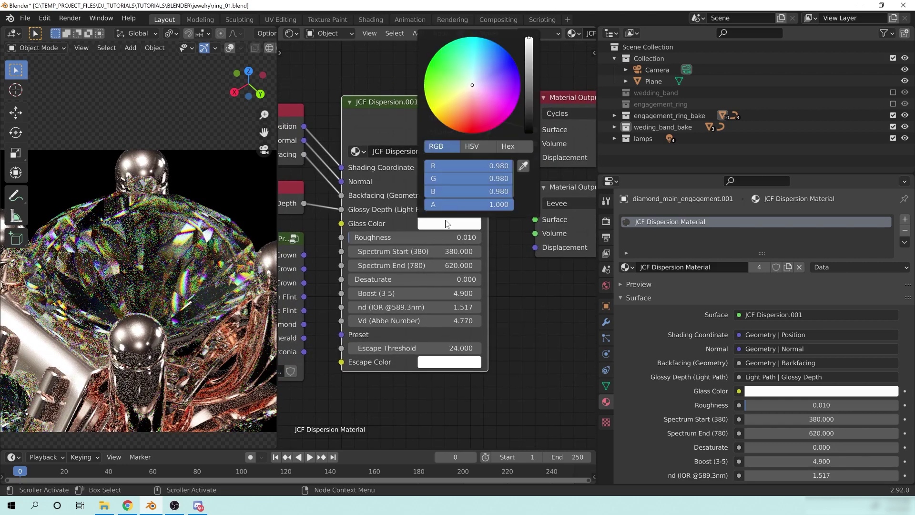
{"action": "left_click", "coordinate": [460, 119]}
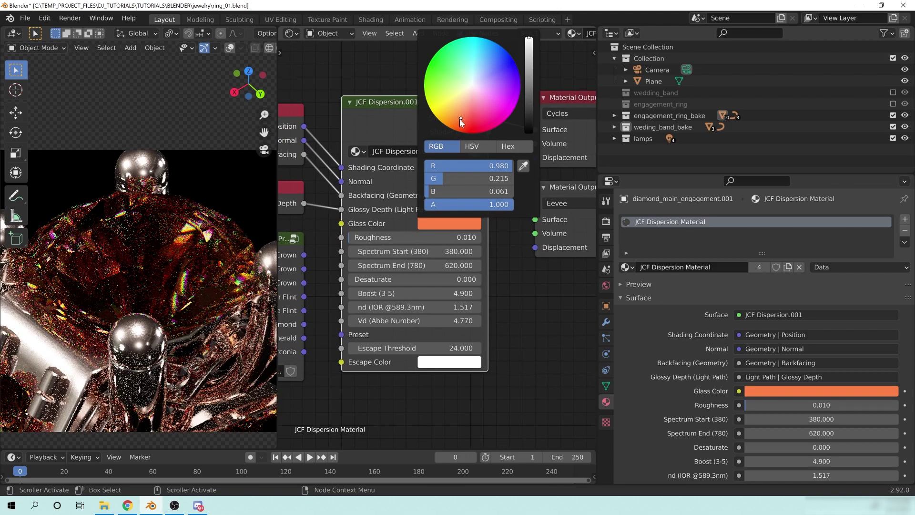
{"action": "left_click", "coordinate": [469, 130]}
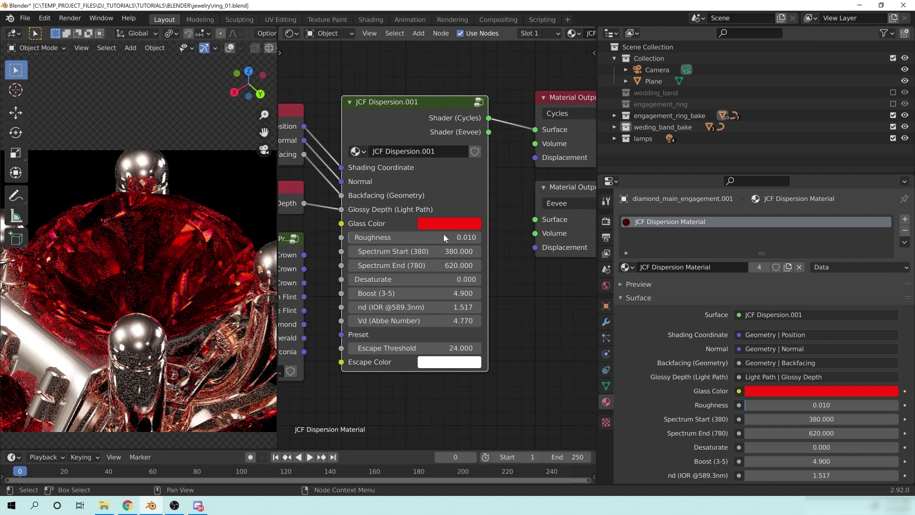
Add a Glass BSDF node above the dispersion nodes and link it to the Cycles Material Output's Surface input.
{"action": "scroll", "coordinate": [429, 296], "scroll_direction": "down", "scroll_amount": 3}
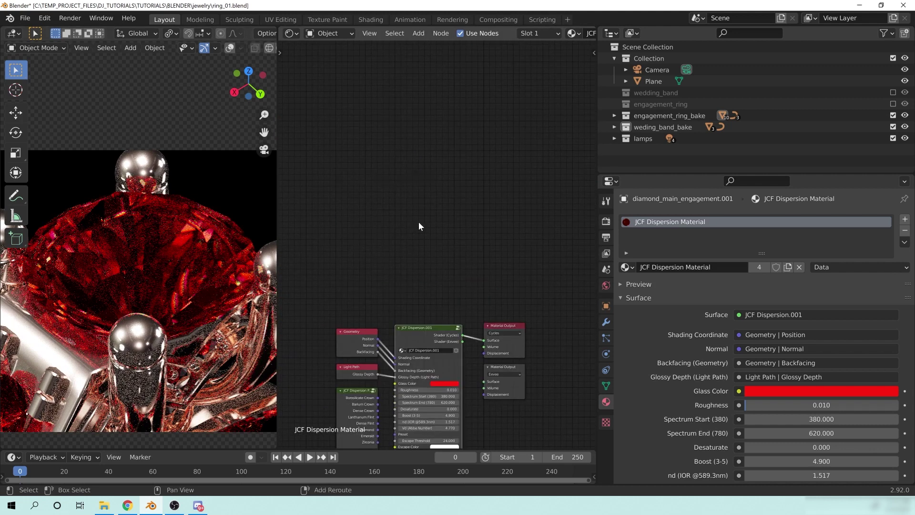
{"action": "key", "text": "shift+a"}
{"action": "mouse_move", "coordinate": [397, 221]}
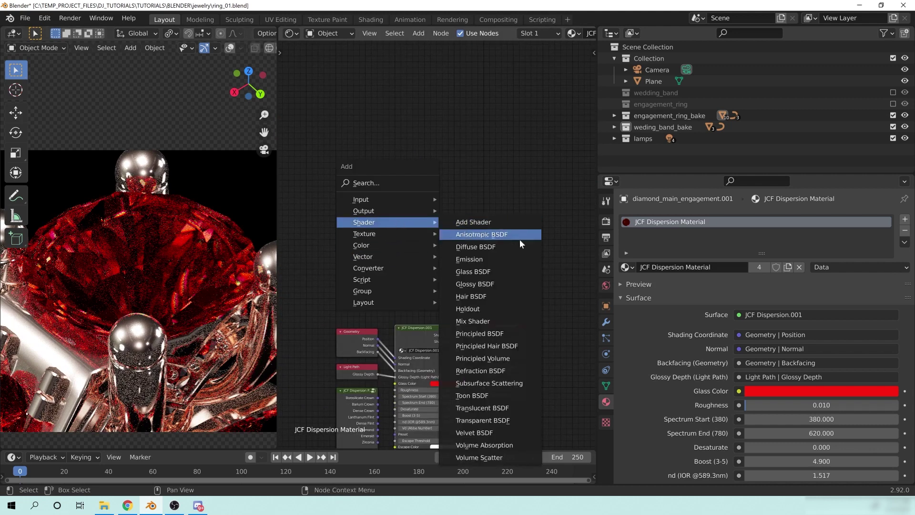
{"action": "left_click", "coordinate": [511, 271]}
{"action": "left_click", "coordinate": [445, 196]}
{"action": "left_click", "coordinate": [444, 196], "text": "ctrl+shift"}
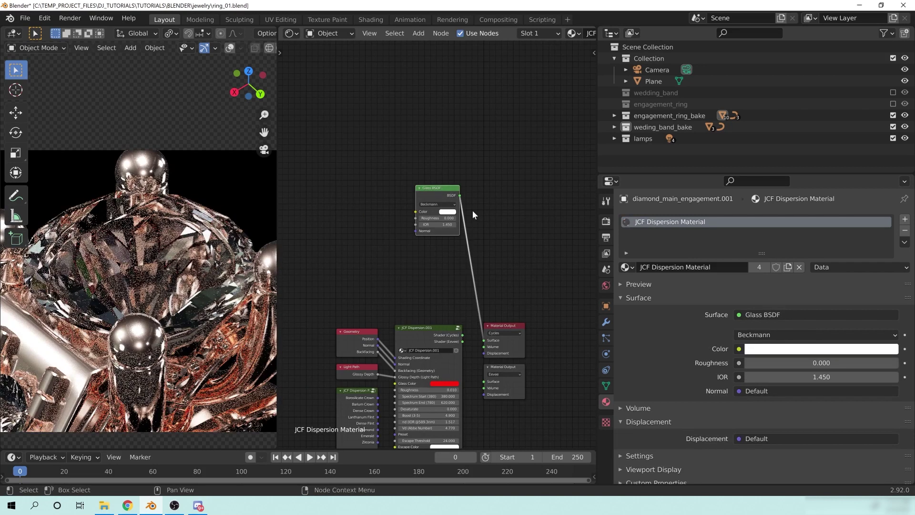
Copy the hex value of the JCF Dispersion node's red Glass Color into the Glass BSDF node's Color.
{"action": "middle_click_drag", "start_coordinate": [468, 342], "coordinate": [454, 241]}
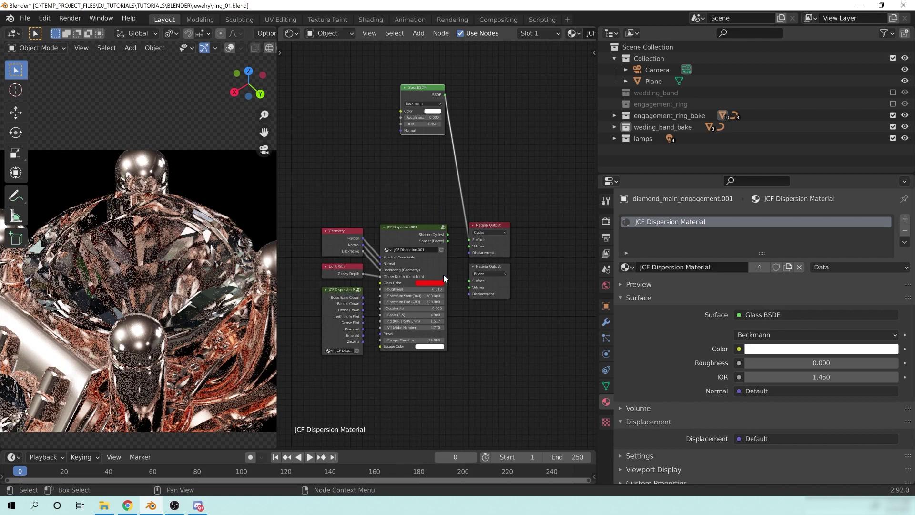
{"action": "left_click", "coordinate": [440, 283]}
{"action": "left_click", "coordinate": [448, 259]}
{"action": "key", "text": "ctrl+c"}
{"action": "key", "text": "Return"}
{"action": "left_click", "coordinate": [433, 112]}
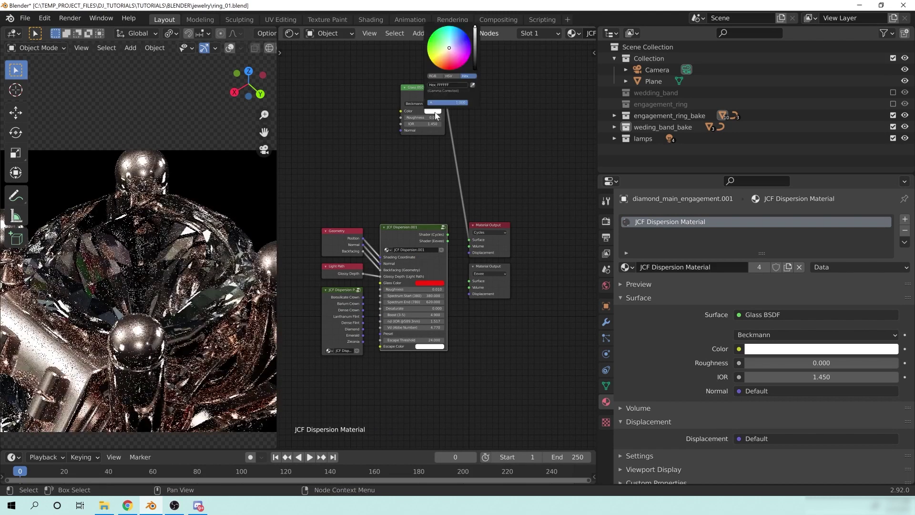
{"action": "left_click", "coordinate": [432, 112]}
{"action": "left_click", "coordinate": [454, 86]}
{"action": "key", "text": "ctrl+v"}
{"action": "key", "text": "Return"}
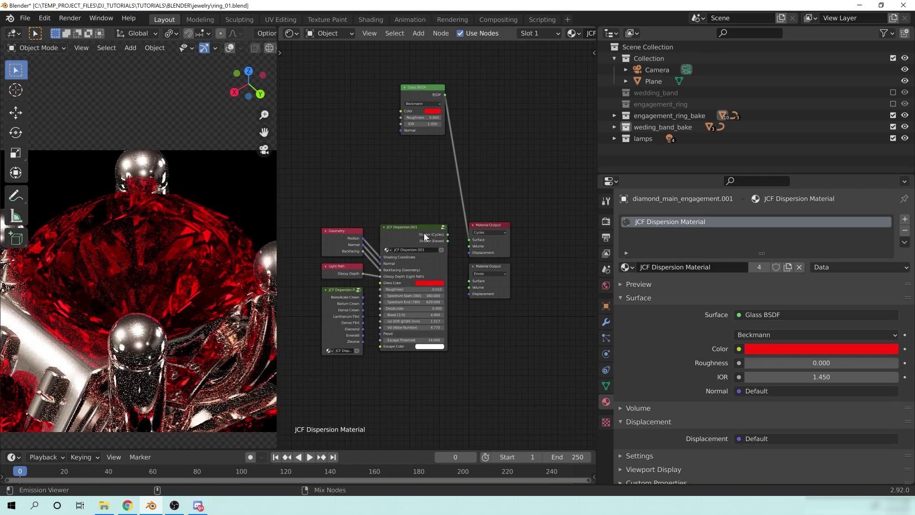
Reconnect the JCF Dispersion shader to the Cycles Material Output and reset the Glass BSDF Color to RGB 1, 1, 1.
{"action": "left_click", "coordinate": [423, 231], "text": "ctrl+shift"}
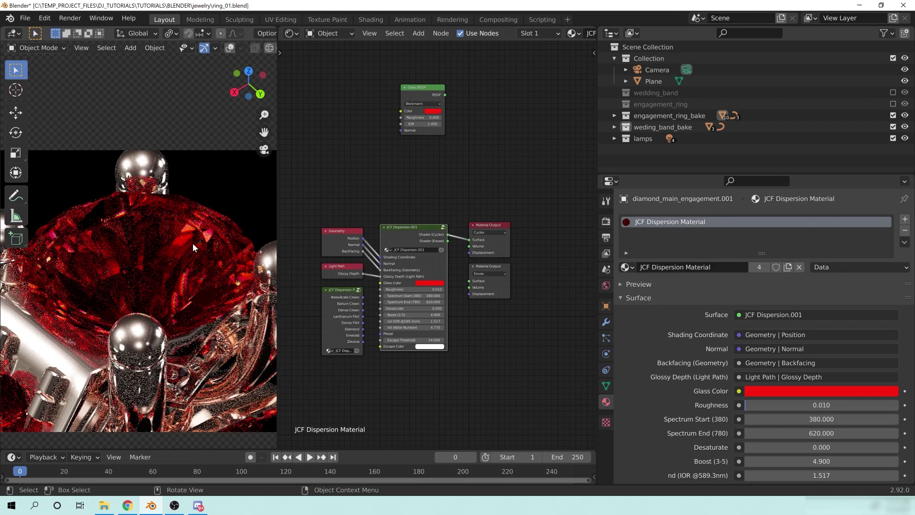
{"action": "left_click_drag", "start_coordinate": [425, 90], "coordinate": [415, 111]}
{"action": "left_click", "coordinate": [422, 132]}
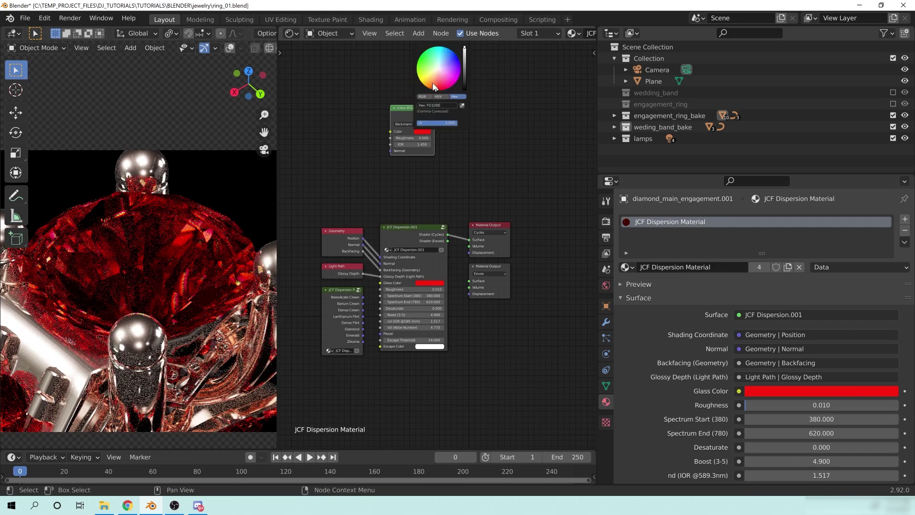
{"action": "left_click", "coordinate": [424, 97]}
{"action": "left_click", "coordinate": [455, 106]}
{"action": "type", "text": "1"}
{"action": "key", "text": "Tab"}
{"action": "type", "text": "1"}
{"action": "key", "text": "Tab"}
{"action": "type", "text": "1"}
{"action": "key", "text": "Return"}
Reset the JCF Dispersion node's Glass Color to white with RGB values 1, 1, 1.
{"action": "left_click", "coordinate": [439, 284]}
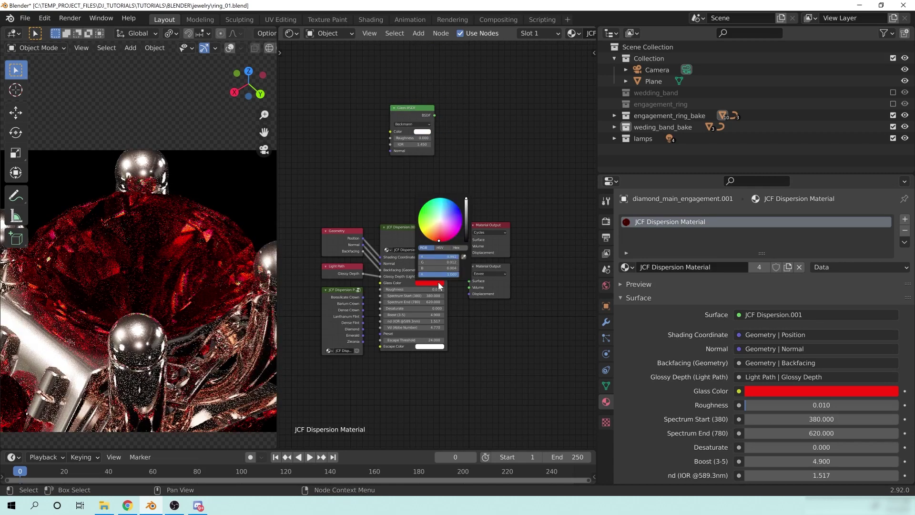
{"action": "left_click", "coordinate": [441, 222]}
{"action": "left_click", "coordinate": [441, 257]}
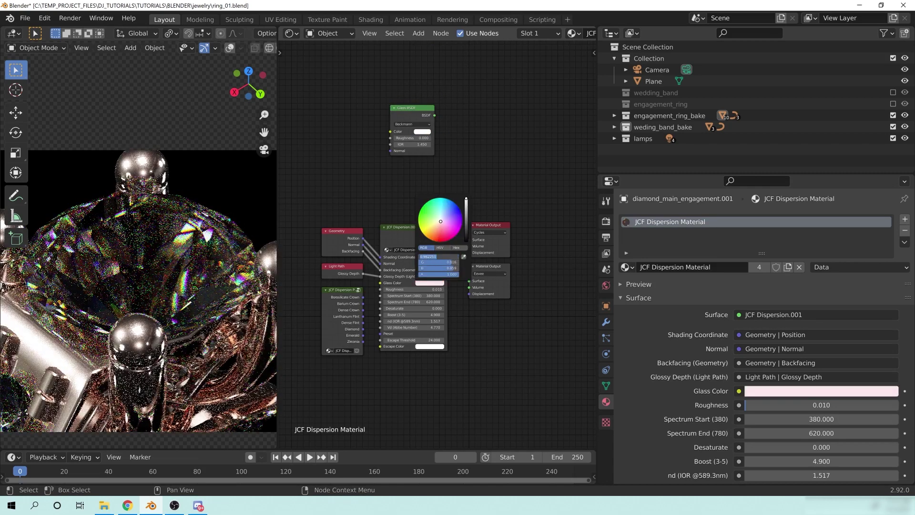
{"action": "type", "text": "1"}
{"action": "key", "text": "Tab"}
{"action": "type", "text": "1"}
{"action": "key", "text": "Tab"}
{"action": "type", "text": "1"}
{"action": "key", "text": "Return"}
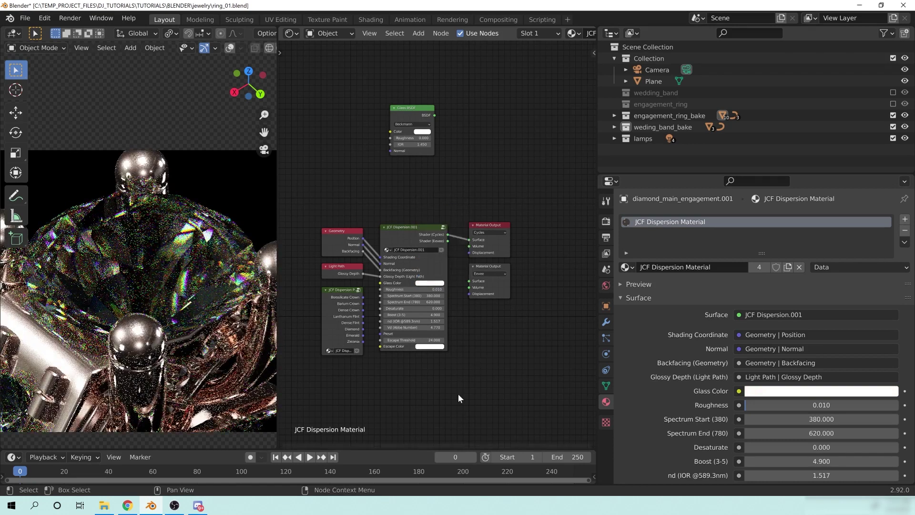
Set the JCF Dispersion node's Spectrum Start to 620 so it equals the Spectrum End.
{"action": "scroll", "coordinate": [465, 393], "scroll_direction": "up", "scroll_amount": 2}
{"action": "scroll", "coordinate": [471, 393], "scroll_direction": "up", "scroll_amount": 2}
{"action": "middle_click_drag", "start_coordinate": [460, 421], "coordinate": [516, 356]}
{"action": "middle_click_drag", "start_coordinate": [541, 323], "coordinate": [528, 319]}
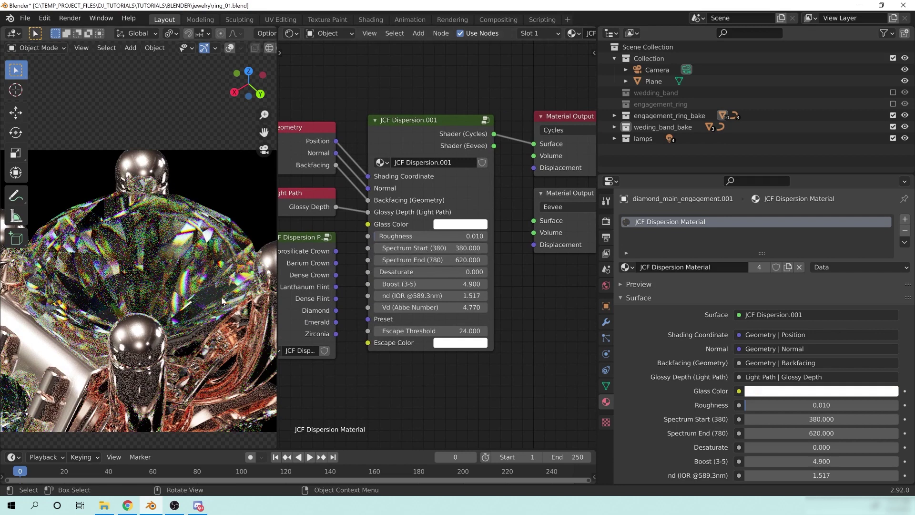
{"action": "left_click", "coordinate": [436, 248]}
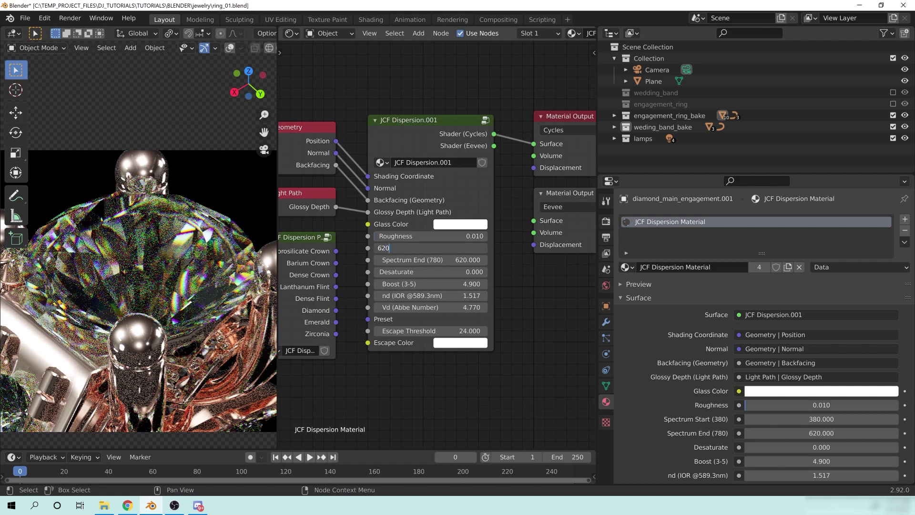
{"action": "type", "text": "620"}
{"action": "key", "text": "Return"}
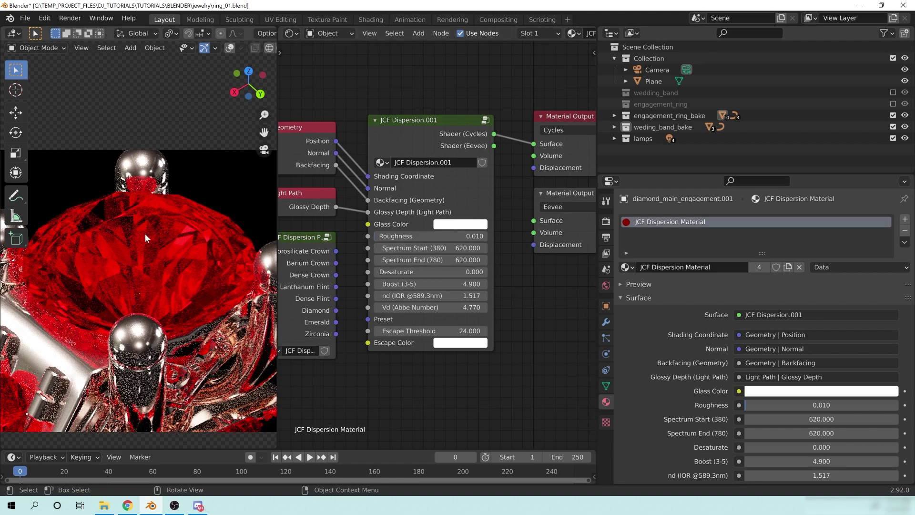
Set both Spectrum End and Spectrum Start of the JCF Dispersion node to 100.
{"action": "left_click", "coordinate": [429, 259]}
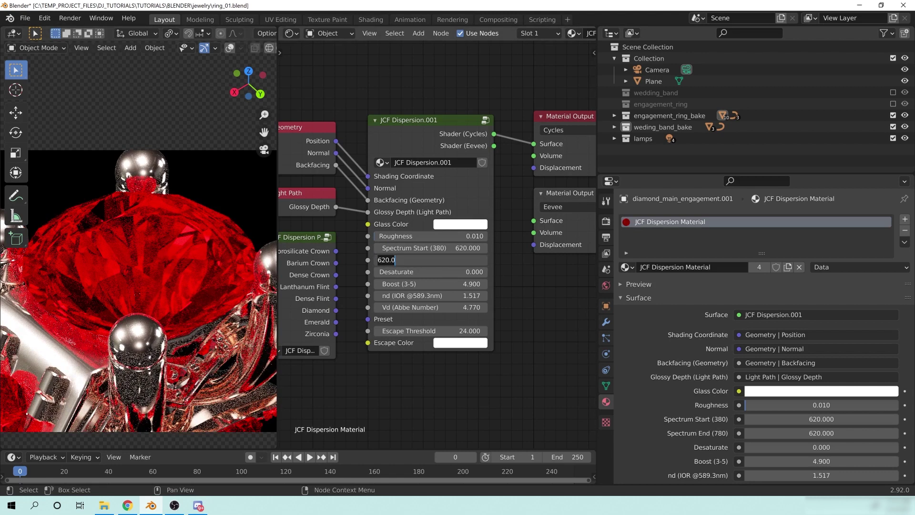
{"action": "type", "text": "100"}
{"action": "key", "text": "Return"}
{"action": "left_click", "coordinate": [429, 248]}
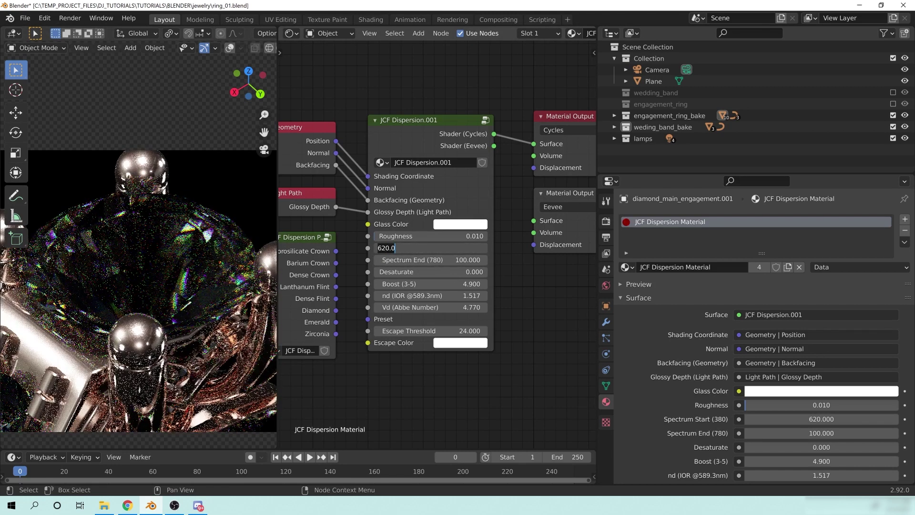
{"action": "type", "text": "100"}
{"action": "key", "text": "Return"}
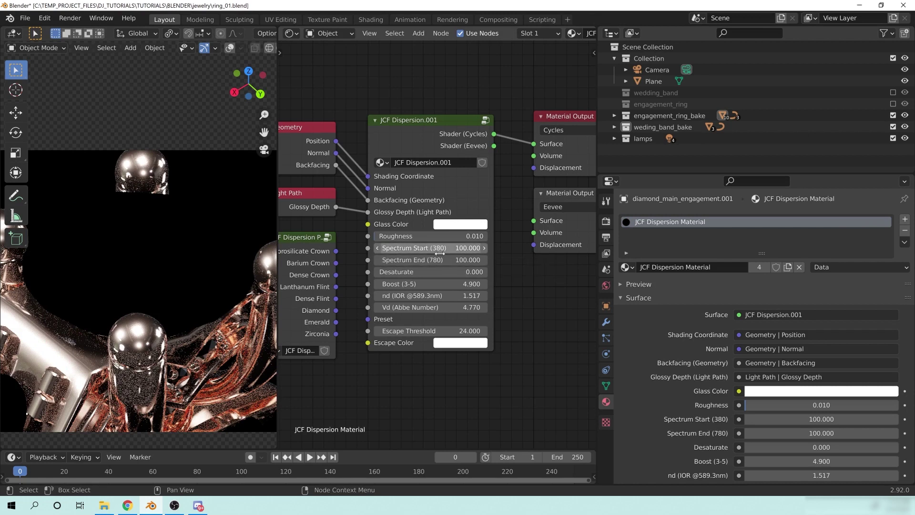
Set the JCF Dispersion node's Spectrum Start to 380 and Spectrum End to 780.
{"action": "left_click_drag", "start_coordinate": [407, 123], "coordinate": [414, 123]}
{"action": "left_click", "coordinate": [458, 247]}
{"action": "type", "text": "100.0"}
{"action": "type", "text": "380"}
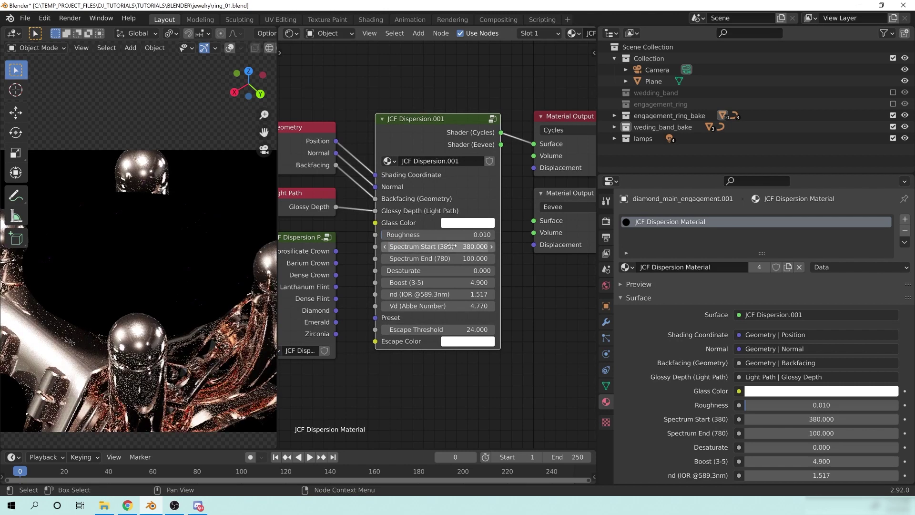
{"action": "key", "text": "Tab"}
{"action": "type", "text": "780"}
{"action": "key", "text": "Return"}
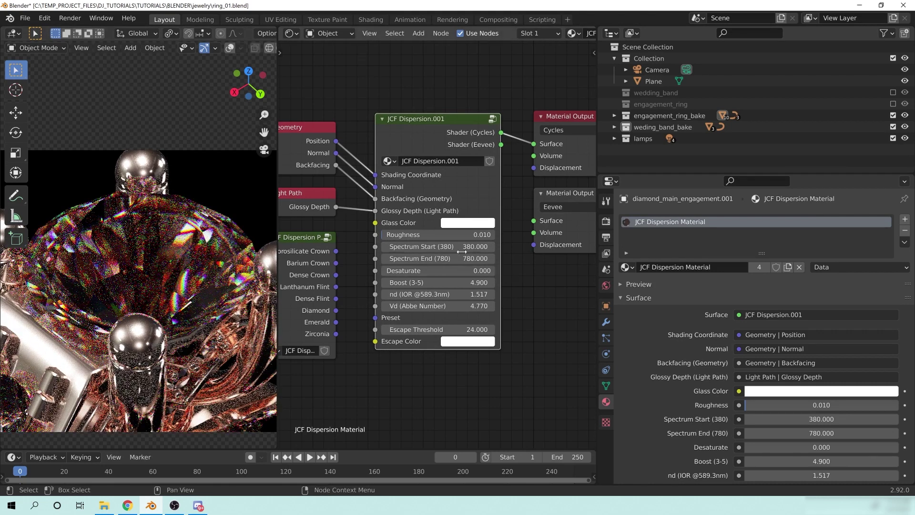
Widen the JCF Dispersion spectrum range by setting Spectrum End to 1000 and Spectrum Start to 1.
{"action": "left_click", "coordinate": [439, 259]}
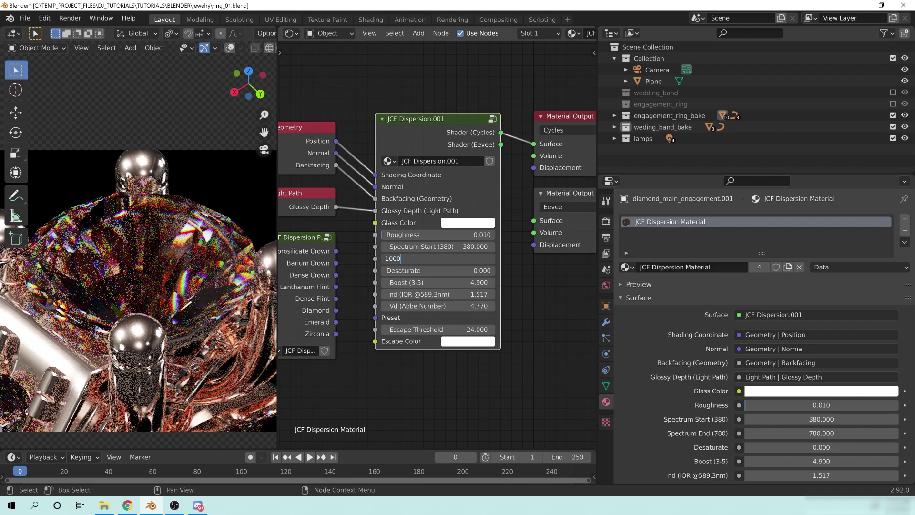
{"action": "key", "text": "Return"}
{"action": "left_click", "coordinate": [460, 250]}
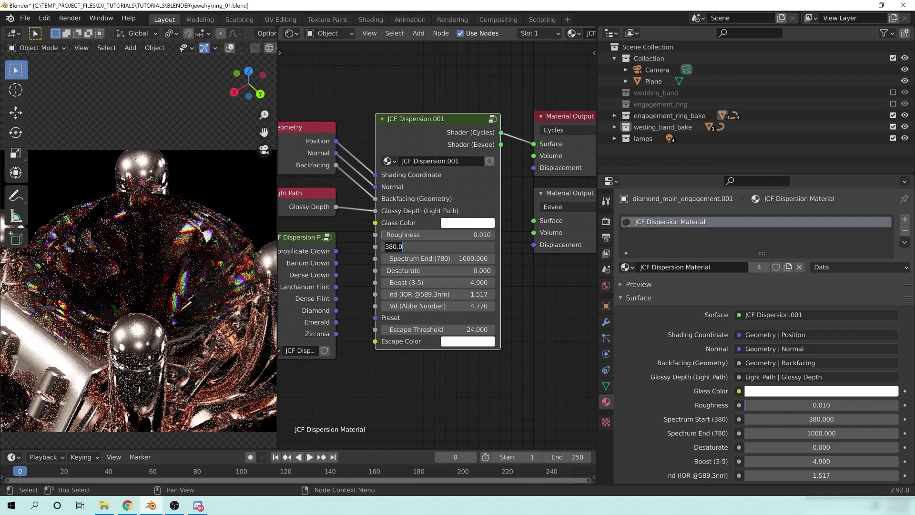
{"action": "type", "text": "1"}
{"action": "key", "text": "Return"}
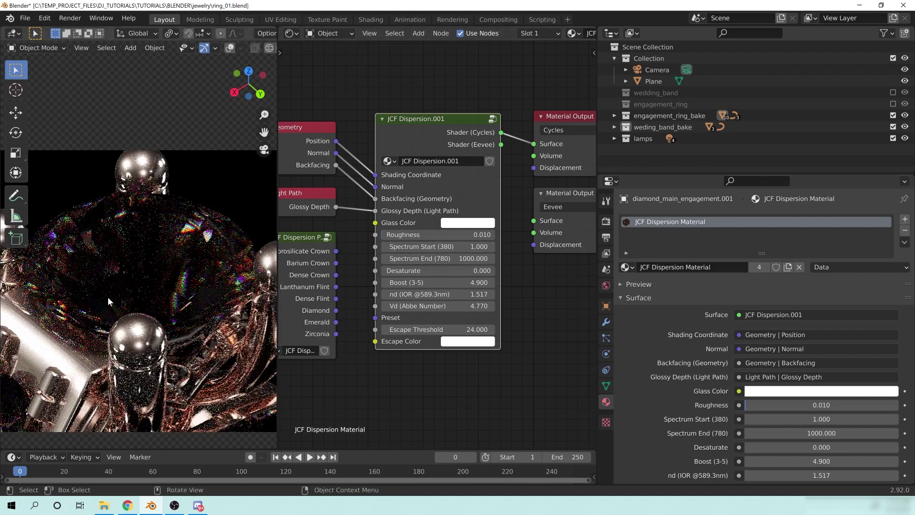
{"action": "scroll", "coordinate": [150, 307], "scroll_direction": "down", "scroll_amount": 3}
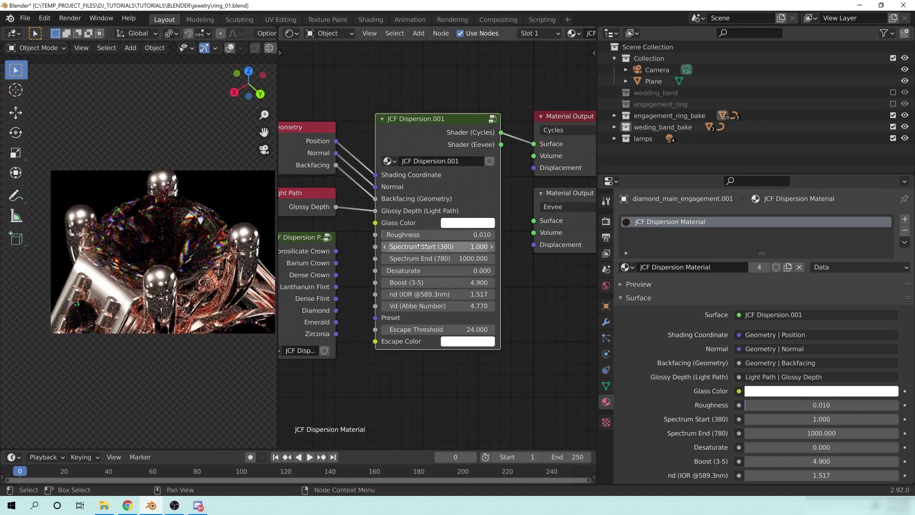
{"action": "scroll", "coordinate": [519, 367], "scroll_direction": "up", "scroll_amount": 2}
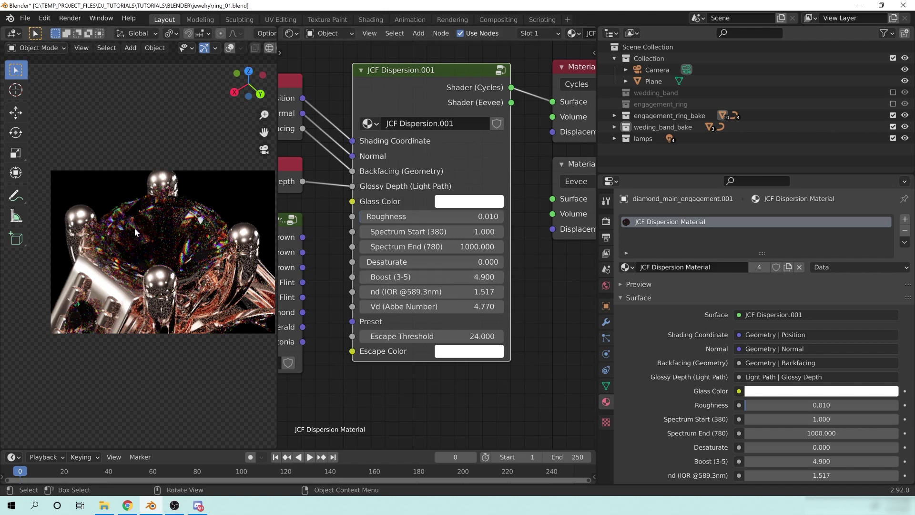
Set the JCF Dispersion node's Boost value to 10.
{"action": "left_click", "coordinate": [421, 277]}
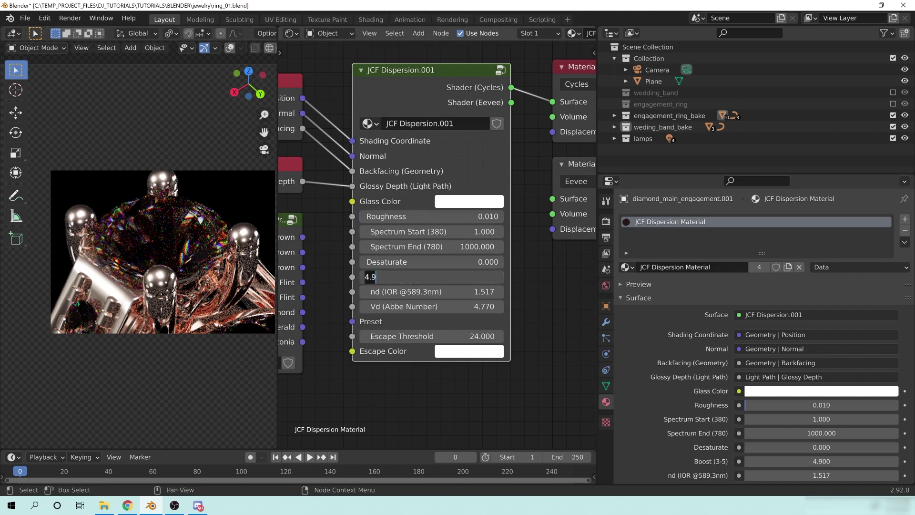
{"action": "key", "text": "Return"}
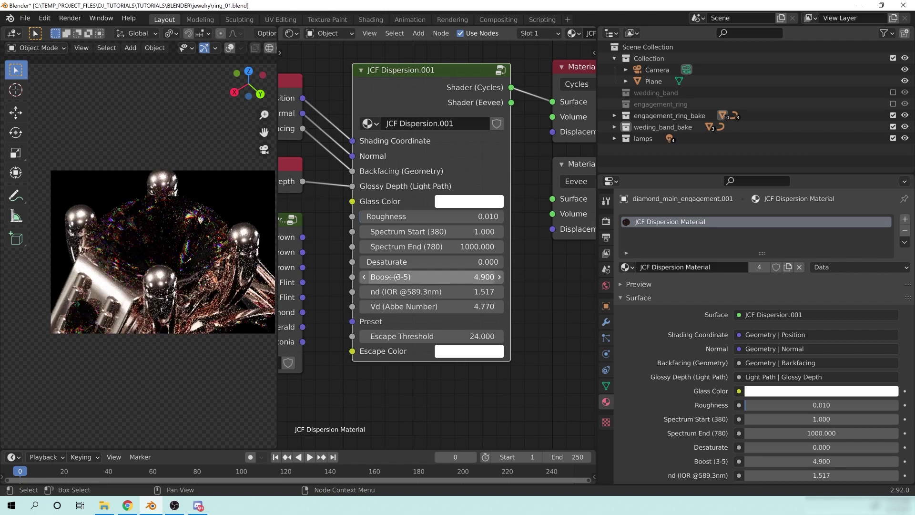
{"action": "left_click", "coordinate": [403, 277]}
{"action": "type", "text": "10."}
{"action": "key", "text": "Return"}
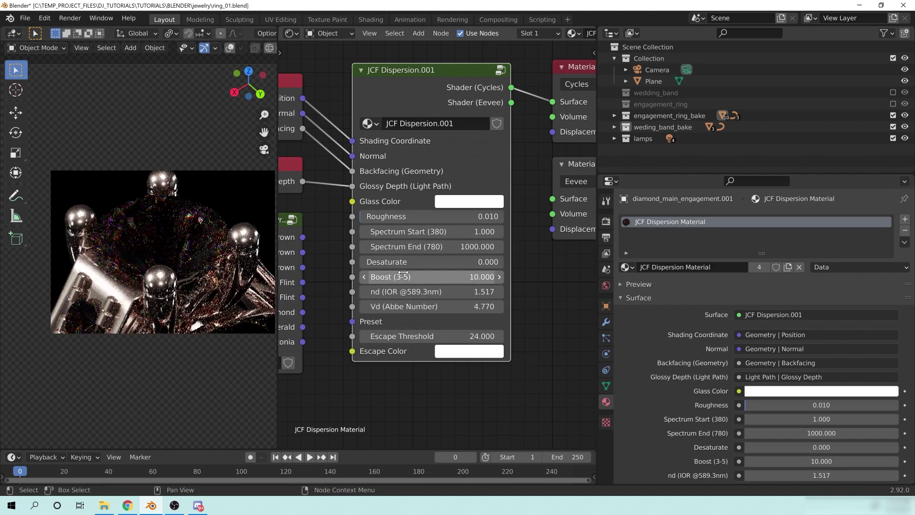
Raise the JCF Dispersion node's Boost value to 100.
{"action": "left_click", "coordinate": [436, 277]}
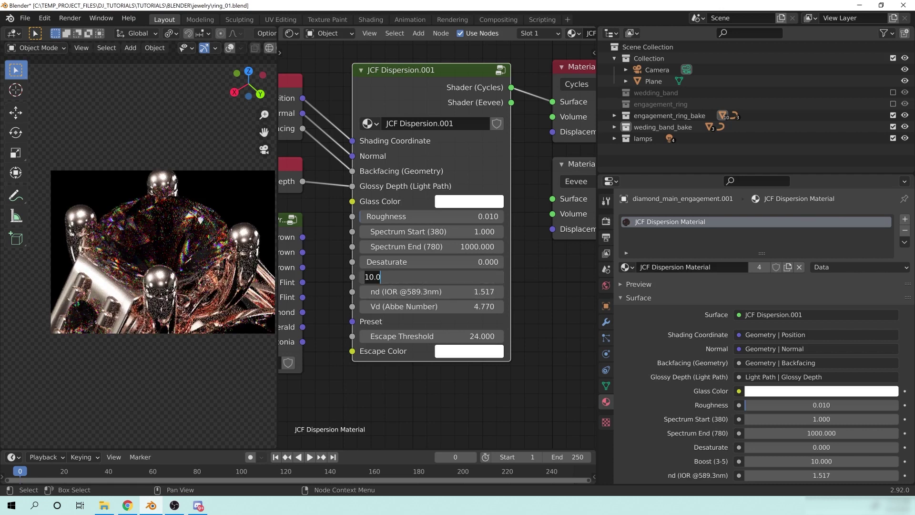
{"action": "key", "text": "BackSpace"}
{"action": "key", "text": "BackSpace"}
{"action": "type", "text": "0"}
{"action": "key", "text": "Return"}
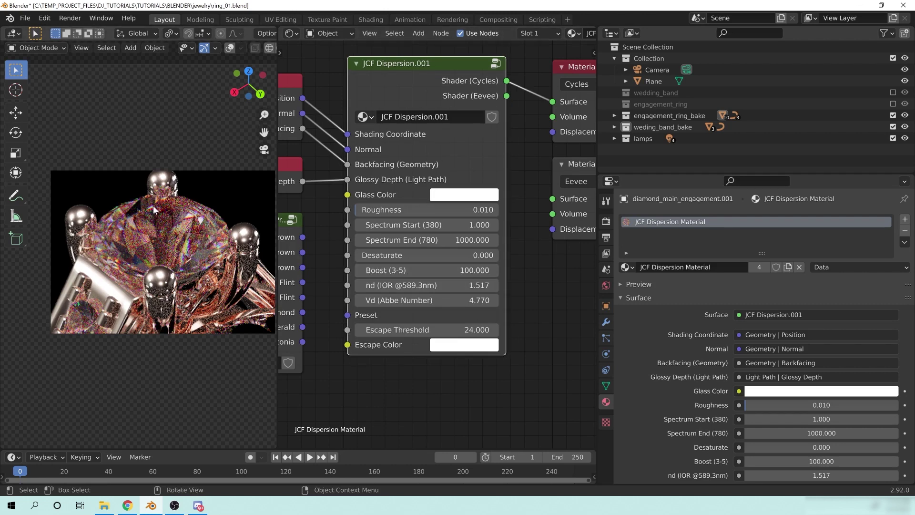
Restore the JCF Dispersion spectrum range to a Start of 380 and an End of 780.
{"action": "scroll", "coordinate": [196, 255], "scroll_direction": "up", "scroll_amount": 2}
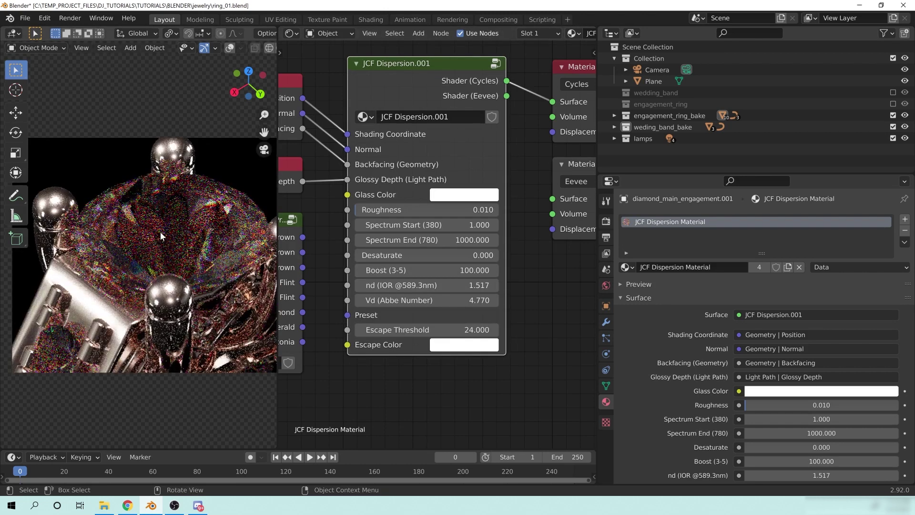
{"action": "scroll", "coordinate": [162, 229], "scroll_direction": "down", "scroll_amount": 2}
{"action": "double_click", "coordinate": [419, 224]}
{"action": "type", "text": "380"}
{"action": "key", "text": "Tab"}
{"action": "type", "text": "780"}
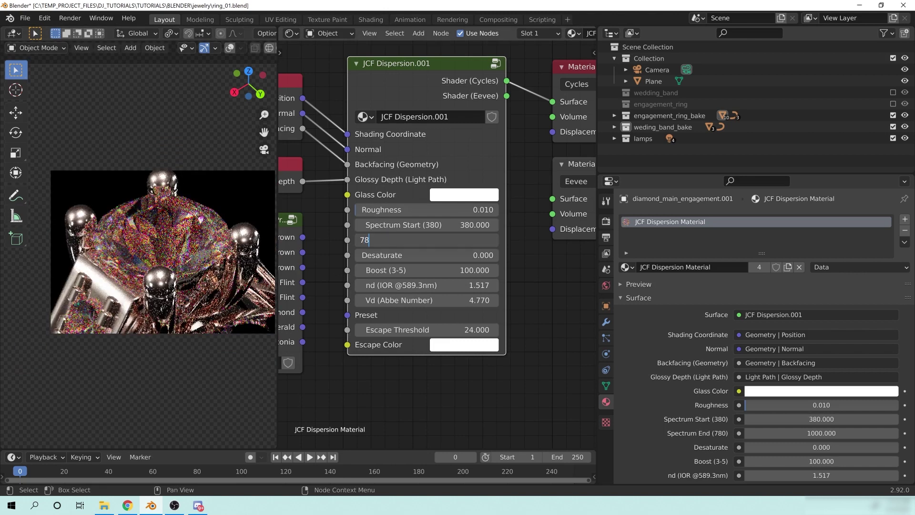
{"action": "key", "text": "Return"}
Set the JCF Dispersion node's Boost back to 4.9.
{"action": "double_click", "coordinate": [419, 270]}
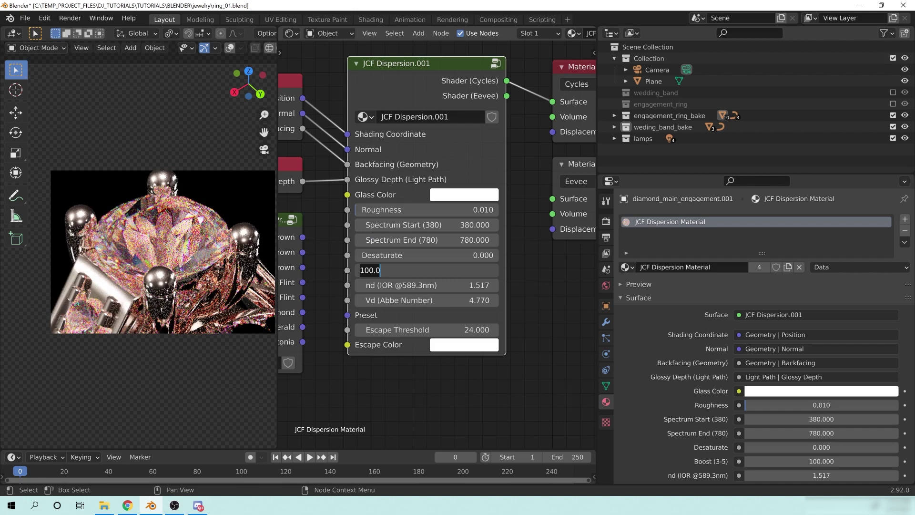
{"action": "type", "text": "4.9"}
{"action": "key", "text": "Return"}
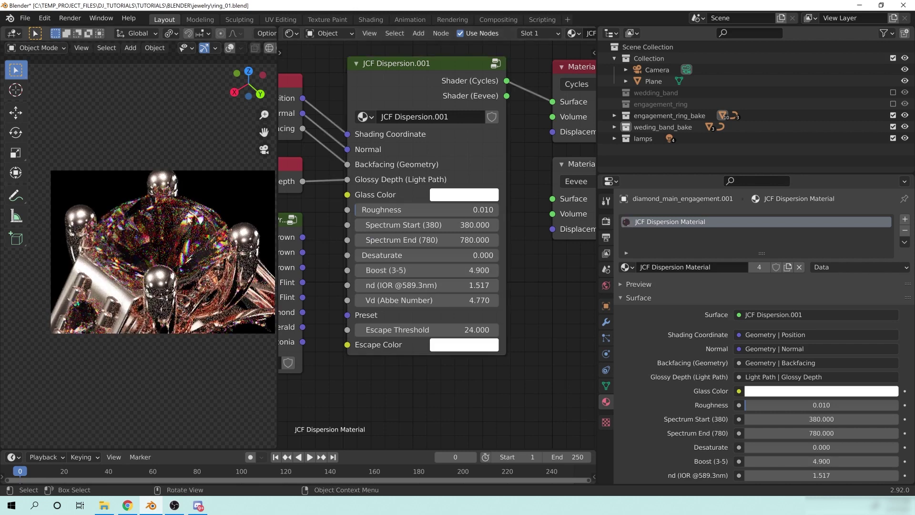
Set the JCF Dispersion node's Desaturate value to 1 to remove the rainbow colors from the diamond.
{"action": "scroll", "coordinate": [530, 325], "scroll_direction": "up", "scroll_amount": 3}
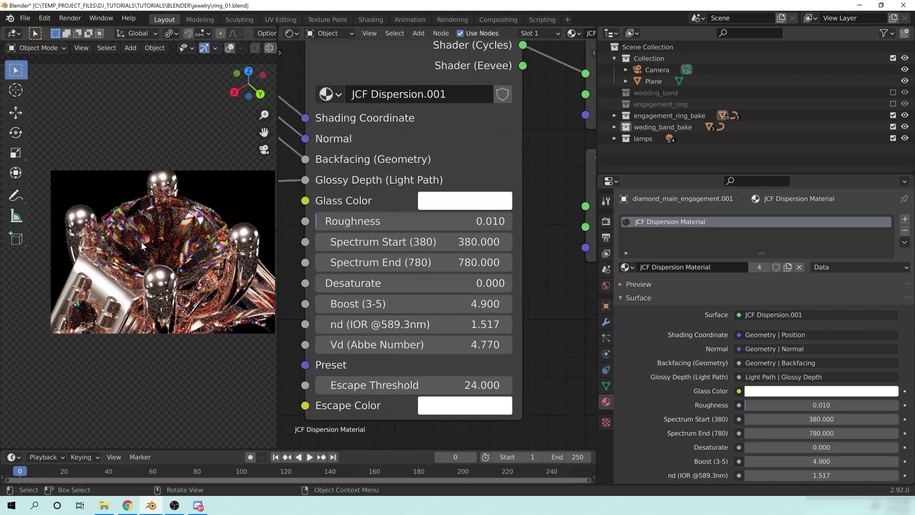
{"action": "scroll", "coordinate": [140, 242], "scroll_direction": "up", "scroll_amount": 7}
{"action": "middle_click_drag", "start_coordinate": [134, 224], "coordinate": [171, 238], "text": "shift"}
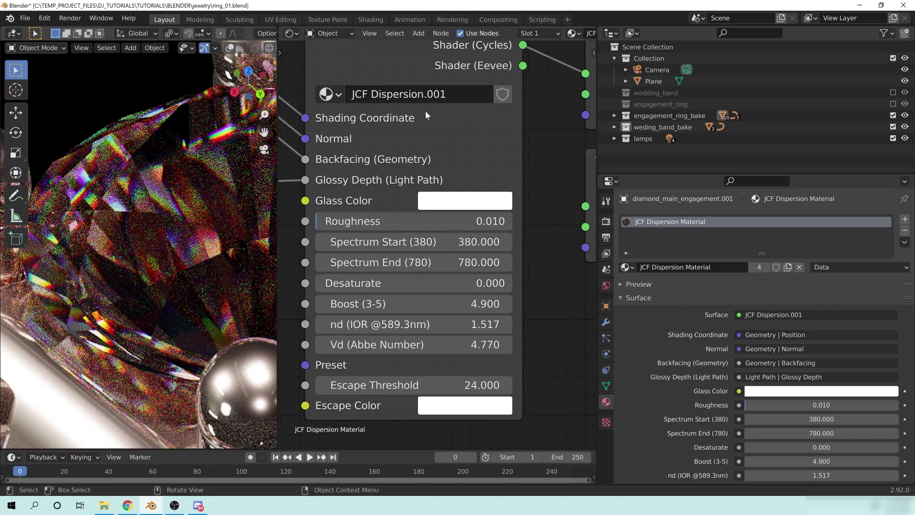
{"action": "left_click", "coordinate": [415, 283]}
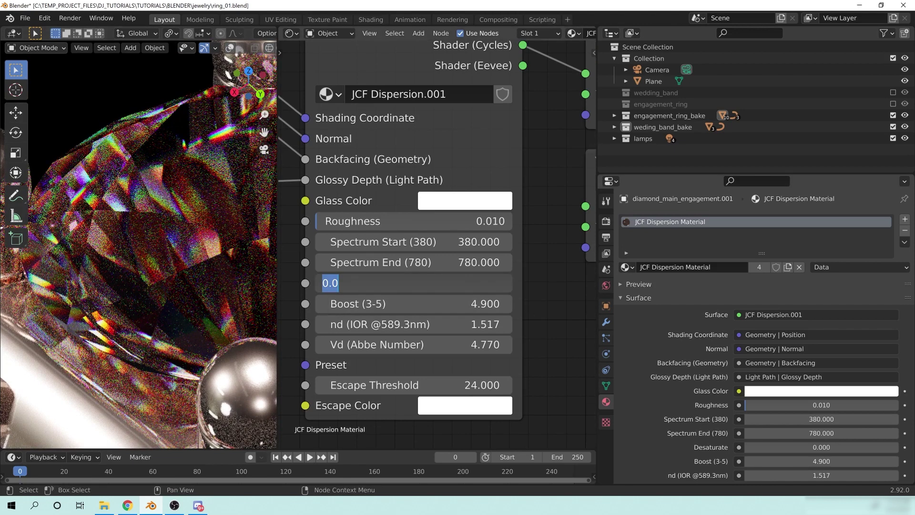
{"action": "type", "text": "1"}
{"action": "key", "text": "Return"}
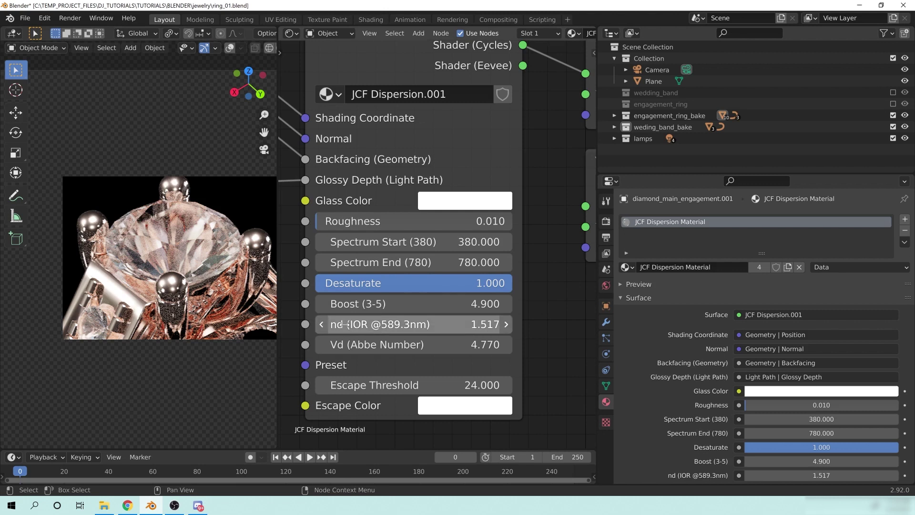
Link the Glass BSDF node to the Cycles Material Output's Surface to compare it with the desaturated dispersion shader.
{"action": "scroll", "coordinate": [334, 324], "scroll_direction": "down", "scroll_amount": 4}
{"action": "scroll", "coordinate": [161, 253], "scroll_direction": "down", "scroll_amount": 3}
{"action": "middle_click_drag", "start_coordinate": [532, 186], "coordinate": [468, 375]}
{"action": "middle_click_drag", "start_coordinate": [452, 183], "coordinate": [484, 326]}
{"action": "scroll", "coordinate": [134, 268], "scroll_direction": "up", "scroll_amount": 5}
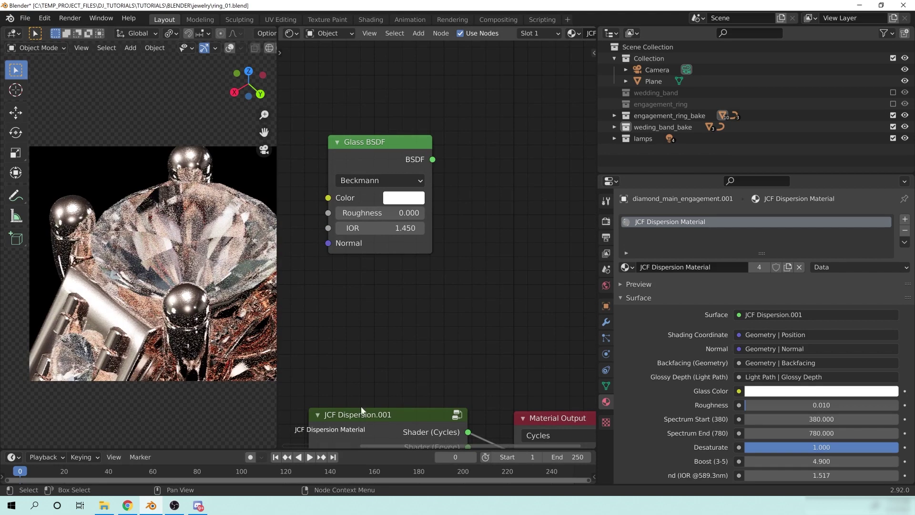
{"action": "left_click", "coordinate": [408, 157], "text": "ctrl+shift"}
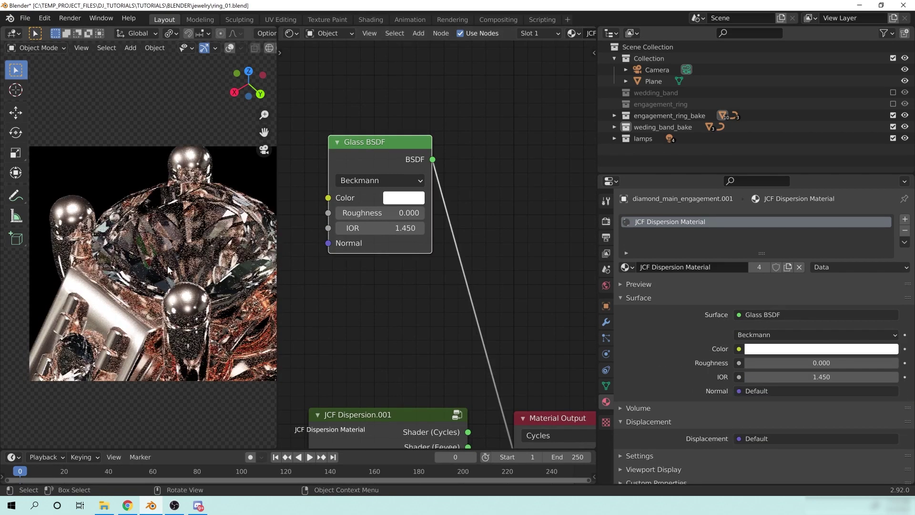
Reconnect the JCF Dispersion node's Shader (Cycles) output to the Surface input of the Cycles Material Output.
{"action": "middle_click_drag", "start_coordinate": [379, 346], "coordinate": [371, 158]}
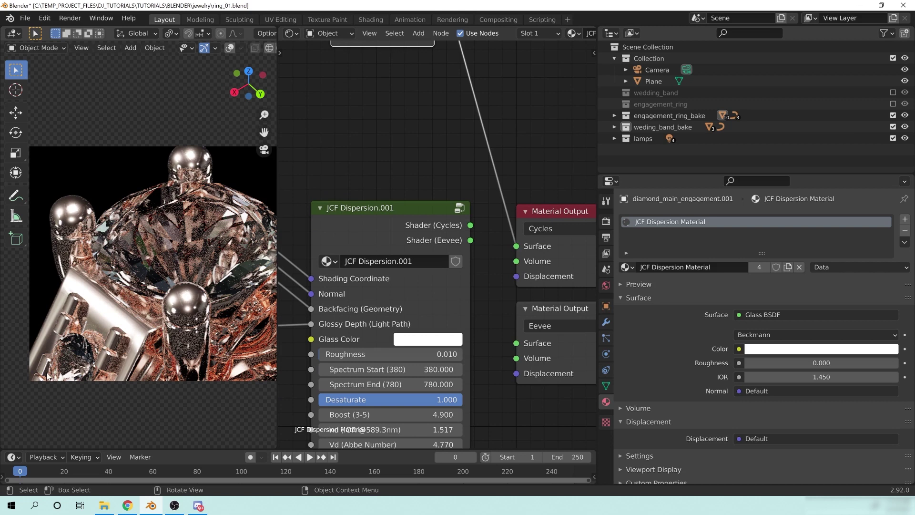
{"action": "middle_click_drag", "start_coordinate": [430, 151], "coordinate": [379, 157]}
{"action": "left_click_drag", "start_coordinate": [418, 231], "coordinate": [463, 252]}
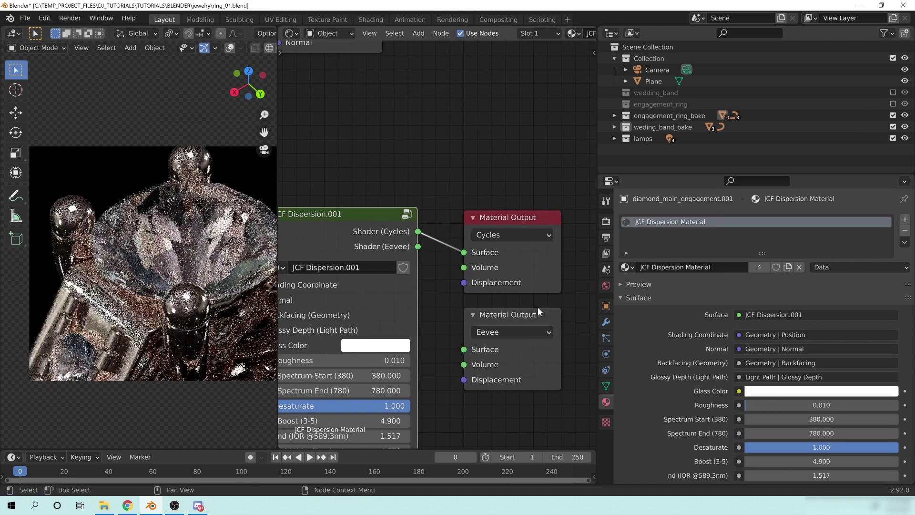
{"action": "middle_click_drag", "start_coordinate": [284, 197], "coordinate": [388, 114]}
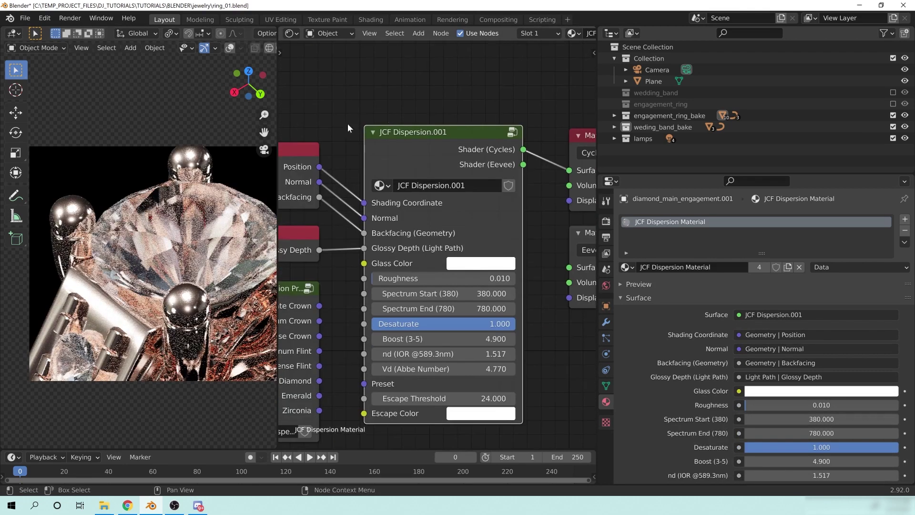
{"action": "middle_click_drag", "start_coordinate": [537, 179], "coordinate": [457, 167]}
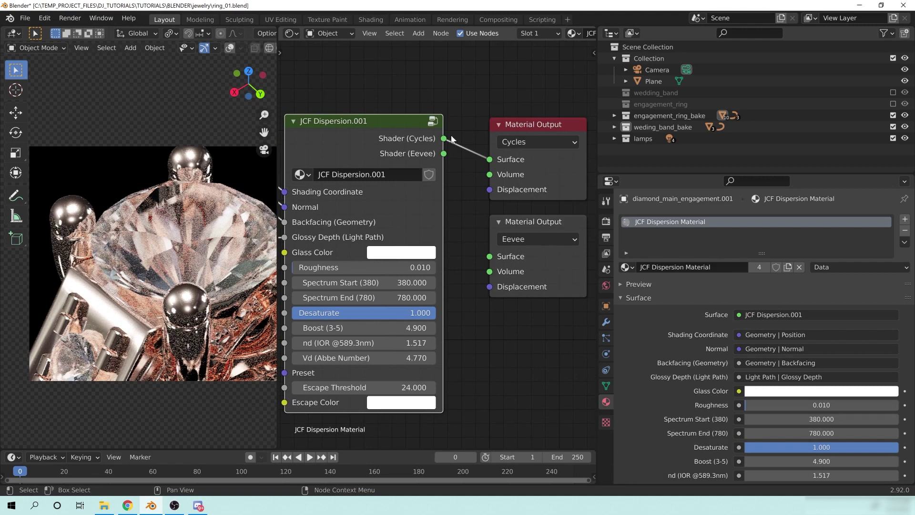
Switch to Chrome and search Google for "ior of diamonds" to look up diamond's index of refraction.
{"action": "middle_click_drag", "start_coordinate": [485, 357], "coordinate": [474, 341]}
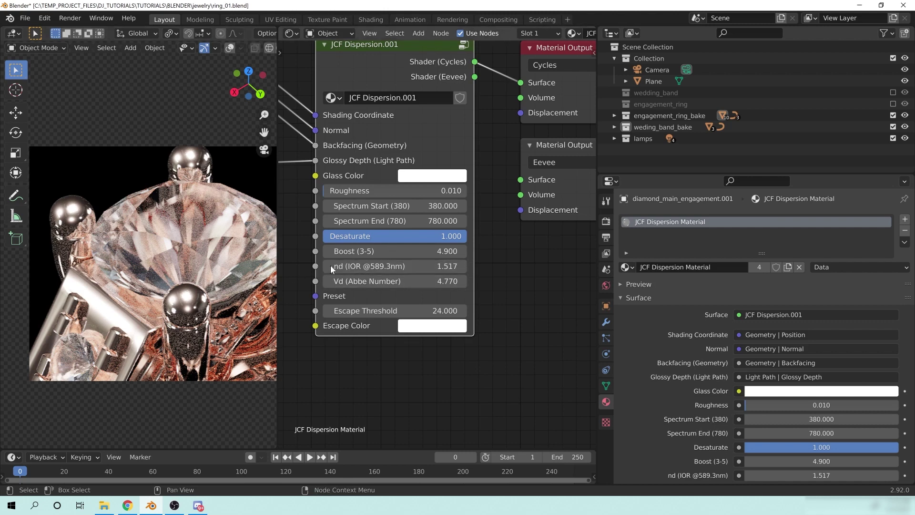
{"action": "middle_click_drag", "start_coordinate": [181, 219], "coordinate": [164, 225], "text": "shift"}
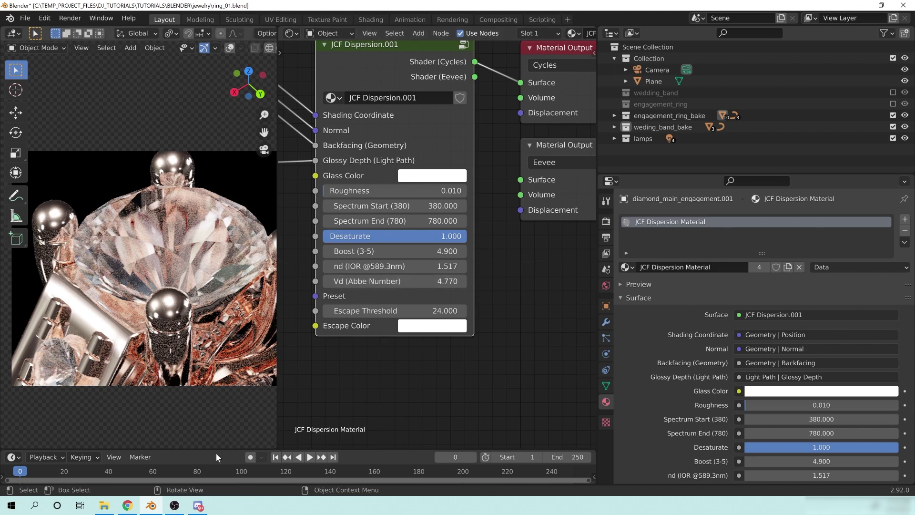
{"action": "mouse_move", "coordinate": [127, 512]}
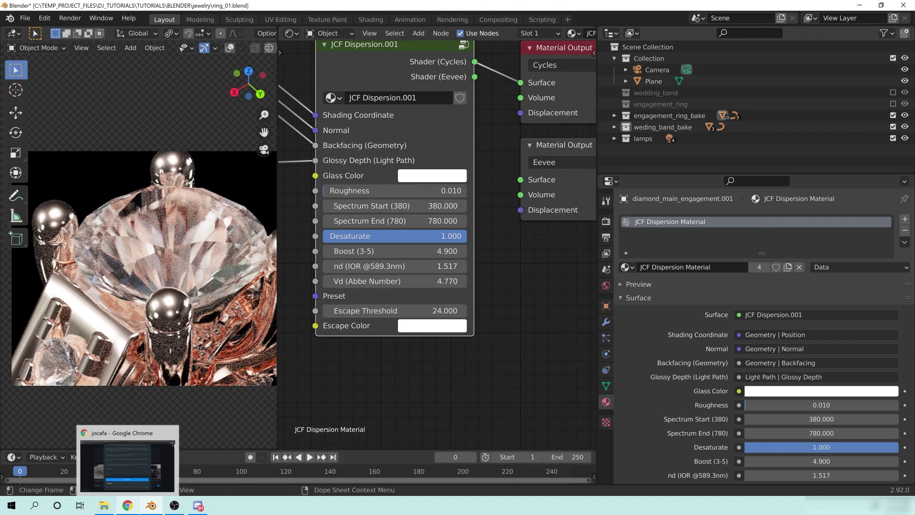
{"action": "left_click", "coordinate": [127, 505]}
{"action": "left_click", "coordinate": [471, 8]}
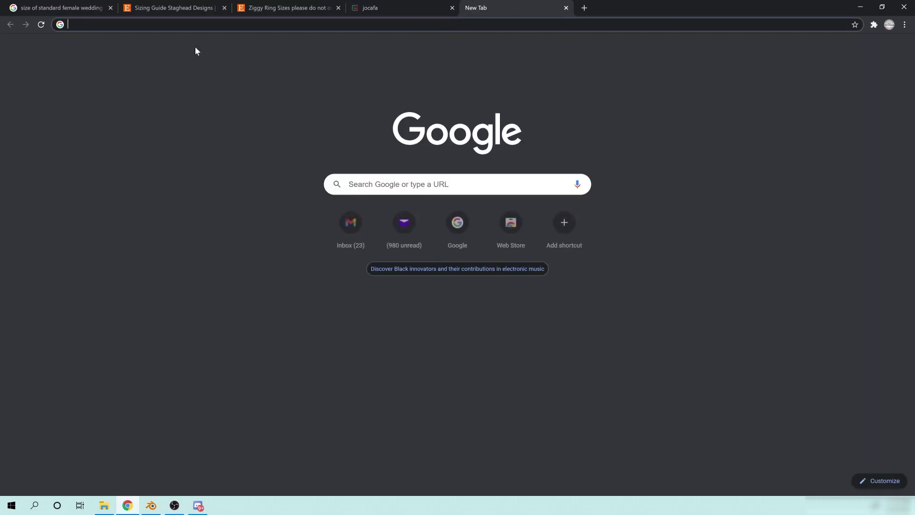
{"action": "left_click", "coordinate": [458, 184]}
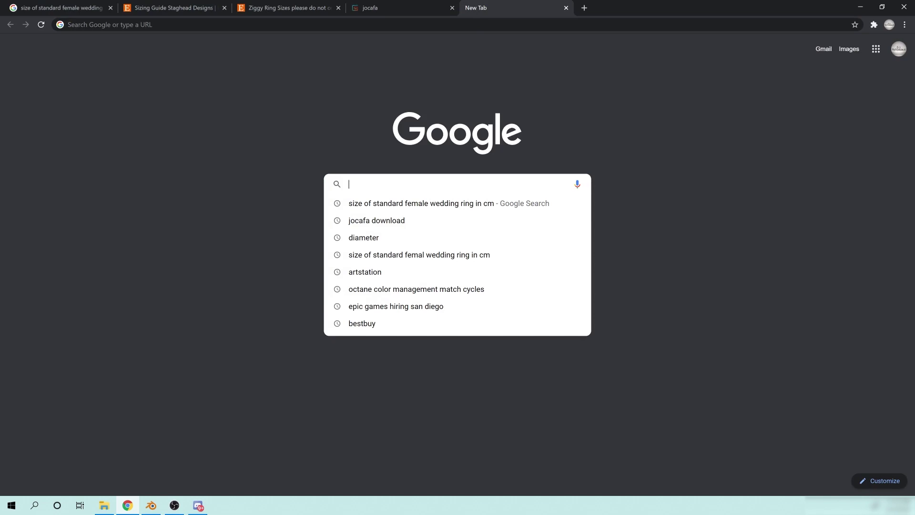
{"action": "type", "text": "ior of diam"}
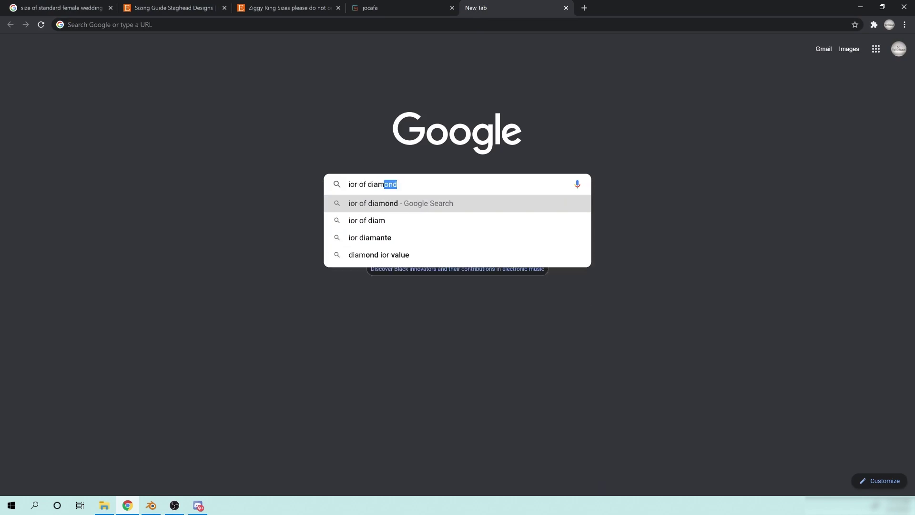
{"action": "type", "text": "onds"}
{"action": "key", "text": "Return"}
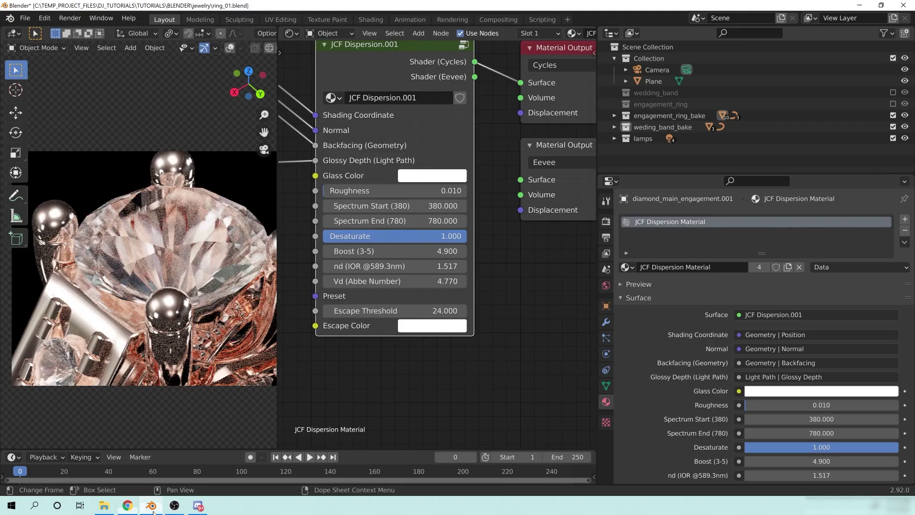
{"action": "left_click", "coordinate": [151, 505]}
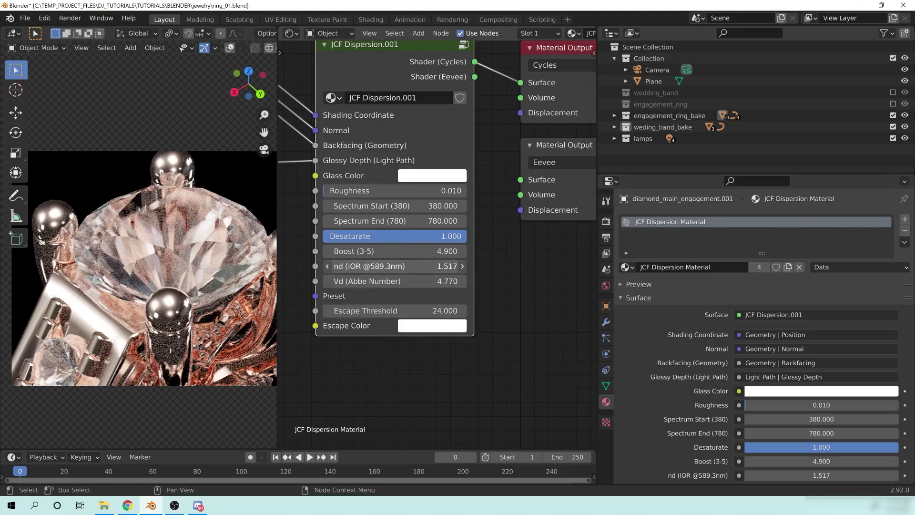
{"action": "double_click", "coordinate": [395, 266]}
{"action": "type", "text": "2"}
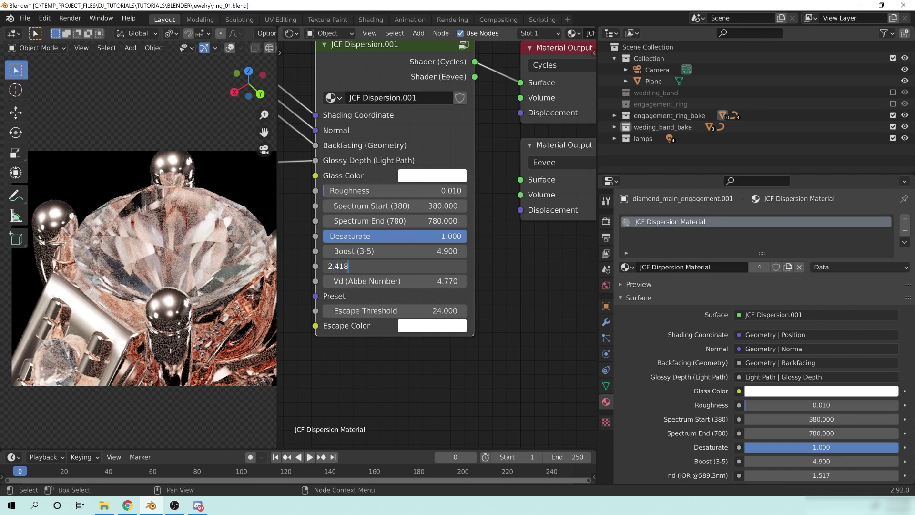
{"action": "type", "text": ".418"}
{"action": "key", "text": "Return"}
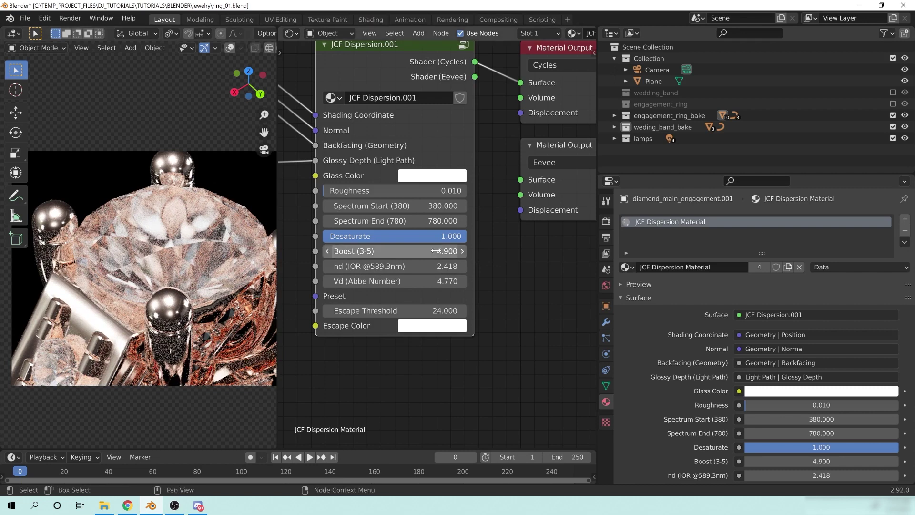
{"action": "left_click", "coordinate": [394, 266]}
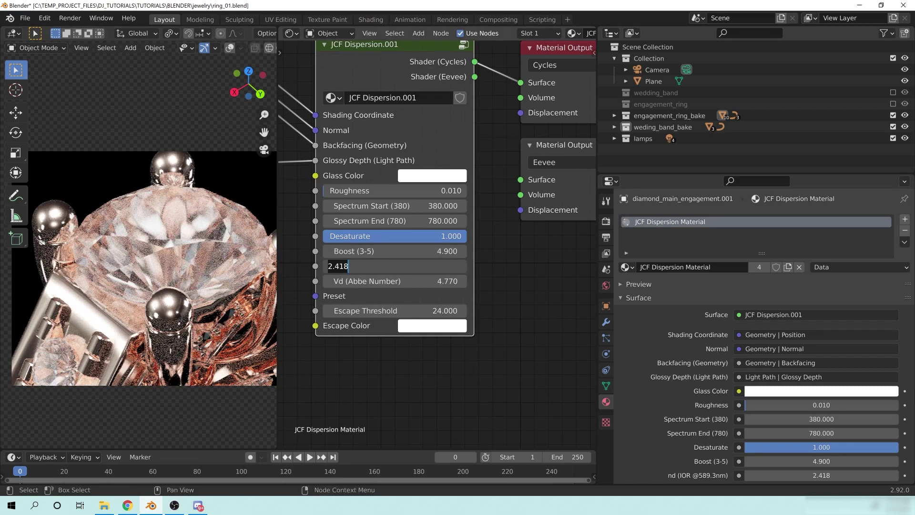
{"action": "key", "text": "Return"}
{"action": "left_click", "coordinate": [409, 265]}
{"action": "type", "text": "1"}
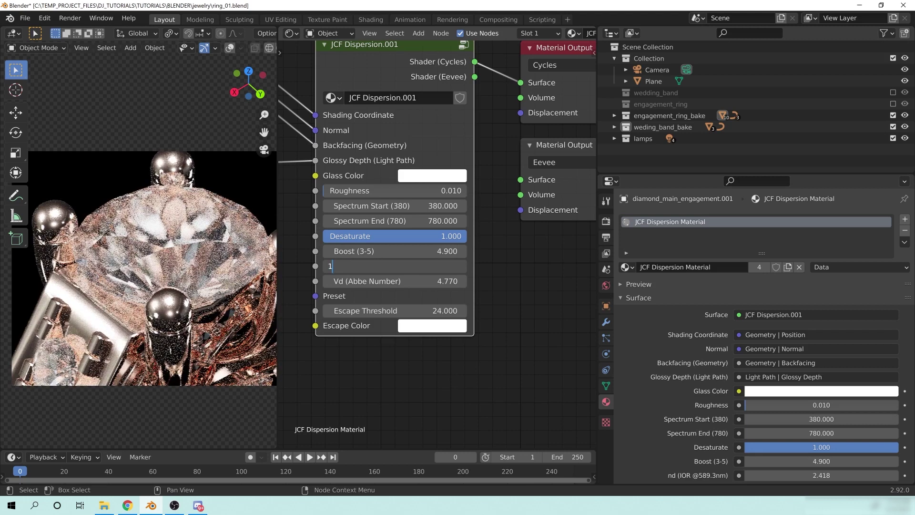
{"action": "type", "text": ".45"}
{"action": "key", "text": "Return"}
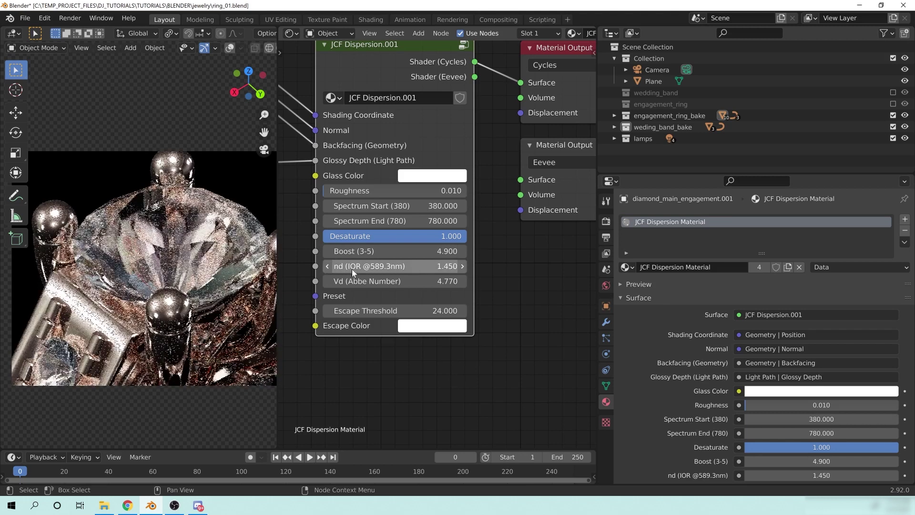
{"action": "left_click", "coordinate": [409, 266]}
{"action": "type", "text": "2.418"}
{"action": "key", "text": "Return"}
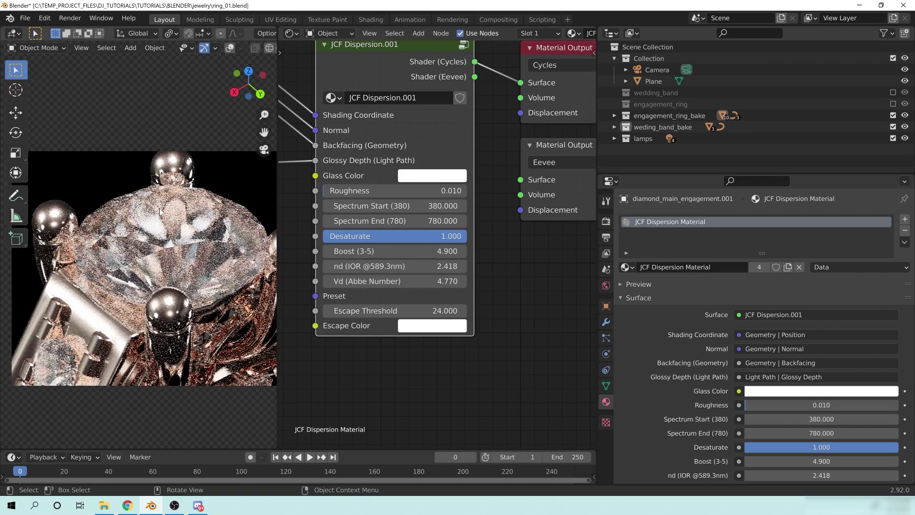
Set the JCF Dispersion node's Desaturate value to 0 to bring the rainbow colors back into the diamond.
{"action": "left_click", "coordinate": [396, 235]}
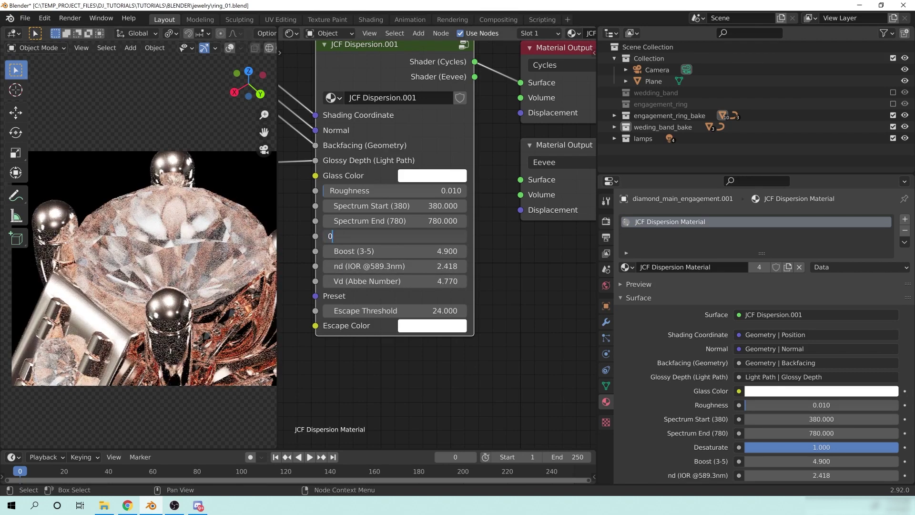
{"action": "type", "text": "0"}
{"action": "key", "text": "Return"}
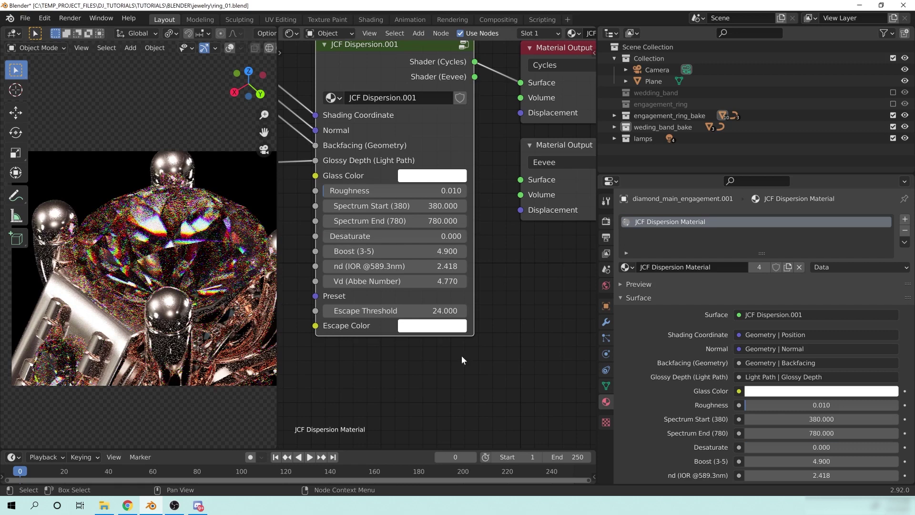
Try a Vd (Abbe Number) of 1 on the JCF Dispersion node for strong color dispersion.
{"action": "middle_click_drag", "start_coordinate": [365, 384], "coordinate": [377, 344]}
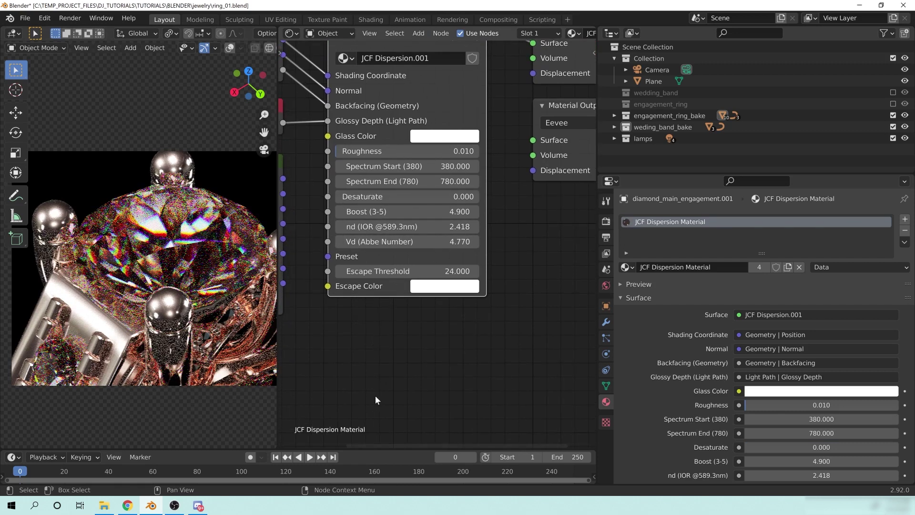
{"action": "middle_click_drag", "start_coordinate": [377, 399], "coordinate": [397, 378]}
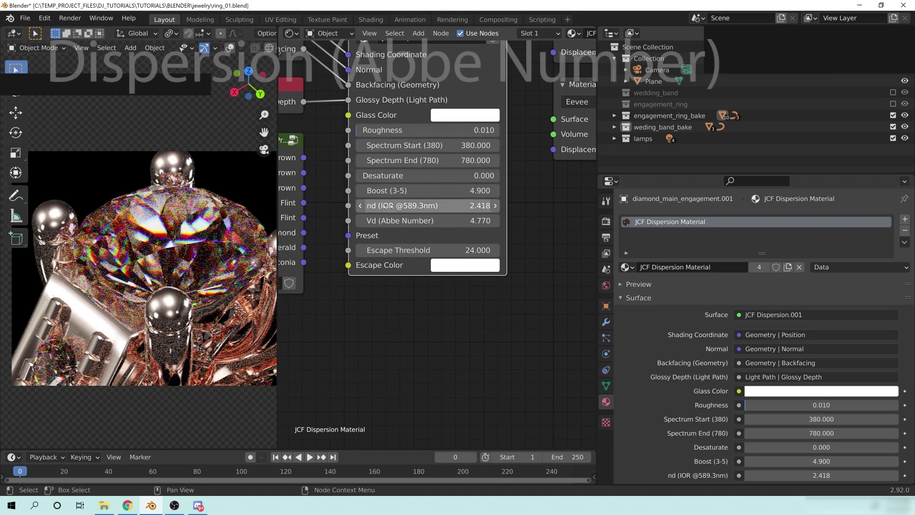
{"action": "double_click", "coordinate": [449, 218]}
{"action": "type", "text": "1"}
{"action": "key", "text": "Return"}
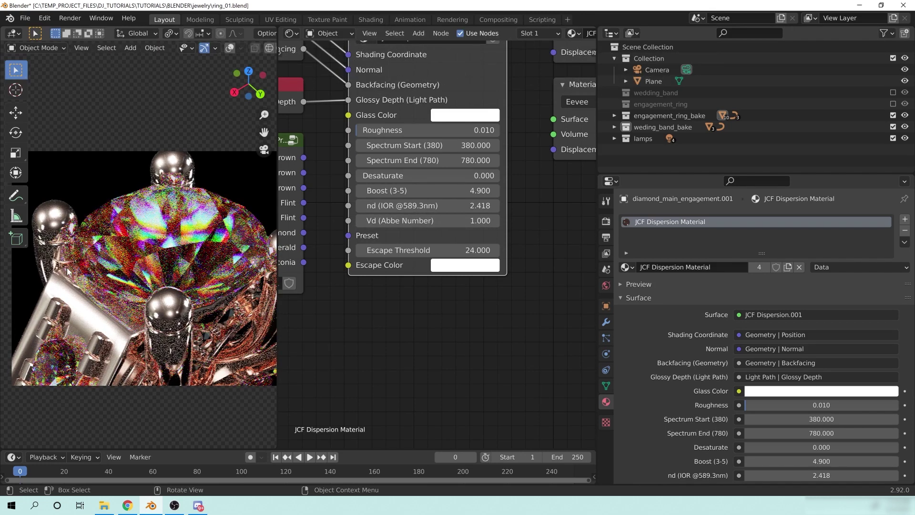
Try a Vd (Abbe Number) of 50 on the JCF Dispersion node and examine the diamond's facets up close.
{"action": "double_click", "coordinate": [429, 220]}
{"action": "type", "text": "50"}
{"action": "key", "text": "Return"}
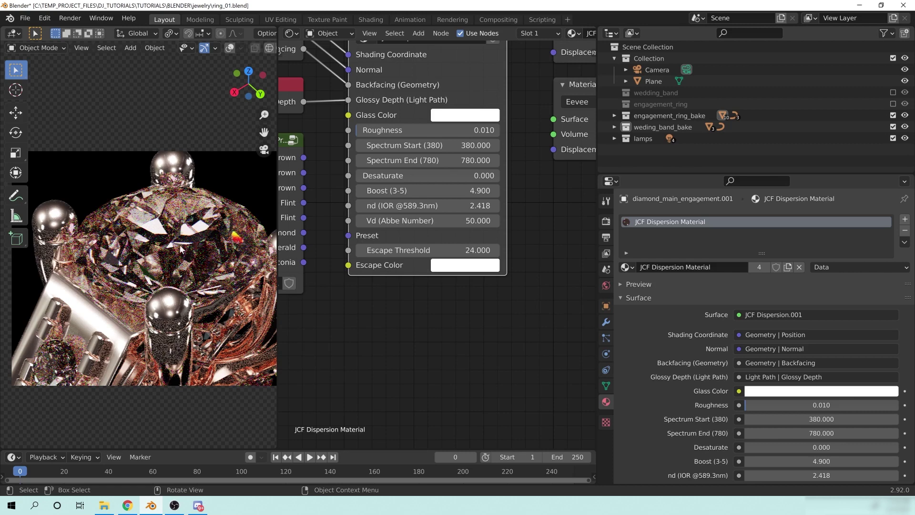
{"action": "scroll", "coordinate": [156, 265], "scroll_direction": "up", "scroll_amount": 4}
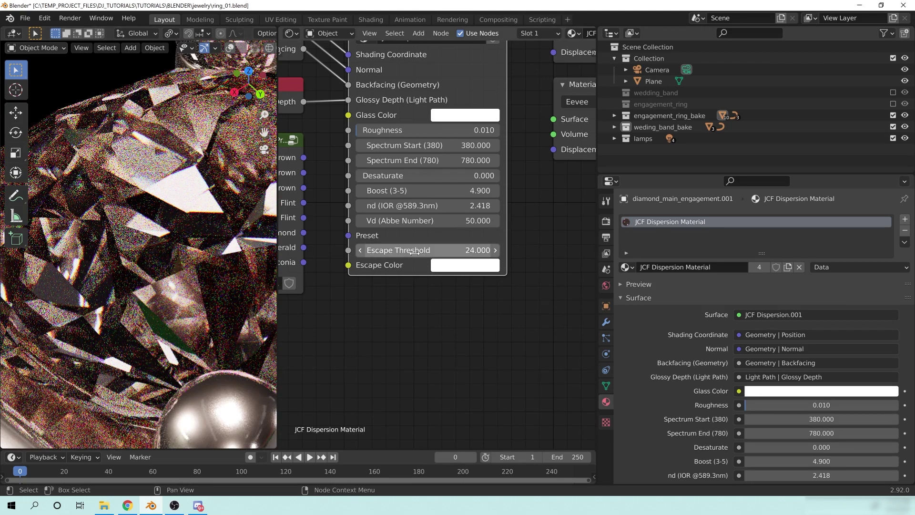
Try a Vd (Abbe Number) of 10 on the JCF Dispersion node and inspect the color fringes in the diamond.
{"action": "left_click", "coordinate": [429, 221]}
{"action": "type", "text": "10"}
{"action": "key", "text": "Return"}
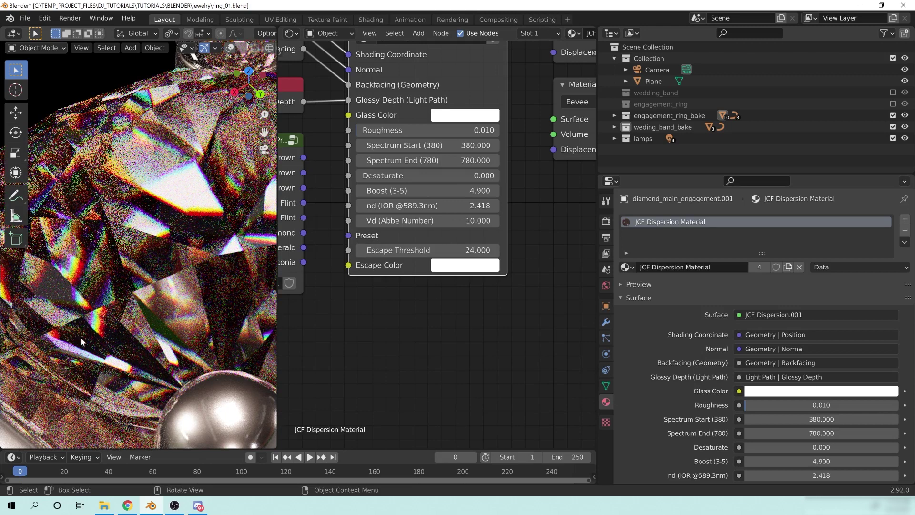
{"action": "scroll", "coordinate": [71, 267], "scroll_direction": "up", "scroll_amount": 2}
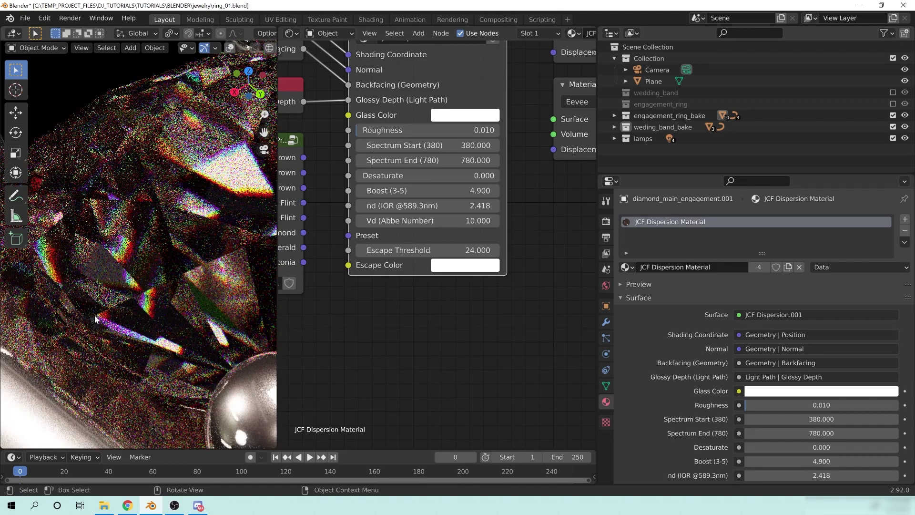
{"action": "scroll", "coordinate": [179, 282], "scroll_direction": "down", "scroll_amount": 6}
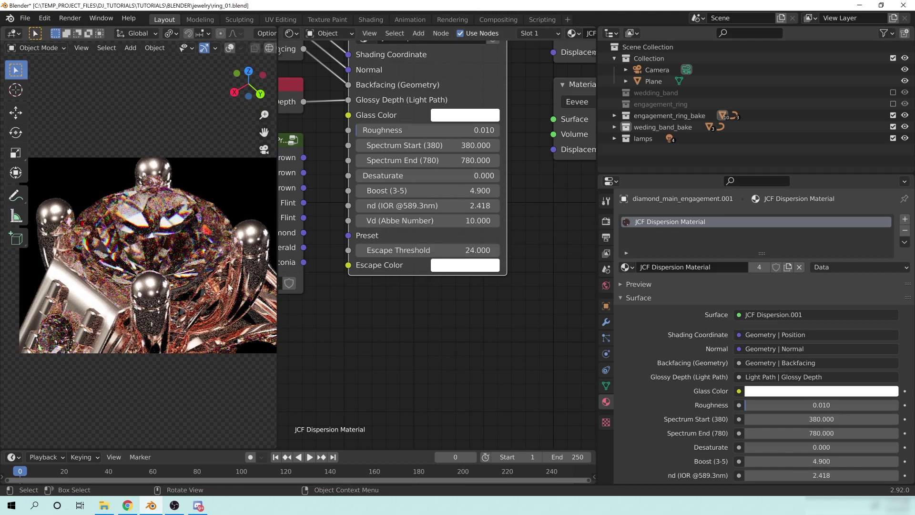
{"action": "middle_click_drag", "start_coordinate": [150, 252], "coordinate": [194, 244], "text": "shift"}
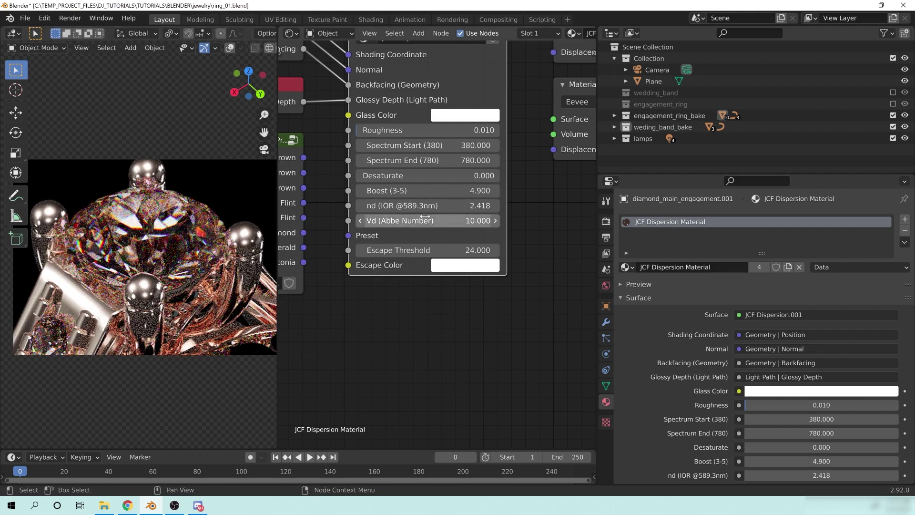
Switch to Chrome, search Google for "abbe value of diamonds" and select the Abbe number given for diamond.
{"action": "left_click", "coordinate": [127, 506]}
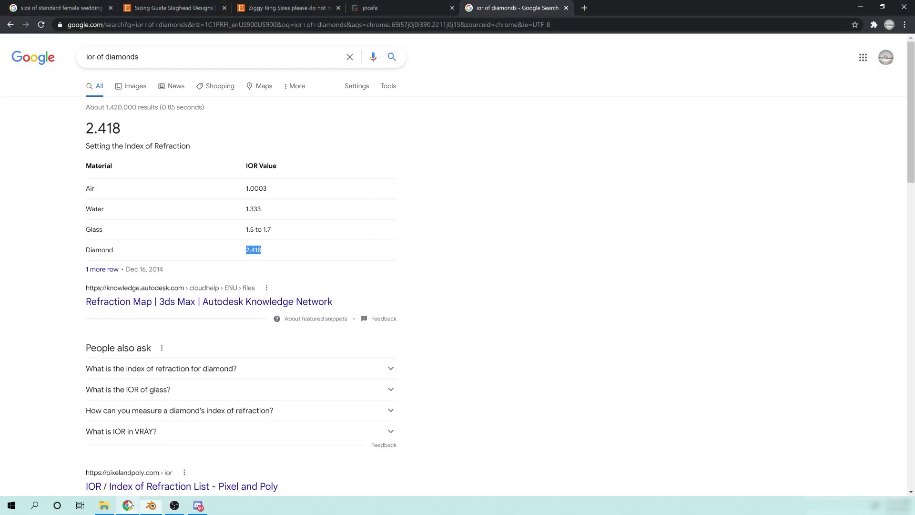
{"action": "left_click_drag", "start_coordinate": [138, 56], "coordinate": [44, 50]}
{"action": "type", "text": "ab"}
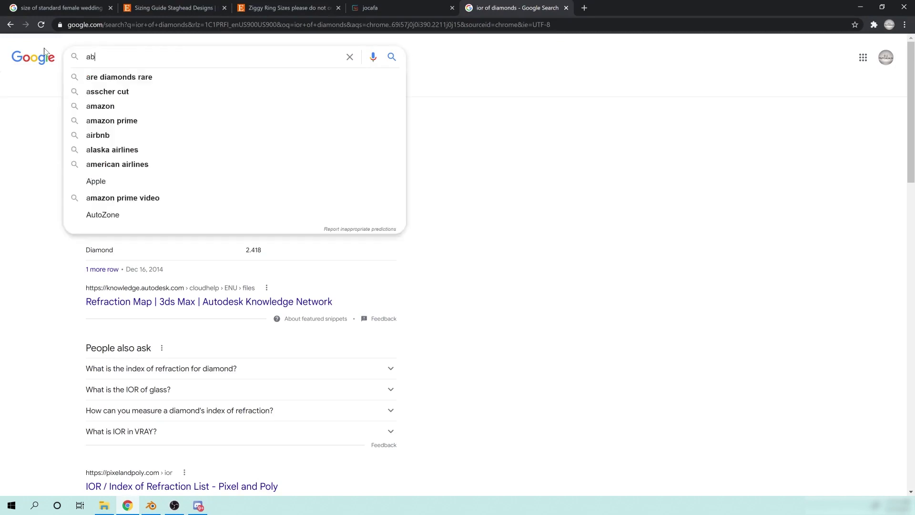
{"action": "type", "text": "be valu"}
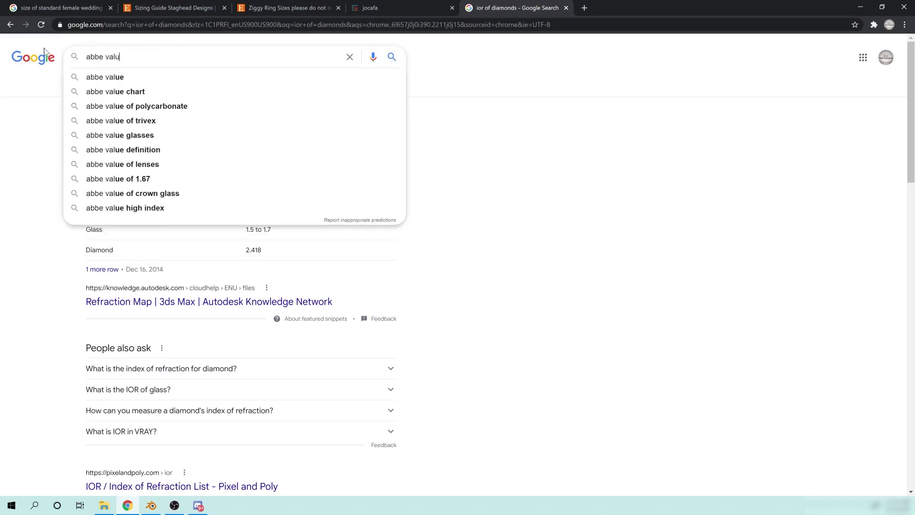
{"action": "type", "text": "e of diamonds"}
{"action": "key", "text": "Return"}
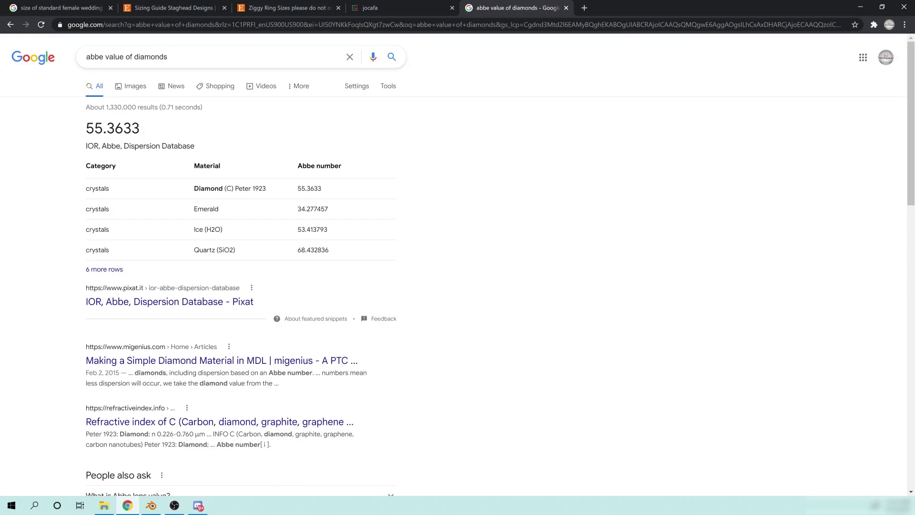
{"action": "double_click", "coordinate": [113, 128]}
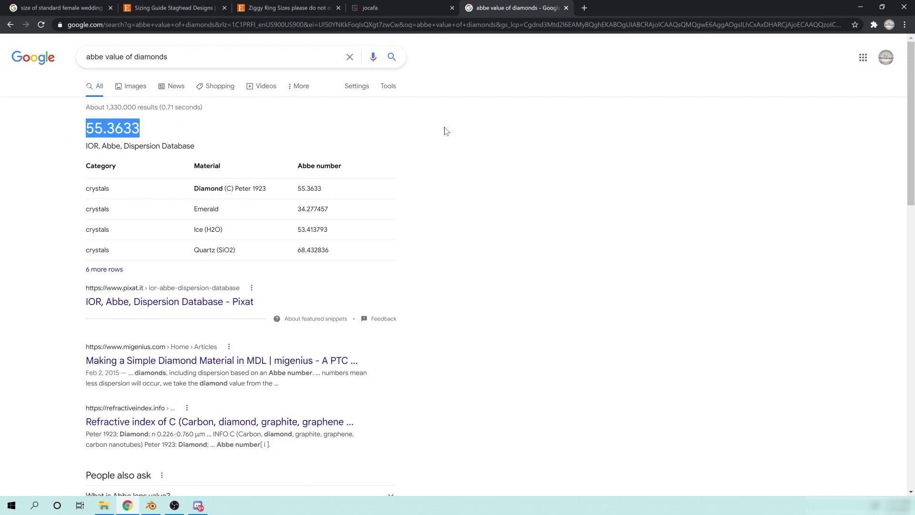
Return to Blender and set the JCF Dispersion node's Vd (Abbe Number) to 55.3633.
{"action": "left_click", "coordinate": [861, 7]}
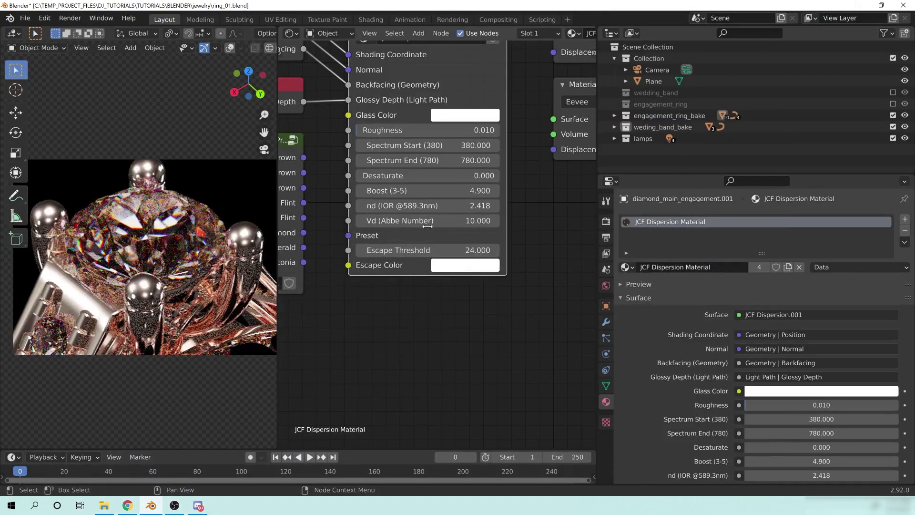
{"action": "left_click", "coordinate": [427, 226]}
{"action": "type", "text": "55.3633"}
{"action": "key", "text": "Return"}
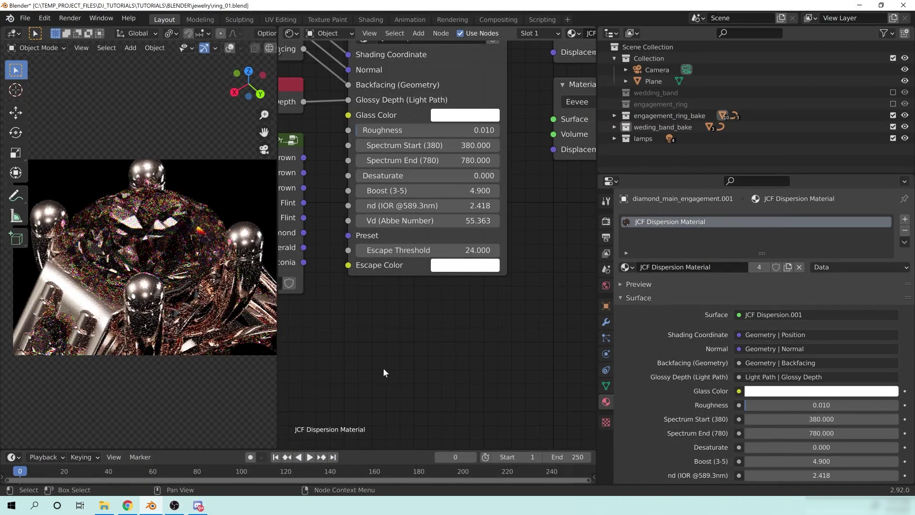
Try linking the dispersion presets node's Diamond output to the JCF Dispersion node's Preset input, and disconnect it again.
{"action": "middle_click_drag", "start_coordinate": [406, 343], "coordinate": [438, 350]}
{"action": "left_click_drag", "start_coordinate": [336, 240], "coordinate": [381, 242]}
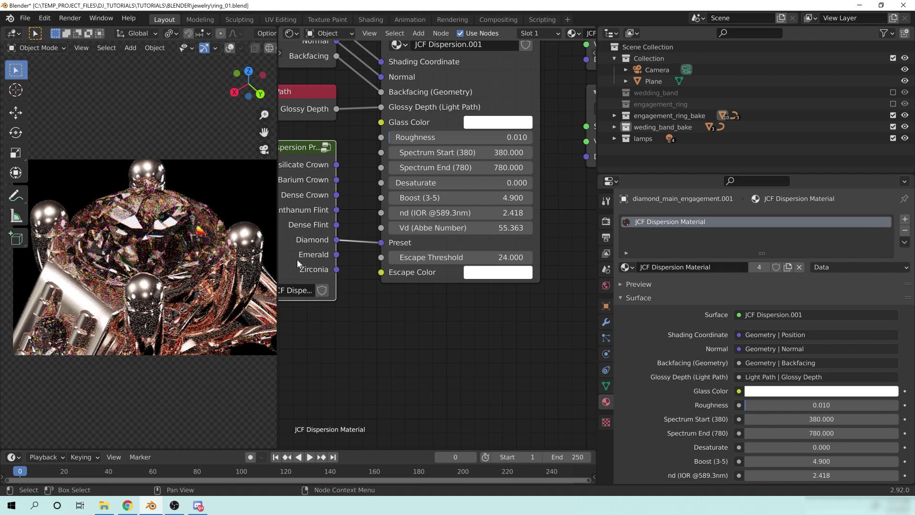
{"action": "left_click_drag", "start_coordinate": [382, 243], "coordinate": [305, 257]}
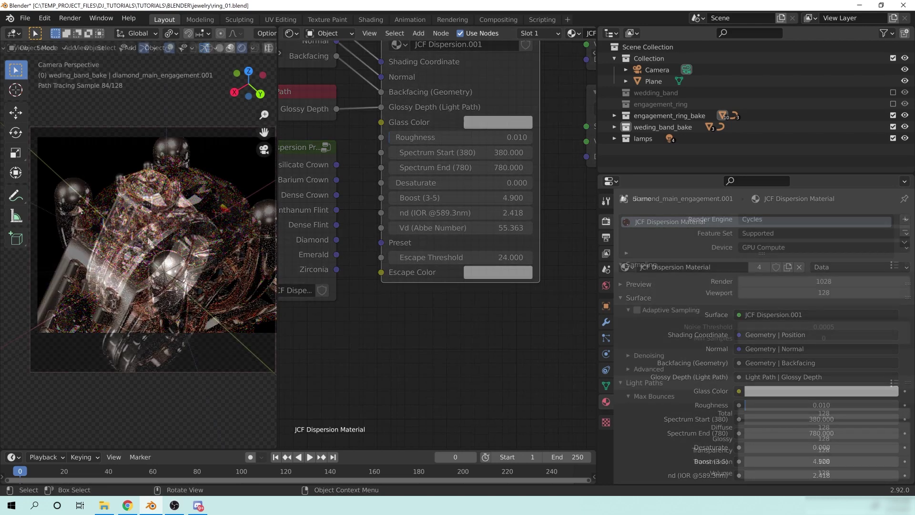
Inspect the small diamonds along both bands in the rendered camera view and hide the viewport overlays.
{"action": "scroll", "coordinate": [139, 285], "scroll_direction": "up", "scroll_amount": 6}
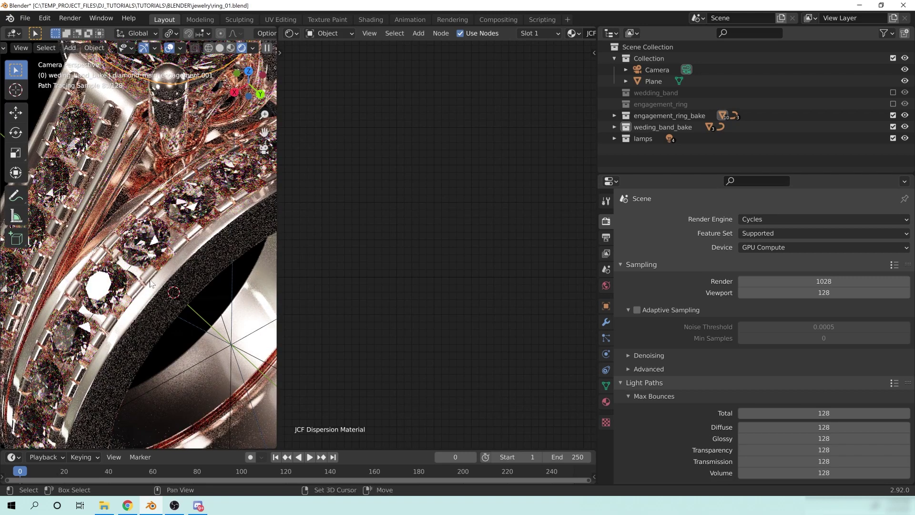
{"action": "middle_click_drag", "start_coordinate": [214, 242], "coordinate": [248, 218], "text": "shift"}
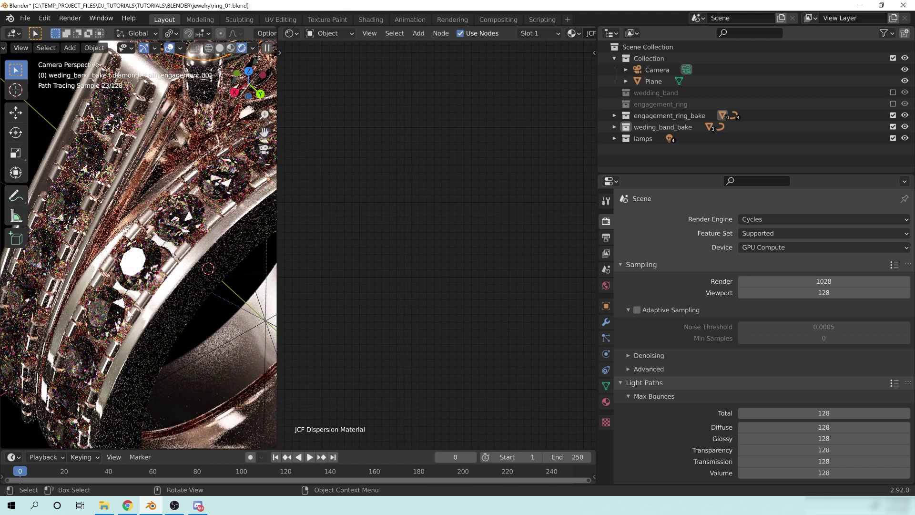
{"action": "scroll", "coordinate": [179, 272], "scroll_direction": "down", "scroll_amount": 6}
{"action": "middle_click_drag", "start_coordinate": [114, 283], "coordinate": [152, 291], "text": "shift"}
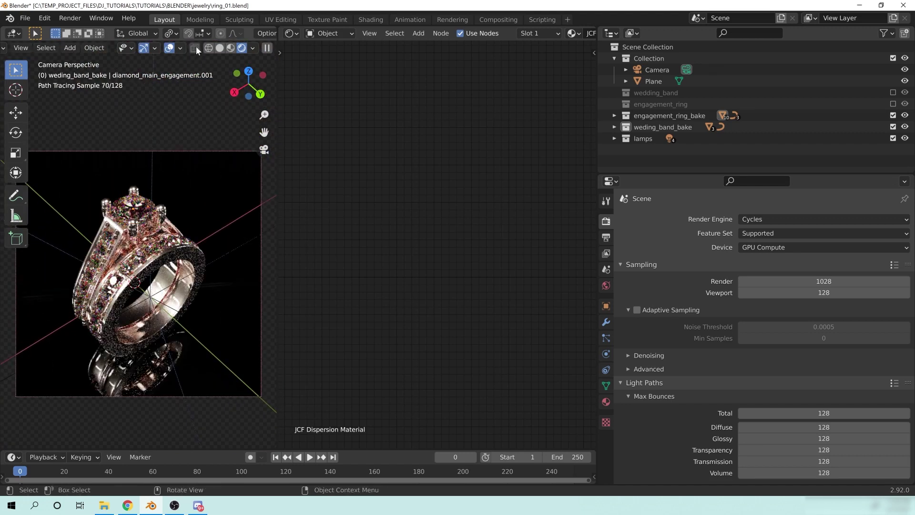
{"action": "scroll", "coordinate": [189, 36], "scroll_direction": "down", "scroll_amount": 2}
{"action": "left_click", "coordinate": [169, 48]}
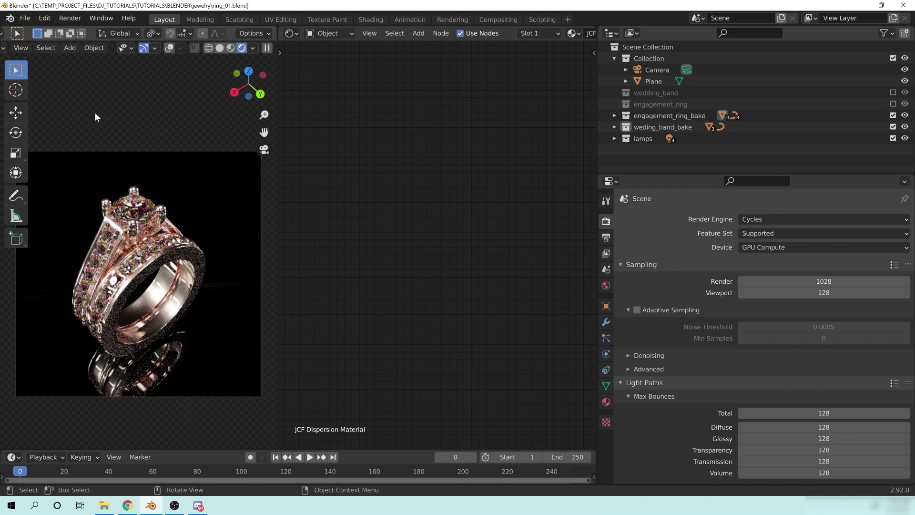
Move the ground plane's Material Output node away from its Principled BSDF and switch the viewport to solid shading.
{"action": "left_click", "coordinate": [236, 219]}
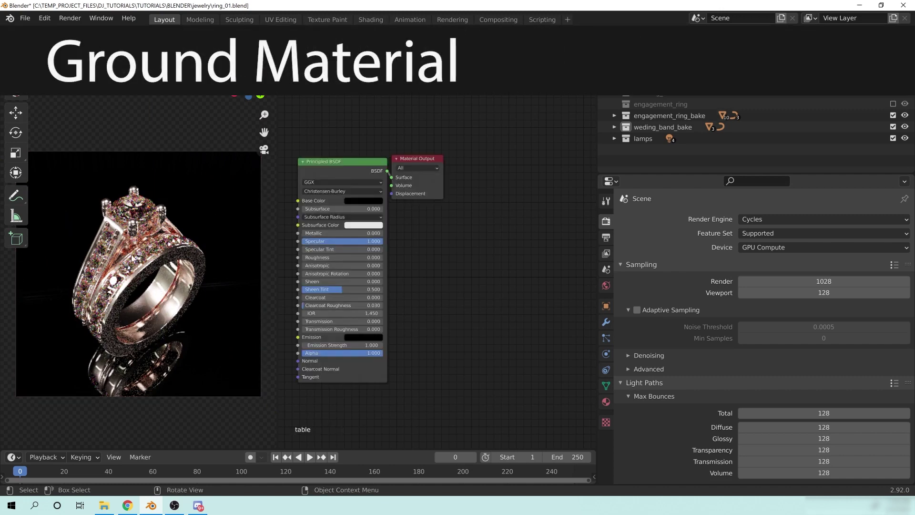
{"action": "left_click_drag", "start_coordinate": [408, 160], "coordinate": [514, 168]}
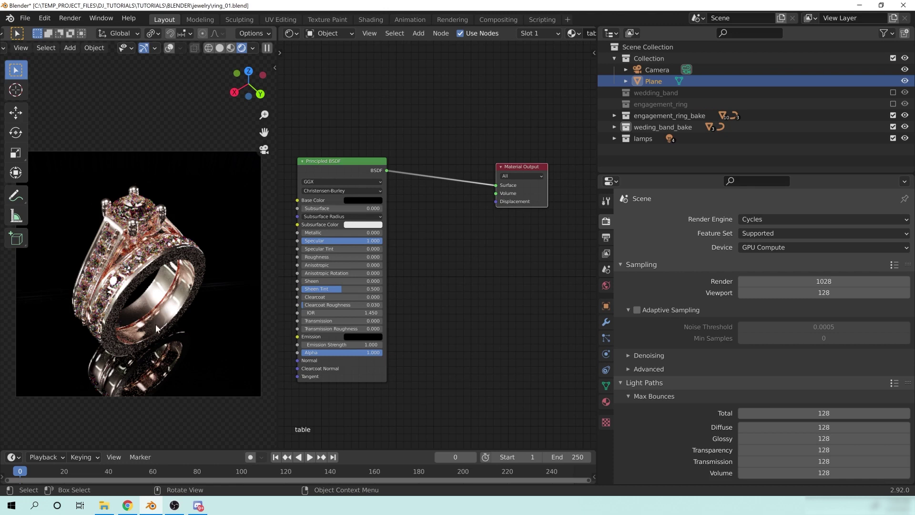
{"action": "key", "text": "z"}
{"action": "left_click", "coordinate": [222, 298]}
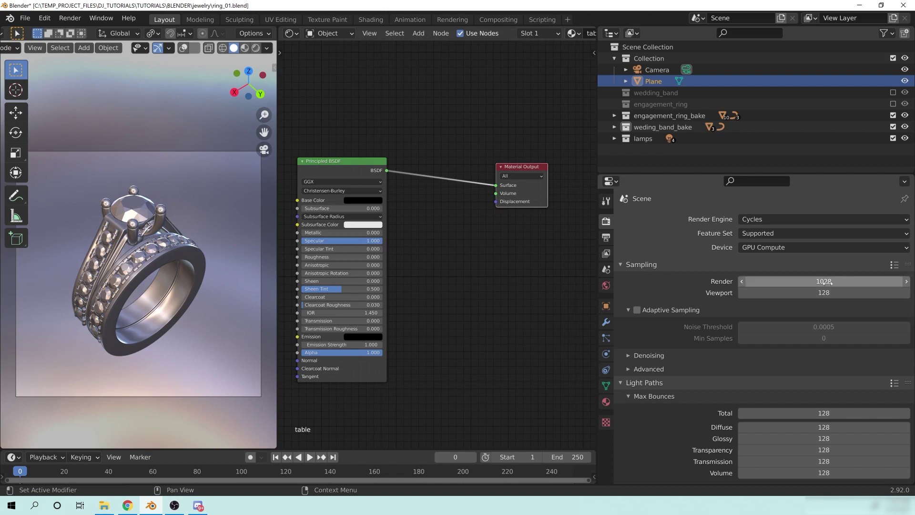
Enable Adaptive Sampling for the Cycles render with a Noise Threshold of 0.0005.
{"action": "left_click", "coordinate": [637, 310]}
{"action": "left_click", "coordinate": [810, 327]}
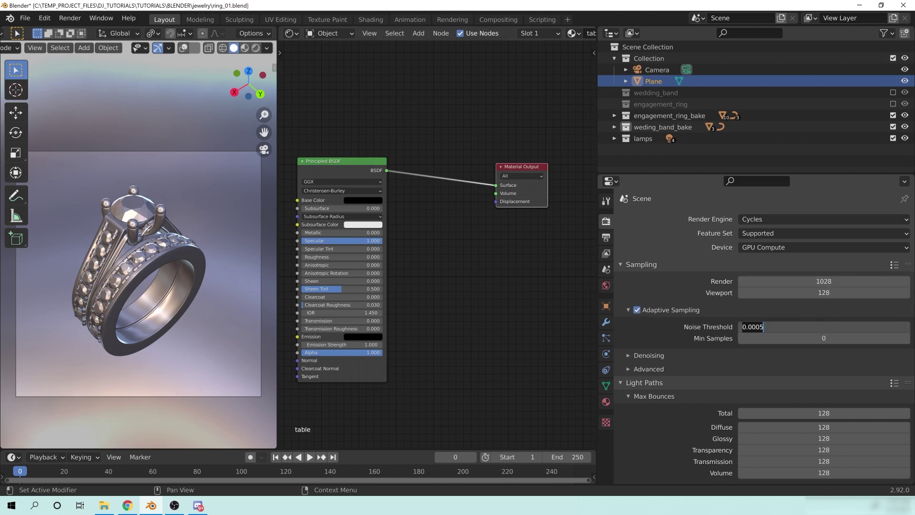
{"action": "left_click", "coordinate": [760, 327]}
{"action": "key", "text": "Return"}
Enable the Denoising Data pass for the view layer and check the setting.
{"action": "left_click", "coordinate": [640, 265]}
{"action": "left_click", "coordinate": [605, 254]}
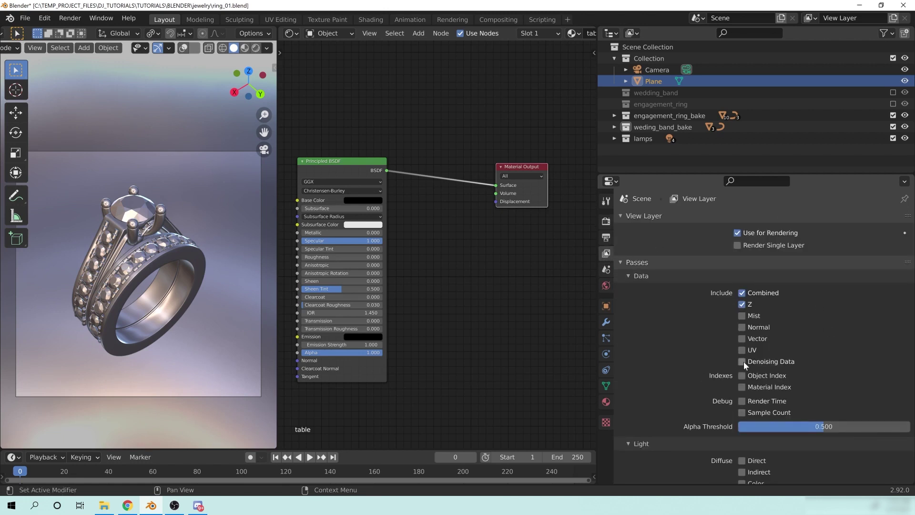
{"action": "left_click", "coordinate": [663, 262]}
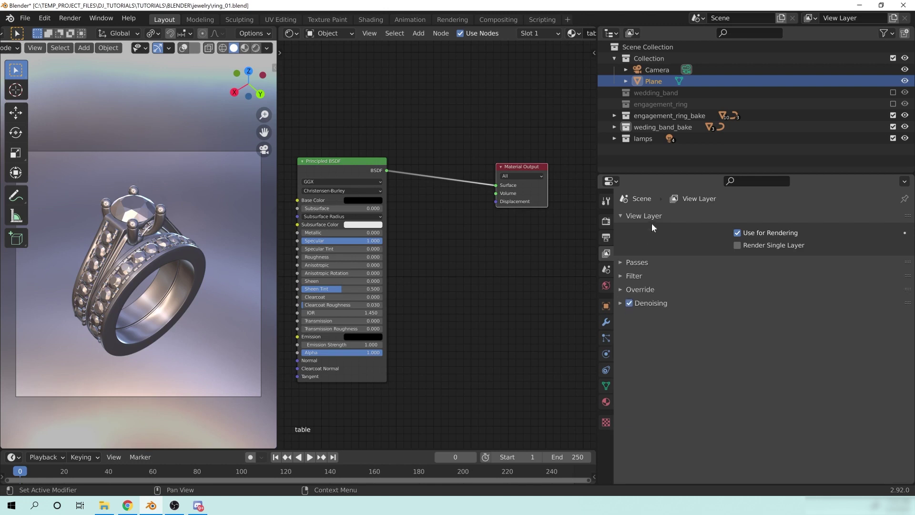
{"action": "left_click", "coordinate": [651, 218]}
{"action": "left_click", "coordinate": [633, 230]}
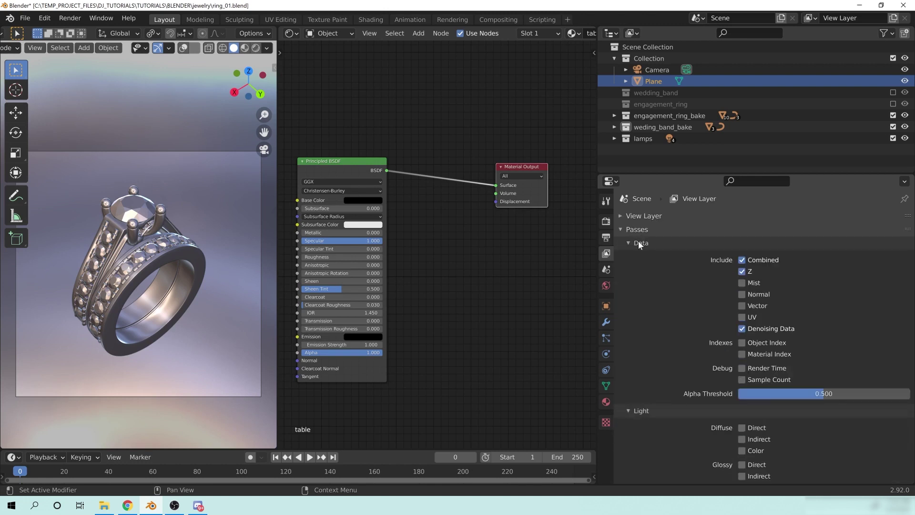
{"action": "left_click", "coordinate": [635, 229]}
{"action": "left_click", "coordinate": [637, 216]}
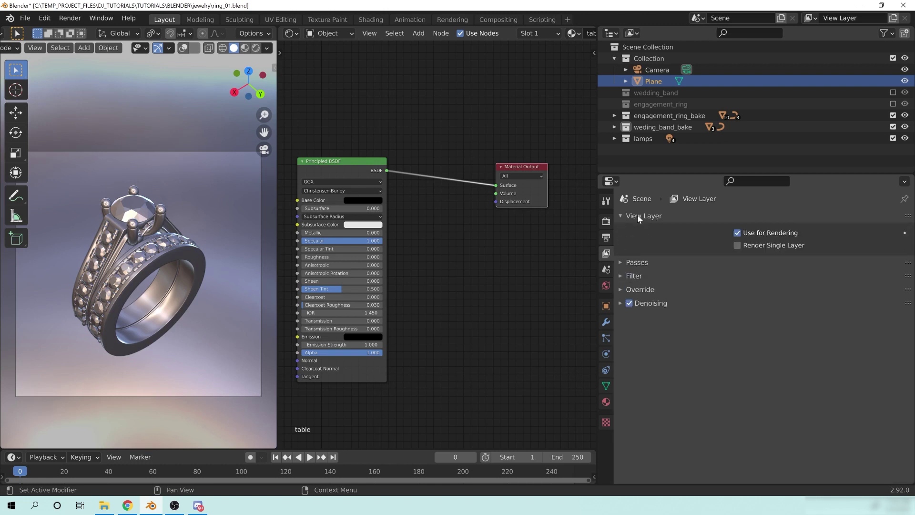
Select the main diamond and separate the Cycles and Eevee Material Output nodes in its JCF Dispersion Material, placing the Eevee one lower.
{"action": "left_click", "coordinate": [141, 204]}
{"action": "key", "text": "Home"}
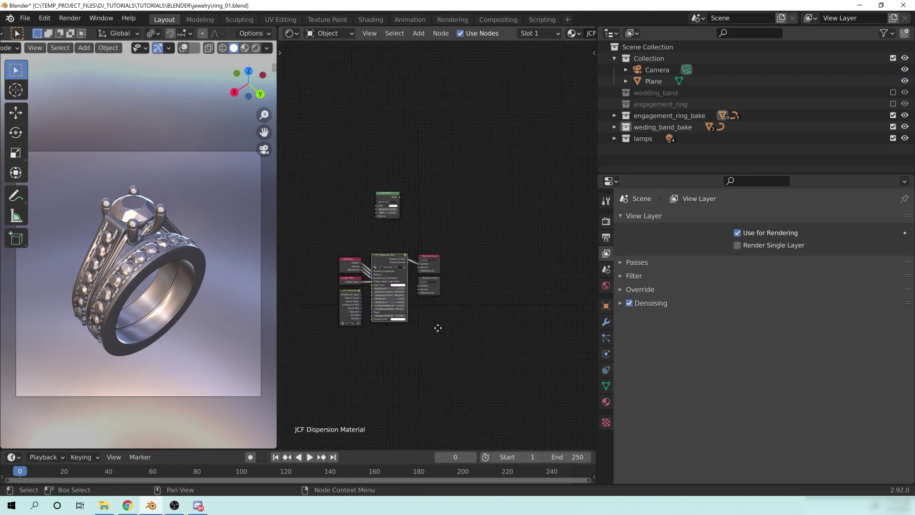
{"action": "mouse_move", "coordinate": [375, 171]}
{"action": "left_mouse_down"}
{"action": "mouse_move", "coordinate": [385, 163]}
{"action": "mouse_move", "coordinate": [370, 169]}
{"action": "left_mouse_up"}
{"action": "middle_click_drag", "start_coordinate": [435, 247], "coordinate": [456, 187]}
{"action": "left_click_drag", "start_coordinate": [392, 227], "coordinate": [391, 231]}
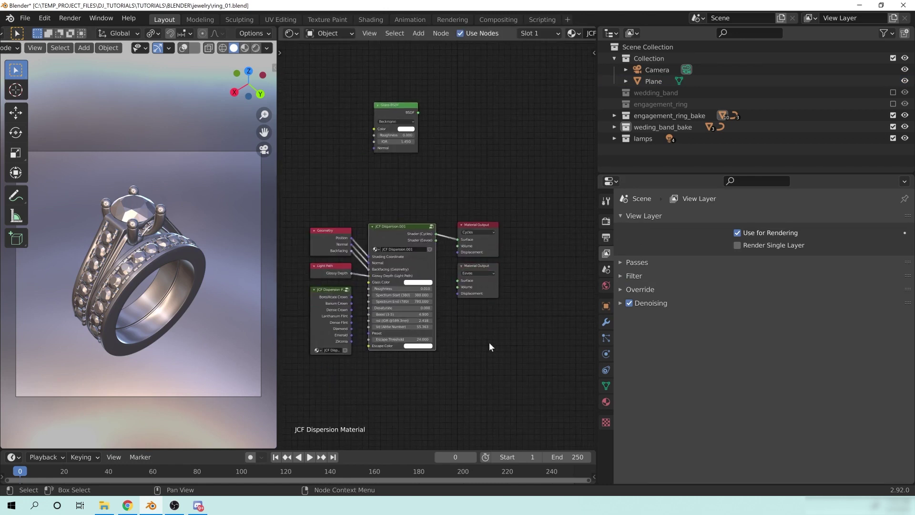
{"action": "middle_click_drag", "start_coordinate": [490, 314], "coordinate": [475, 320]}
{"action": "left_click", "coordinate": [450, 244]}
{"action": "left_click_drag", "start_coordinate": [463, 233], "coordinate": [484, 219]}
{"action": "left_click_drag", "start_coordinate": [459, 271], "coordinate": [483, 367]}
{"action": "left_click_drag", "start_coordinate": [485, 216], "coordinate": [475, 242]}
Keep the viewport in solid shading and save the ring file.
{"action": "key", "text": "z"}
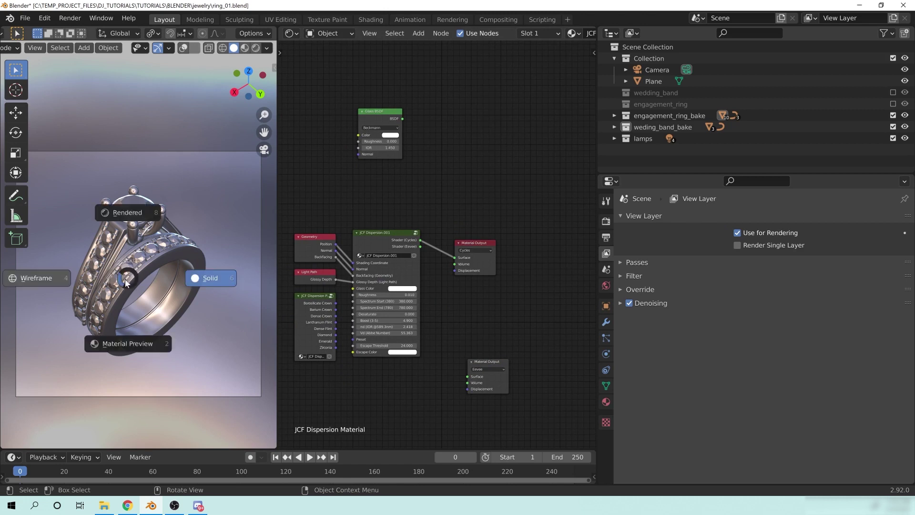
{"action": "left_click", "coordinate": [209, 278]}
{"action": "key", "text": "ctrl+s"}
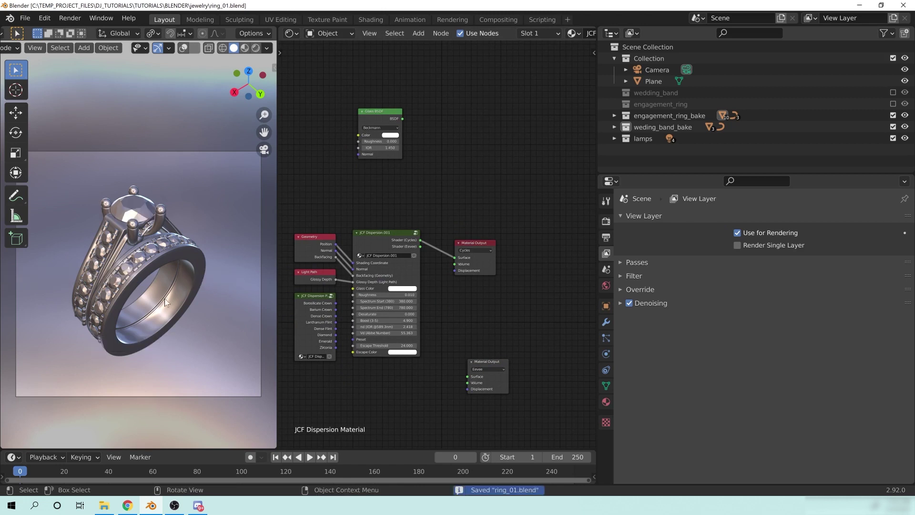
Inspect the finished ring render and minimize the render window.
{"action": "scroll", "coordinate": [167, 336], "scroll_direction": "up", "scroll_amount": 3}
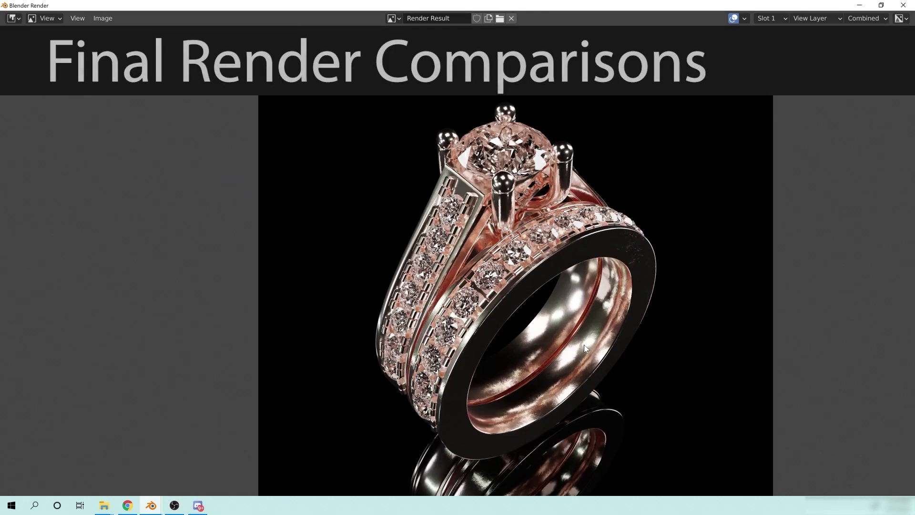
{"action": "middle_click_drag", "start_coordinate": [621, 350], "coordinate": [561, 356]}
{"action": "scroll", "coordinate": [583, 328], "scroll_direction": "up", "scroll_amount": 1}
{"action": "scroll", "coordinate": [561, 356], "scroll_direction": "down", "scroll_amount": 1}
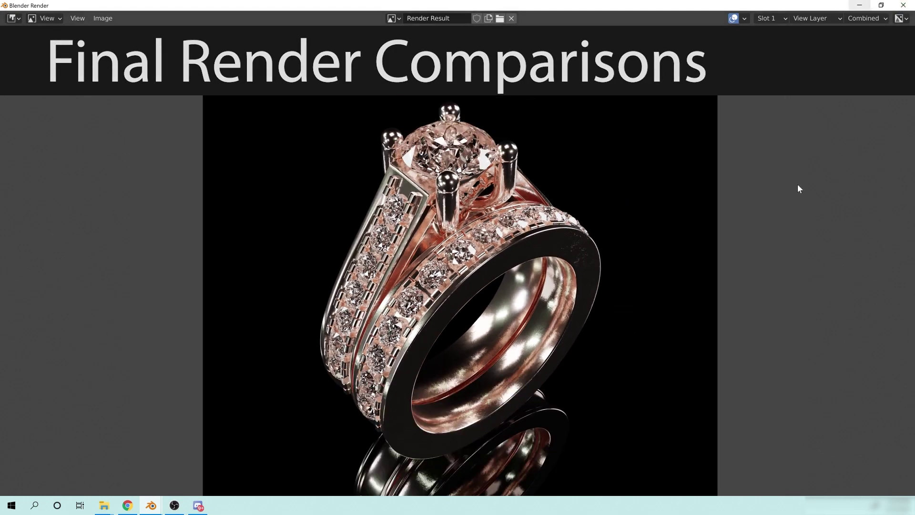
{"action": "left_click", "coordinate": [860, 8]}
Review the JCF Dispersion node's settings in the ring_01_cycles file and move the Glass BSDF node farther above it.
{"action": "middle_click_drag", "start_coordinate": [465, 244], "coordinate": [494, 141]}
{"action": "middle_click_drag", "start_coordinate": [442, 119], "coordinate": [463, 116]}
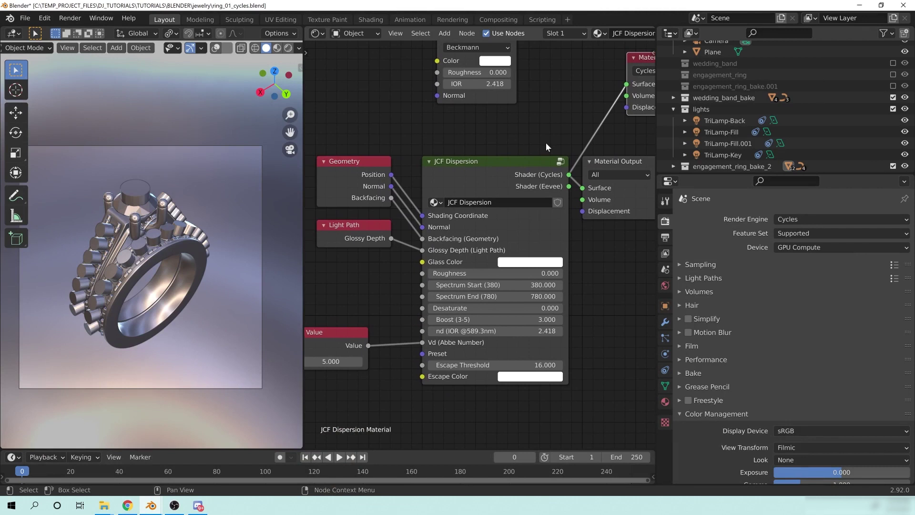
{"action": "middle_click_drag", "start_coordinate": [601, 314], "coordinate": [576, 301]}
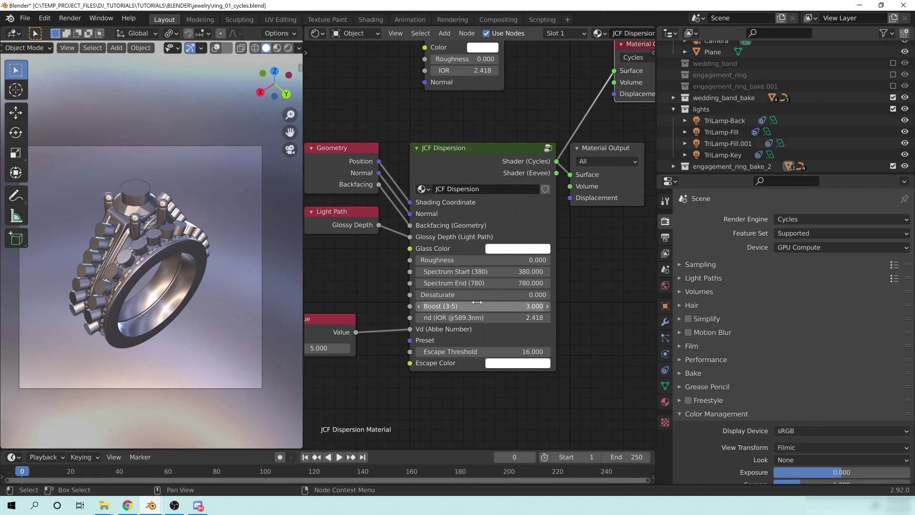
{"action": "middle_click_drag", "start_coordinate": [493, 135], "coordinate": [515, 135]}
{"action": "middle_click_drag", "start_coordinate": [595, 247], "coordinate": [554, 369]}
{"action": "left_click_drag", "start_coordinate": [438, 132], "coordinate": [443, 104]}
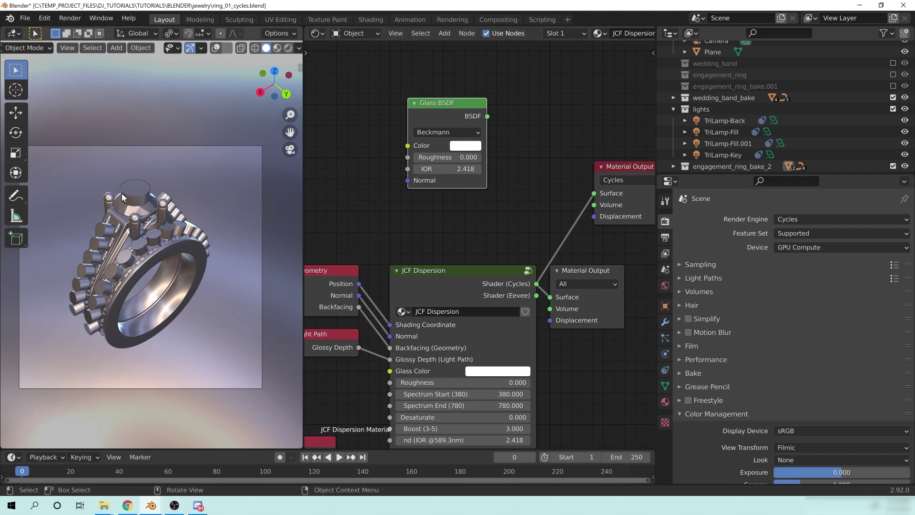
Bring up the render result, examine the main diamond up close, and return to the main Blender window.
{"action": "mouse_move", "coordinate": [151, 505]}
{"action": "left_click", "coordinate": [227, 455]}
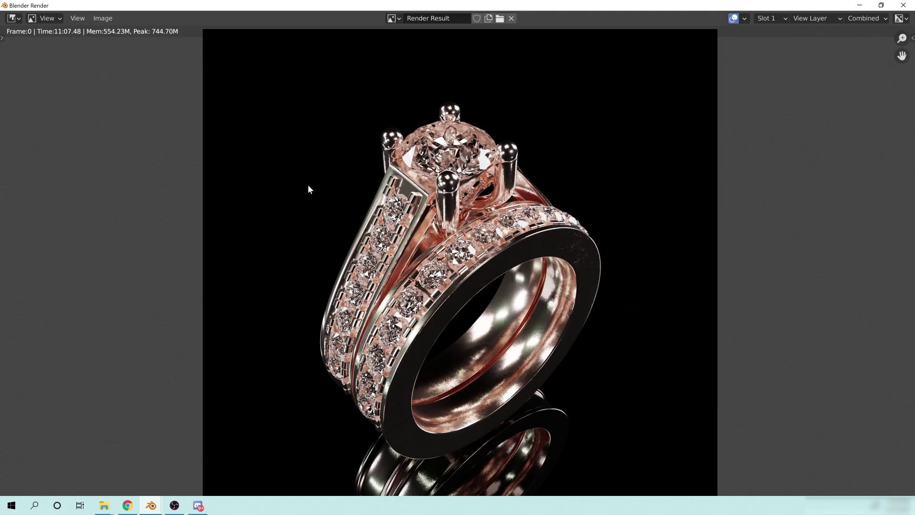
{"action": "scroll", "coordinate": [429, 268], "scroll_direction": "up", "scroll_amount": 2}
{"action": "middle_click_drag", "start_coordinate": [424, 188], "coordinate": [442, 207]}
{"action": "key", "text": "Escape"}
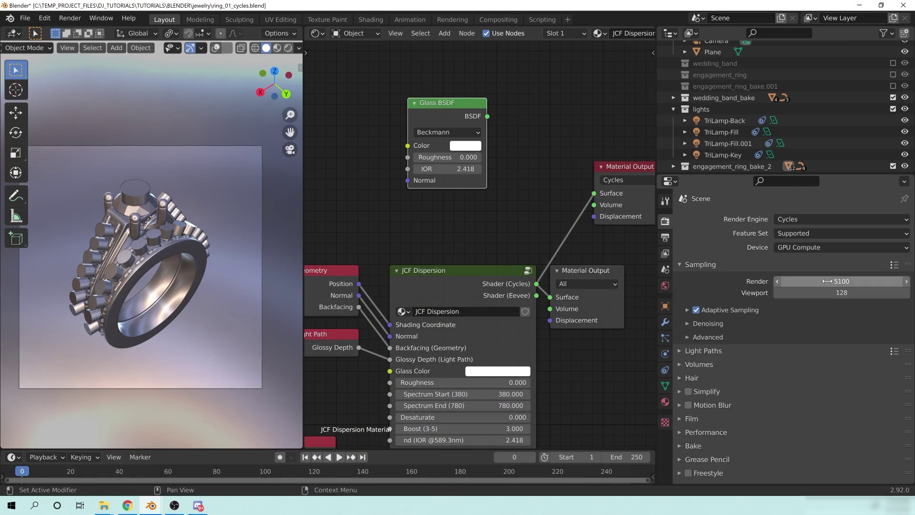
Check the render samples, Adaptive Sampling noise threshold and Denoising settings used for the render.
{"action": "left_click", "coordinate": [732, 311]}
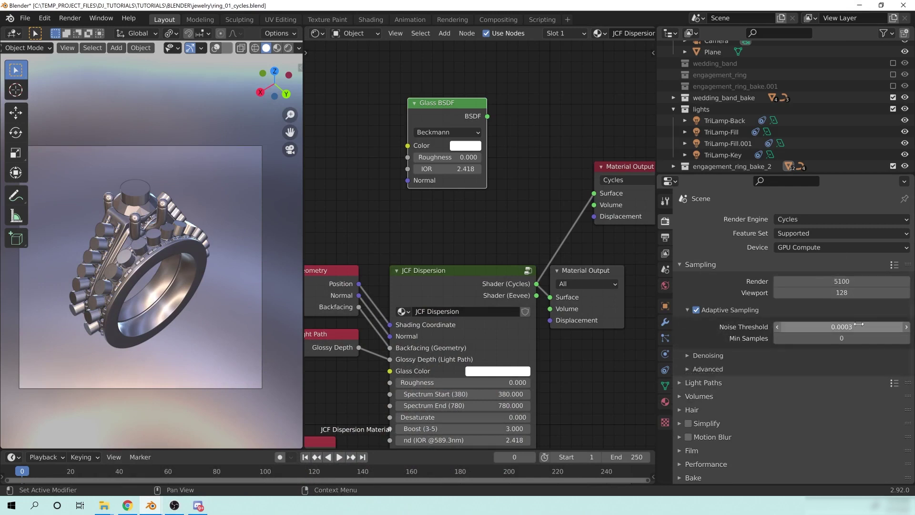
{"action": "left_click", "coordinate": [694, 356]}
{"action": "left_click", "coordinate": [711, 354]}
{"action": "left_click", "coordinate": [704, 265]}
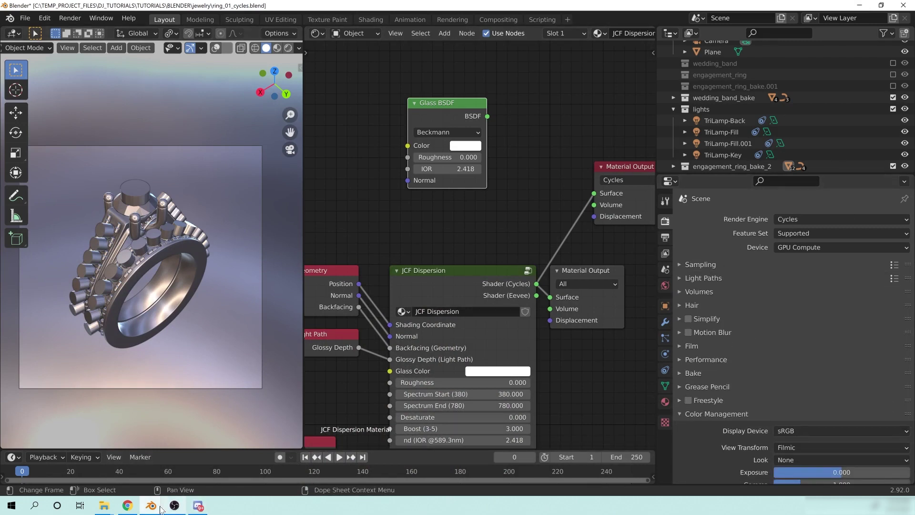
Bring the Slot 1 render back up and examine its render time, main diamond and band diamonds.
{"action": "mouse_move", "coordinate": [151, 505]}
{"action": "left_click", "coordinate": [208, 473]}
{"action": "middle_click_drag", "start_coordinate": [455, 220], "coordinate": [444, 194]}
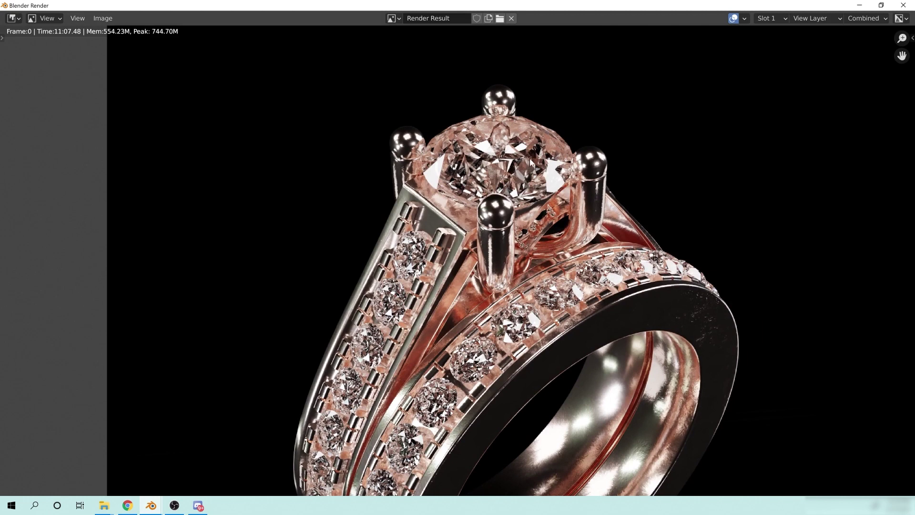
{"action": "middle_click_drag", "start_coordinate": [548, 180], "coordinate": [544, 185]}
{"action": "middle_click_drag", "start_coordinate": [482, 286], "coordinate": [534, 191]}
{"action": "middle_click_drag", "start_coordinate": [695, 201], "coordinate": [656, 301]}
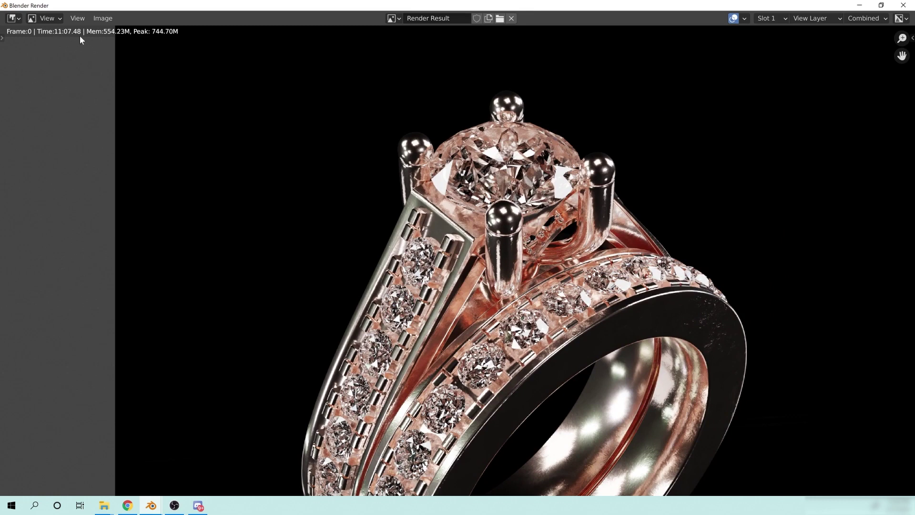
{"action": "middle_click_drag", "start_coordinate": [439, 312], "coordinate": [457, 219]}
{"action": "middle_click_drag", "start_coordinate": [478, 362], "coordinate": [543, 254]}
{"action": "middle_click_drag", "start_coordinate": [523, 90], "coordinate": [398, 255]}
Display the render in Slot 2 and examine the color dispersion in the main diamond.
{"action": "left_click", "coordinate": [772, 21]}
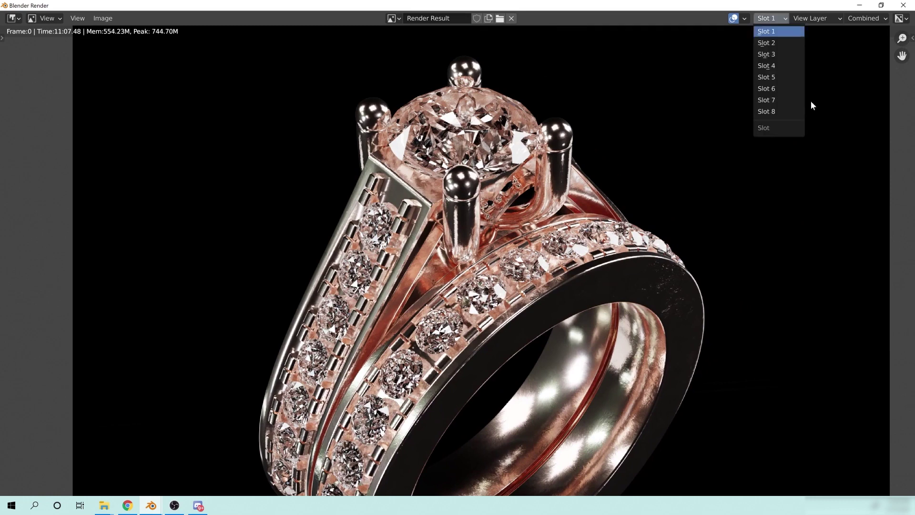
{"action": "left_click", "coordinate": [763, 41]}
{"action": "middle_click_drag", "start_coordinate": [494, 270], "coordinate": [592, 212]}
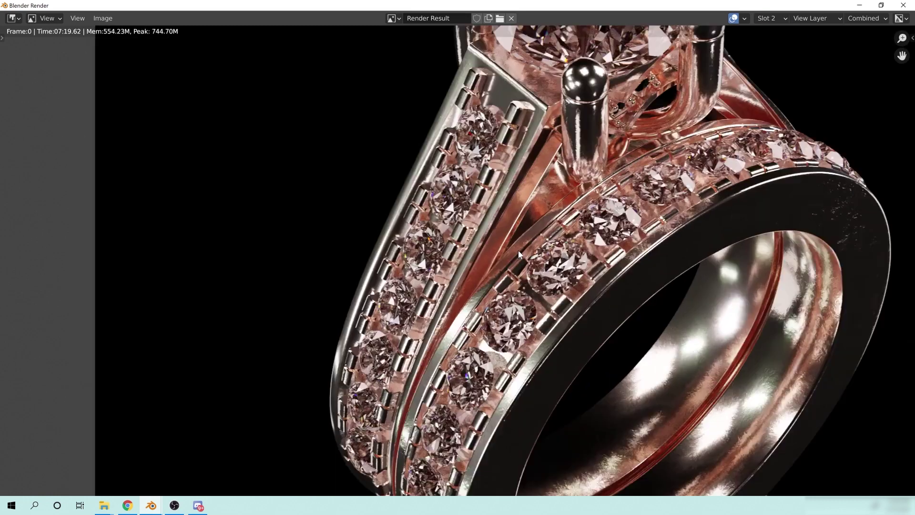
{"action": "scroll", "coordinate": [459, 281], "scroll_direction": "up", "scroll_amount": 2}
{"action": "middle_click_drag", "start_coordinate": [568, 82], "coordinate": [476, 325]}
{"action": "scroll", "coordinate": [460, 246], "scroll_direction": "up", "scroll_amount": 2}
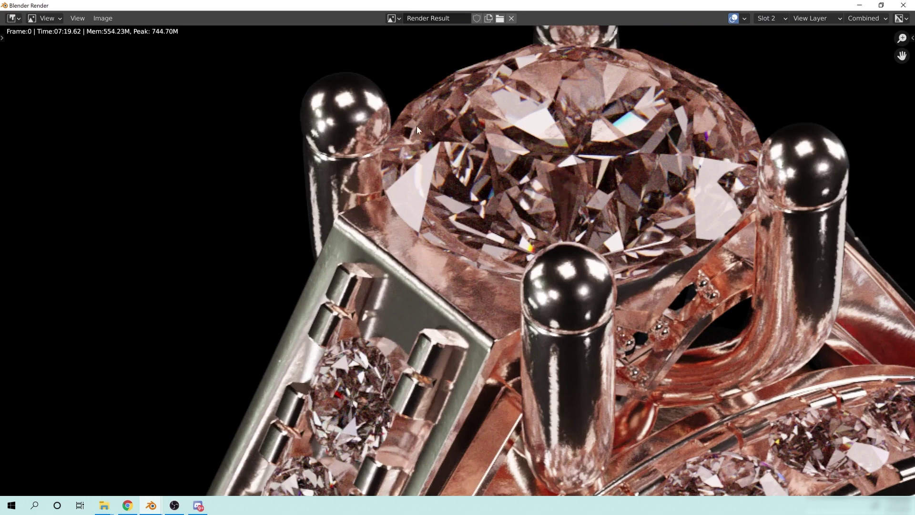
Examine the small diamonds along both bands in the Slot 2 render, ending on a view of the ring set.
{"action": "middle_click_drag", "start_coordinate": [470, 310], "coordinate": [648, 134]}
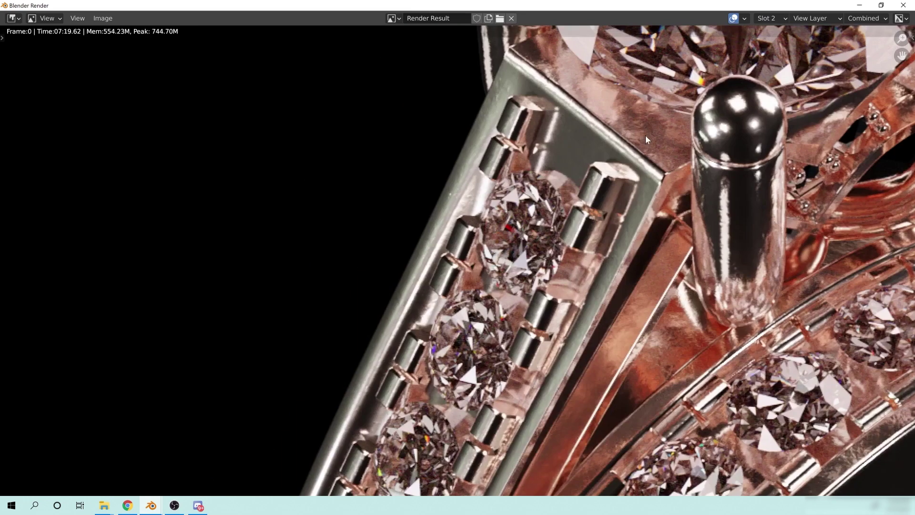
{"action": "scroll", "coordinate": [453, 404], "scroll_direction": "down", "scroll_amount": 2}
{"action": "scroll", "coordinate": [455, 311], "scroll_direction": "up", "scroll_amount": 2}
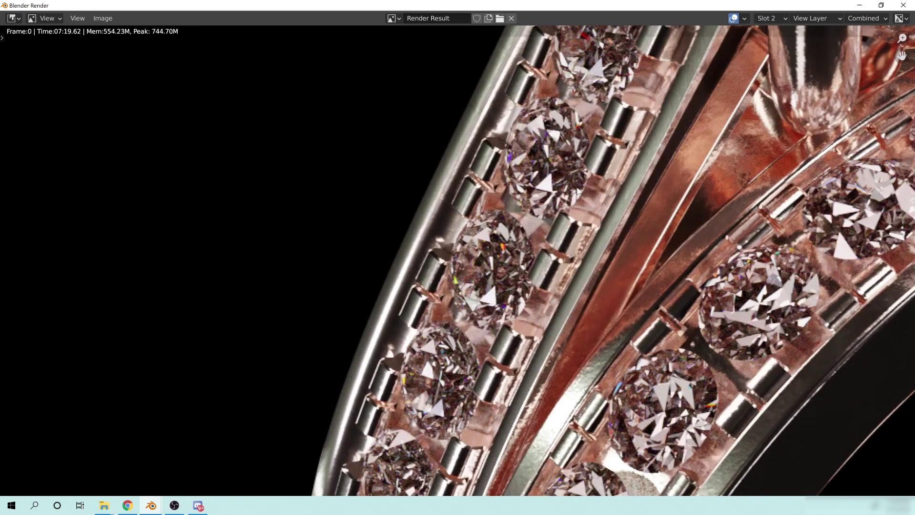
{"action": "scroll", "coordinate": [476, 282], "scroll_direction": "down", "scroll_amount": 1}
{"action": "scroll", "coordinate": [541, 172], "scroll_direction": "up", "scroll_amount": 1}
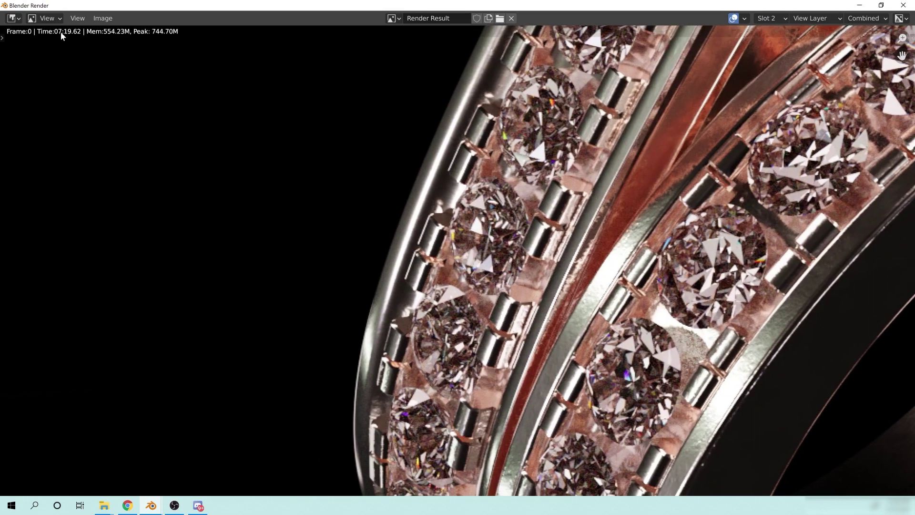
{"action": "middle_click_drag", "start_coordinate": [634, 356], "coordinate": [430, 199]}
{"action": "middle_click_drag", "start_coordinate": [564, 113], "coordinate": [419, 317]}
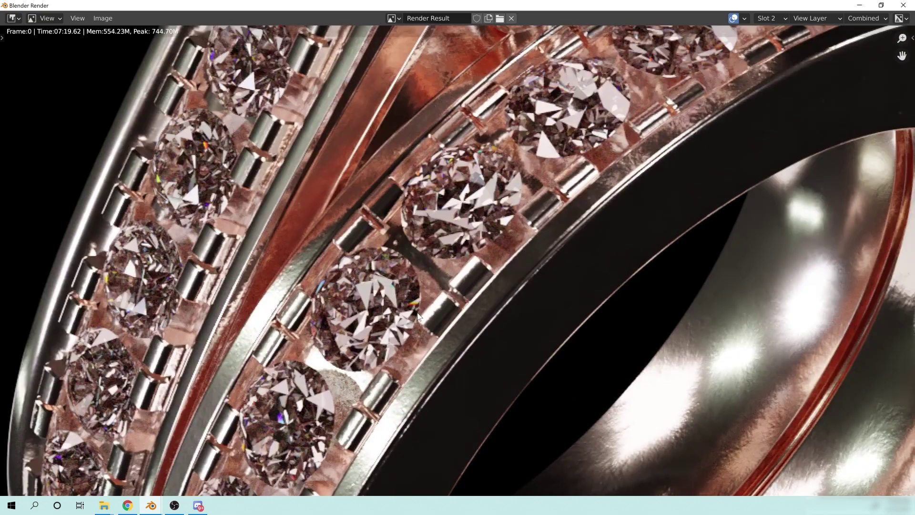
{"action": "scroll", "coordinate": [530, 232], "scroll_direction": "down", "scroll_amount": 2}
{"action": "scroll", "coordinate": [532, 230], "scroll_direction": "down", "scroll_amount": 5}
{"action": "middle_click_drag", "start_coordinate": [562, 181], "coordinate": [447, 163]}
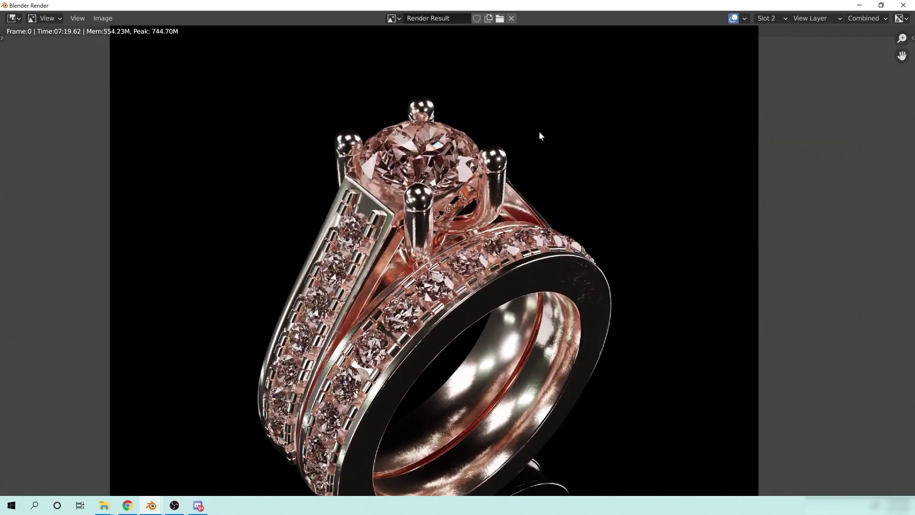
Examine the main diamond, the prongs and the upper small diamonds of both bands in the Slot 2 render.
{"action": "middle_click_drag", "start_coordinate": [396, 203], "coordinate": [456, 139]}
{"action": "middle_click_drag", "start_coordinate": [424, 225], "coordinate": [324, 374]}
{"action": "scroll", "coordinate": [478, 270], "scroll_direction": "up", "scroll_amount": 2}
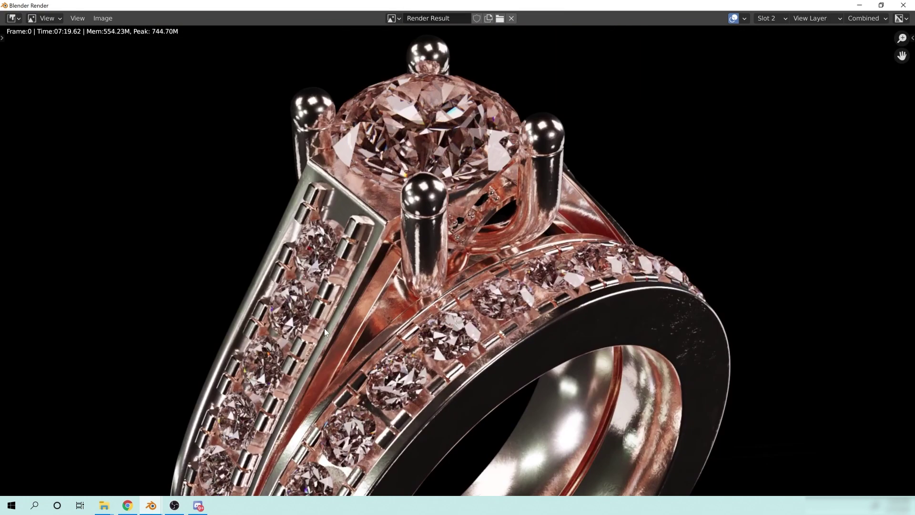
{"action": "middle_click_drag", "start_coordinate": [324, 328], "coordinate": [411, 260]}
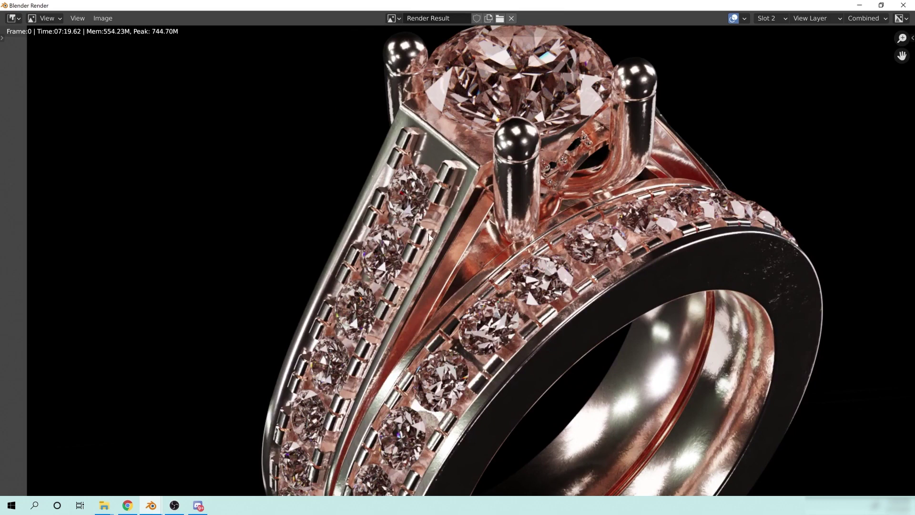
{"action": "middle_click_drag", "start_coordinate": [428, 233], "coordinate": [520, 138]}
{"action": "middle_click_drag", "start_coordinate": [470, 178], "coordinate": [495, 201]}
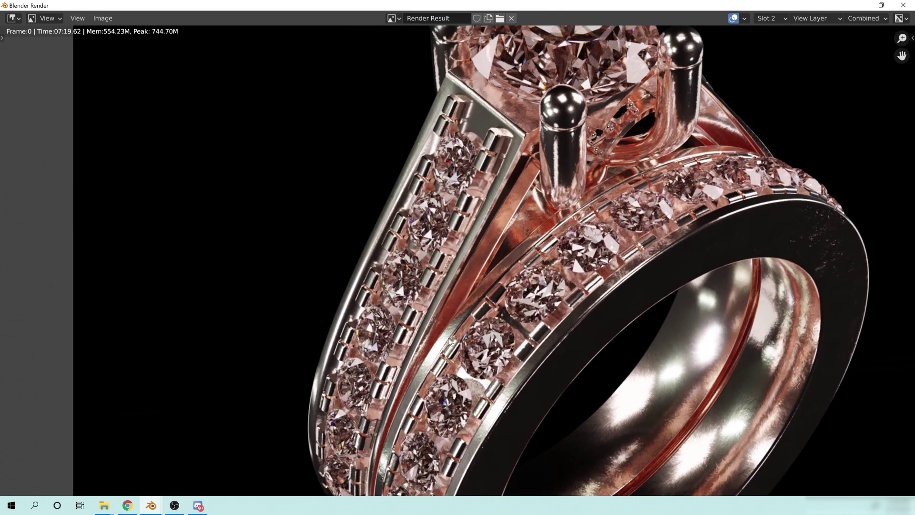
Display the render in Slot 3 and examine the color dispersion in the small band diamonds up close.
{"action": "left_click", "coordinate": [769, 16]}
{"action": "left_click", "coordinate": [778, 54]}
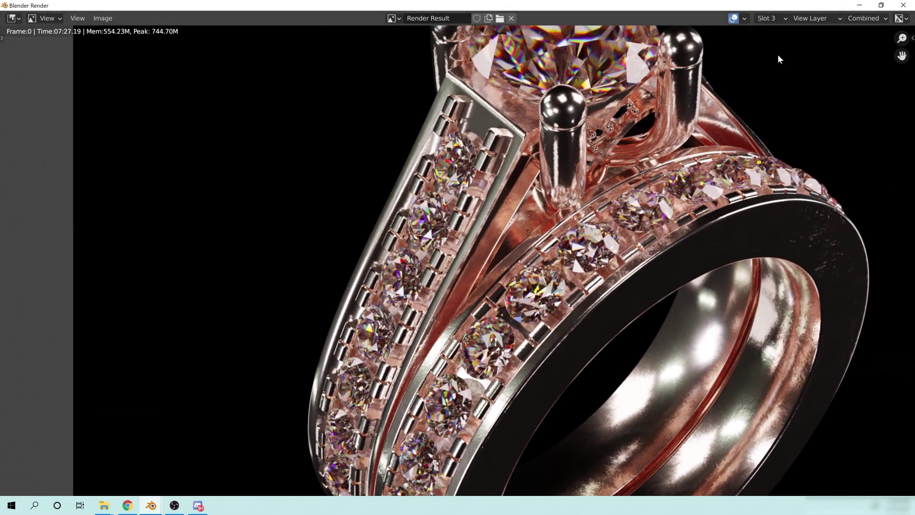
{"action": "middle_click_drag", "start_coordinate": [576, 212], "coordinate": [606, 254]}
{"action": "middle_click_drag", "start_coordinate": [499, 295], "coordinate": [588, 199]}
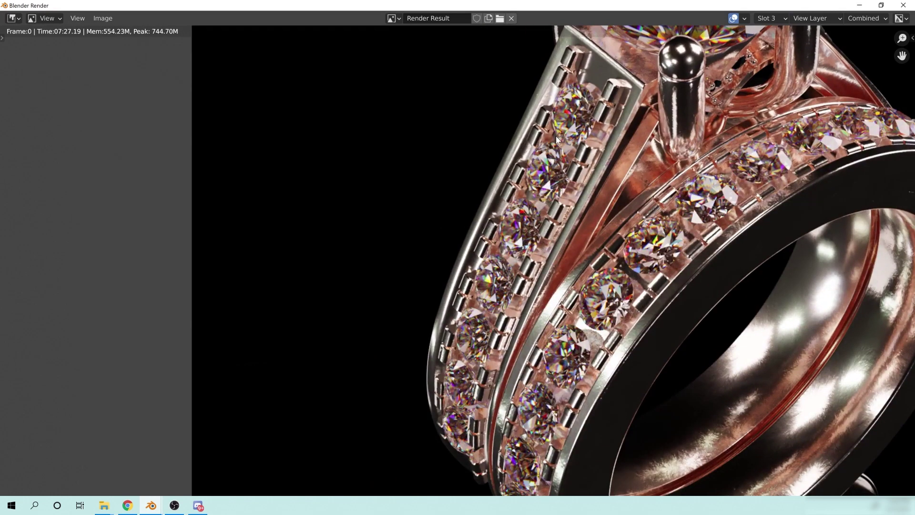
{"action": "middle_click_drag", "start_coordinate": [530, 322], "coordinate": [601, 250]}
{"action": "scroll", "coordinate": [601, 250], "scroll_direction": "up", "scroll_amount": 3}
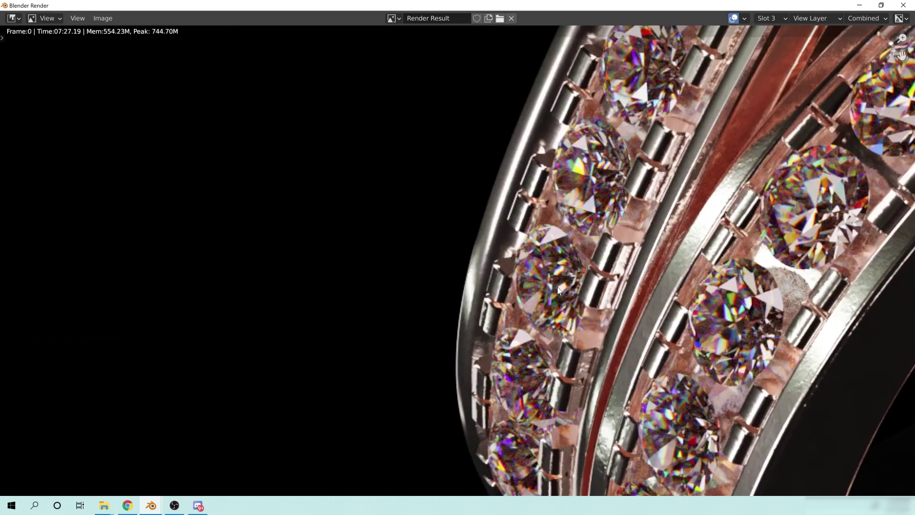
{"action": "scroll", "coordinate": [701, 91], "scroll_direction": "up", "scroll_amount": 1}
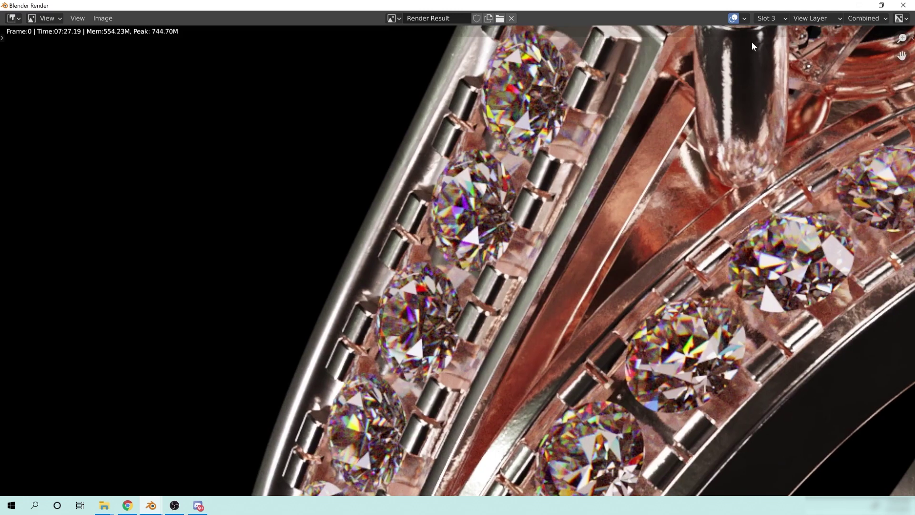
Switch back to the Slot 2 render and inspect the same band diamonds up close for comparison.
{"action": "left_click", "coordinate": [770, 20]}
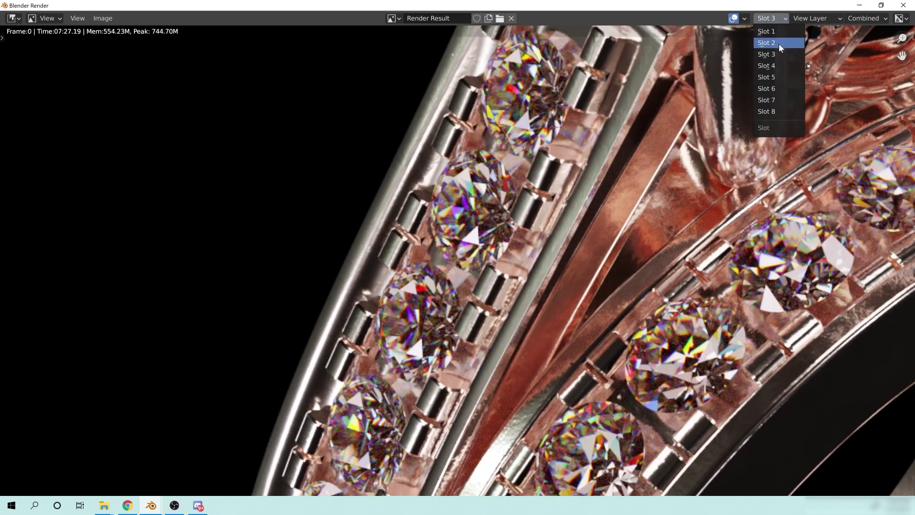
{"action": "left_click", "coordinate": [778, 42]}
{"action": "middle_click_drag", "start_coordinate": [553, 159], "coordinate": [532, 238]}
{"action": "middle_click_drag", "start_coordinate": [454, 383], "coordinate": [536, 244]}
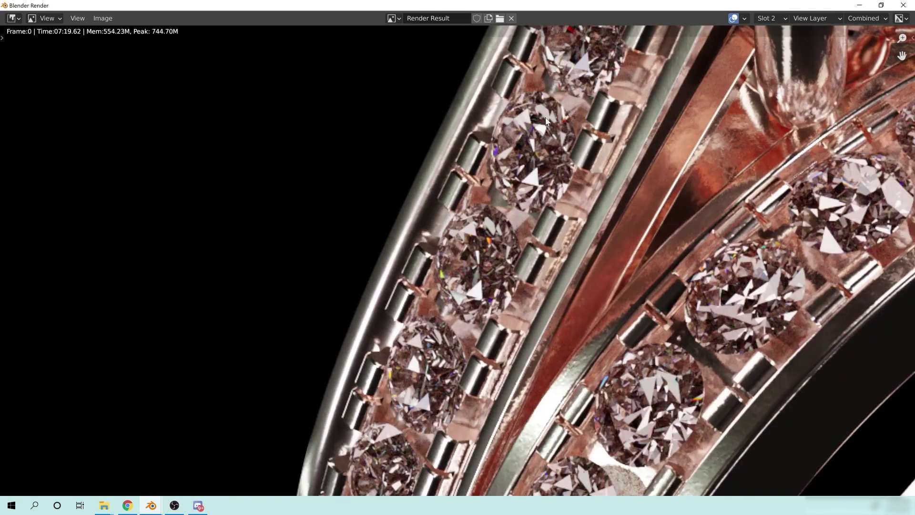
{"action": "scroll", "coordinate": [512, 254], "scroll_direction": "down", "scroll_amount": 1}
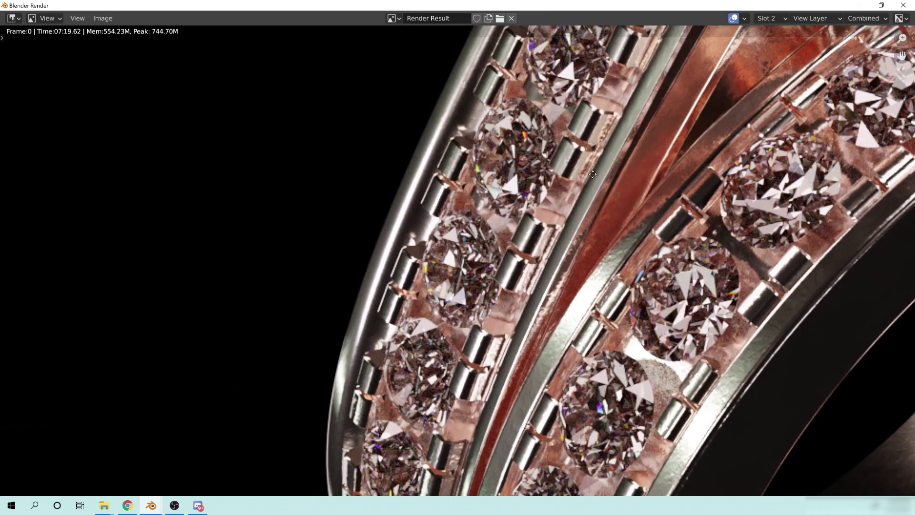
{"action": "middle_click_drag", "start_coordinate": [597, 147], "coordinate": [508, 327]}
Bring the Slot 3 render back up and examine the color dispersion in the main diamond up close.
{"action": "left_click", "coordinate": [769, 18]}
{"action": "left_click", "coordinate": [773, 63]}
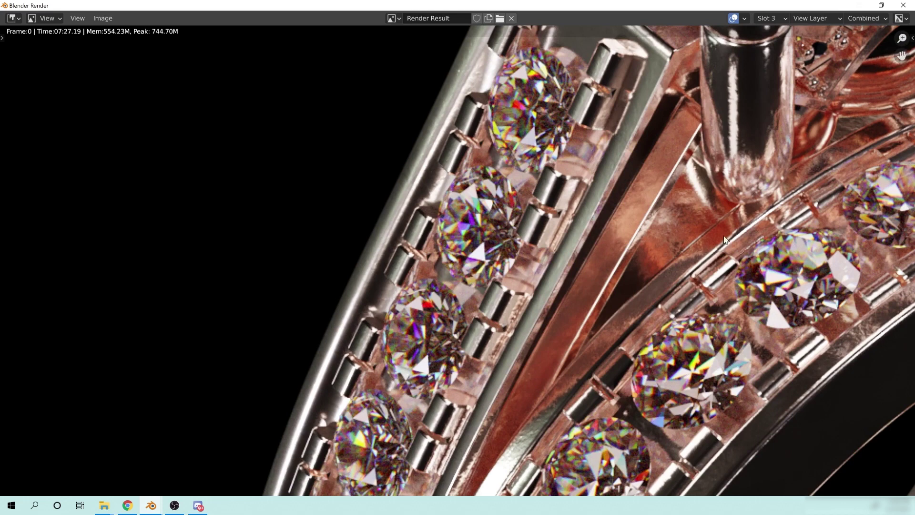
{"action": "middle_click_drag", "start_coordinate": [610, 93], "coordinate": [455, 370]}
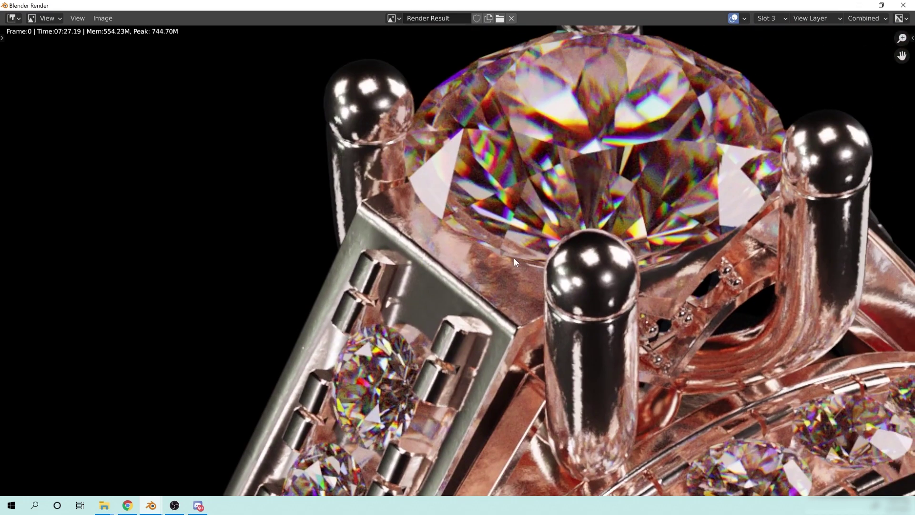
Examine the overall ring set in the Slot 3 render, including the main diamond and the small diamonds along both bands.
{"action": "scroll", "coordinate": [625, 170], "scroll_direction": "down", "scroll_amount": 5}
{"action": "scroll", "coordinate": [541, 138], "scroll_direction": "up", "scroll_amount": 1}
{"action": "middle_click_drag", "start_coordinate": [507, 255], "coordinate": [559, 293]}
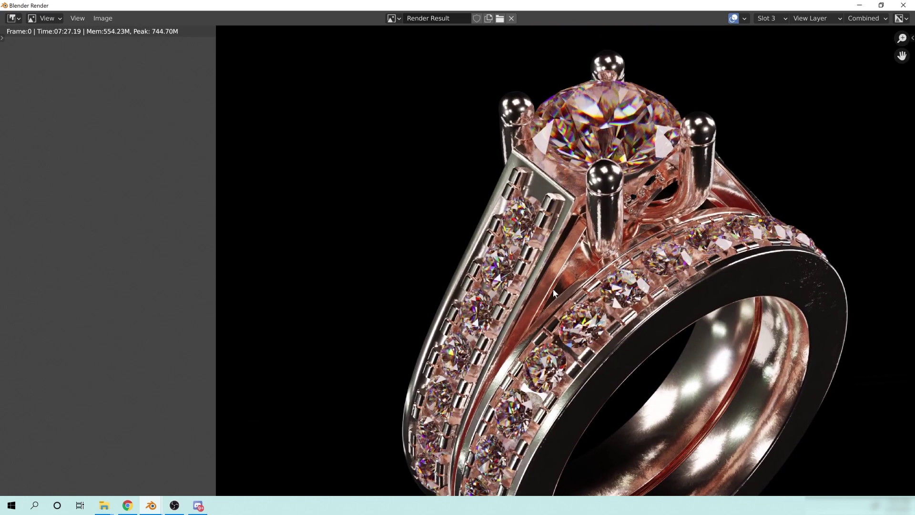
{"action": "middle_click_drag", "start_coordinate": [623, 260], "coordinate": [525, 411]}
{"action": "scroll", "coordinate": [605, 135], "scroll_direction": "up", "scroll_amount": 2}
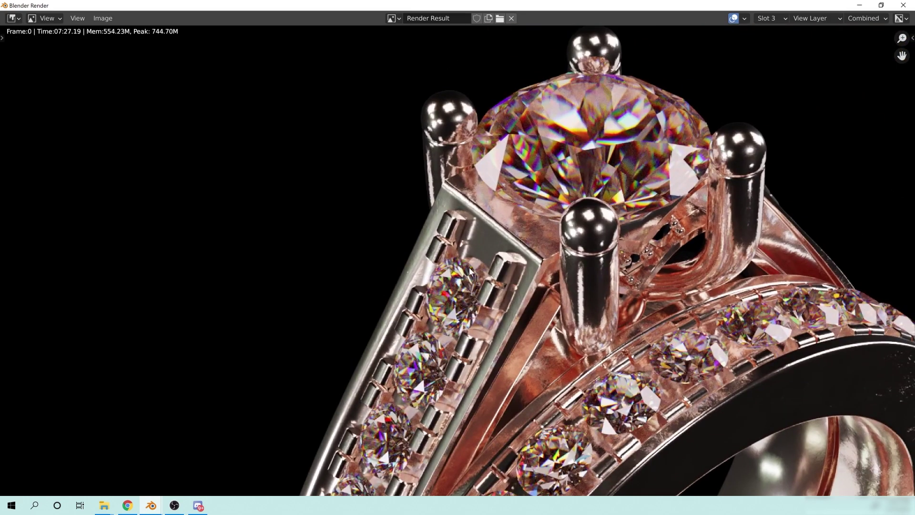
{"action": "middle_click_drag", "start_coordinate": [629, 355], "coordinate": [629, 236]}
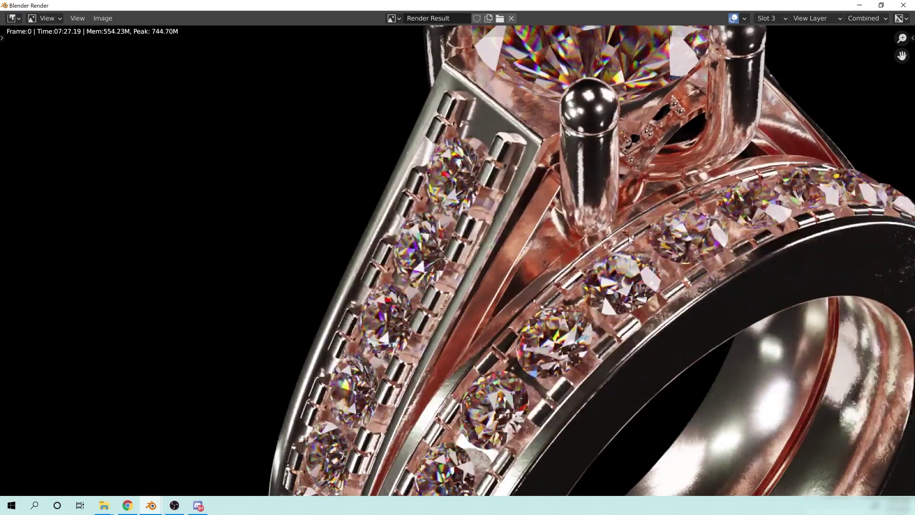